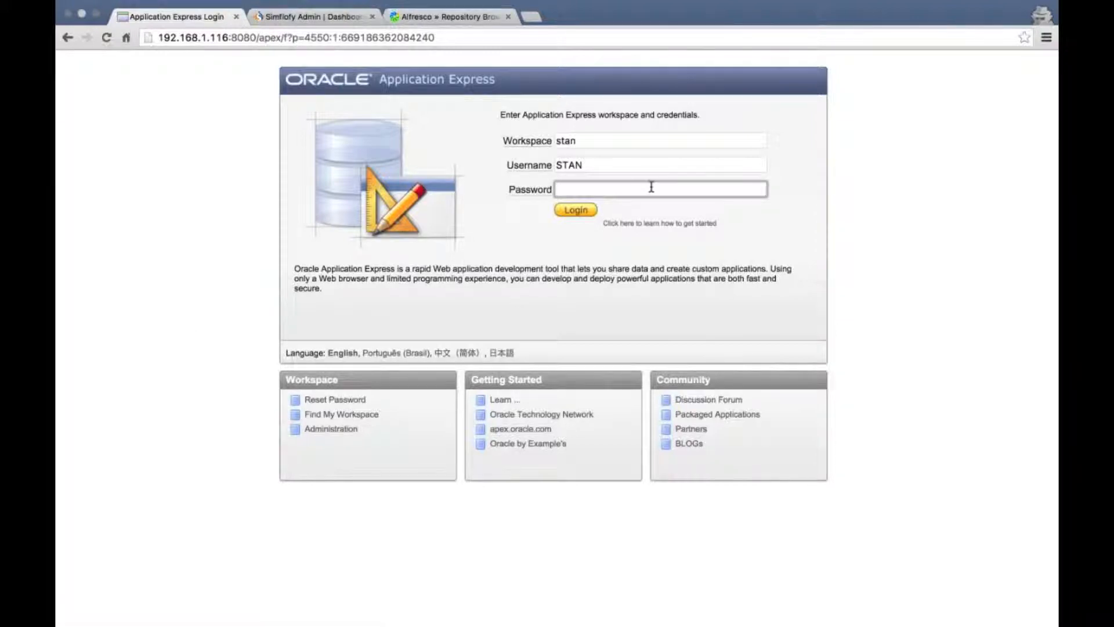
Sign in to the STAN Application Express workspace with the account password
type("oracle")
key("Return")
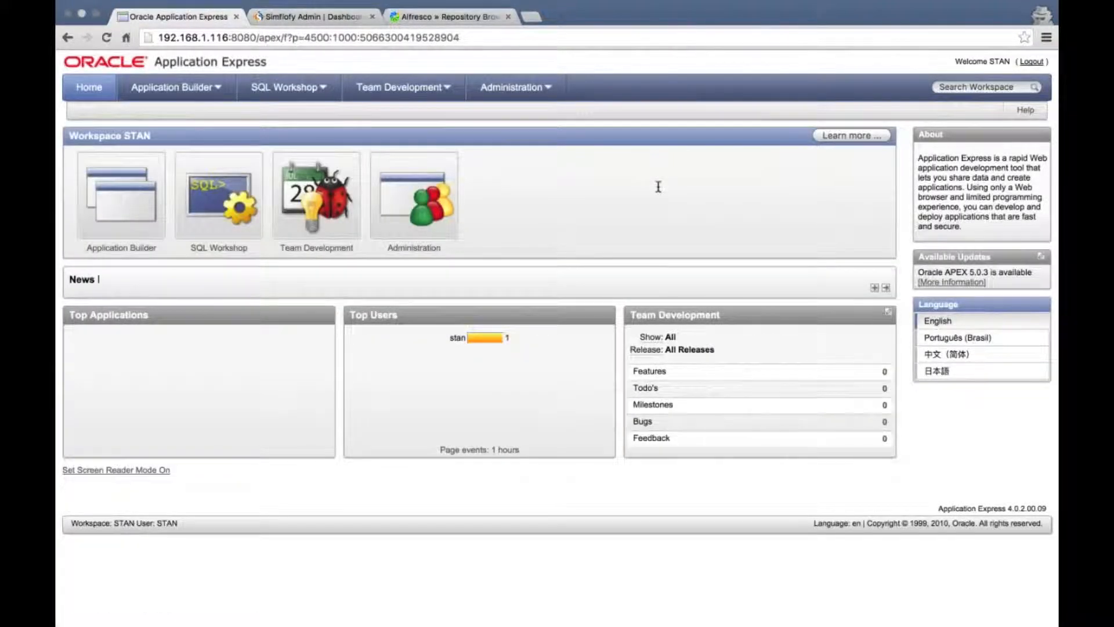
In Object Browser, inspect DEMO_CUSTOMERS, DEMO_ORDERS and DEMO_ORDER_ITEMS, then show DEMO_CUSTOMERS rows
left_click(283, 87)
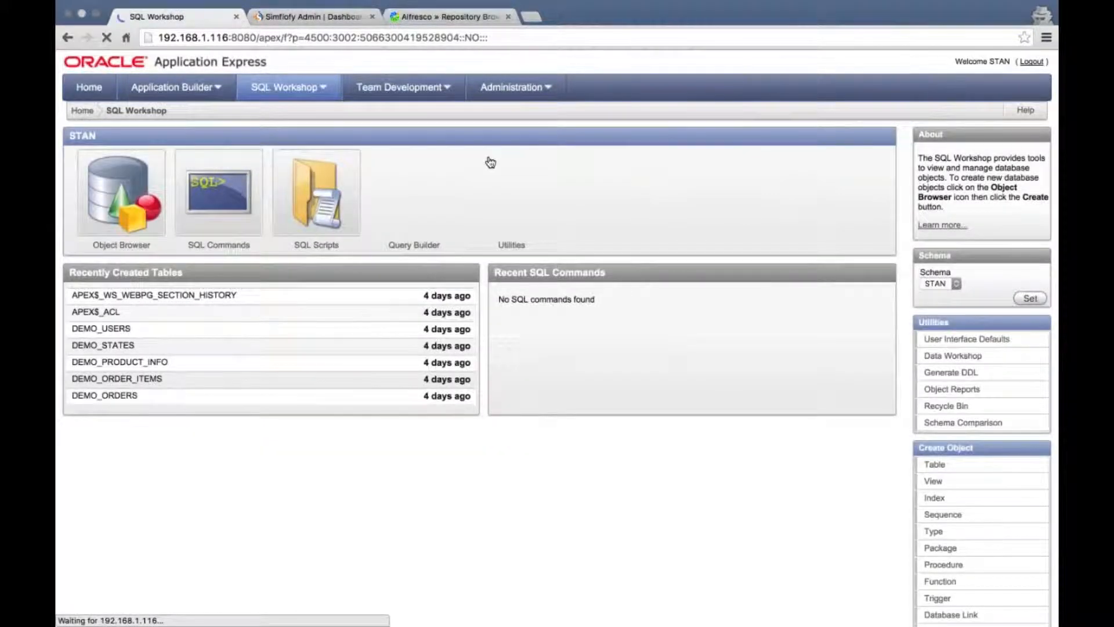
left_click(107, 193)
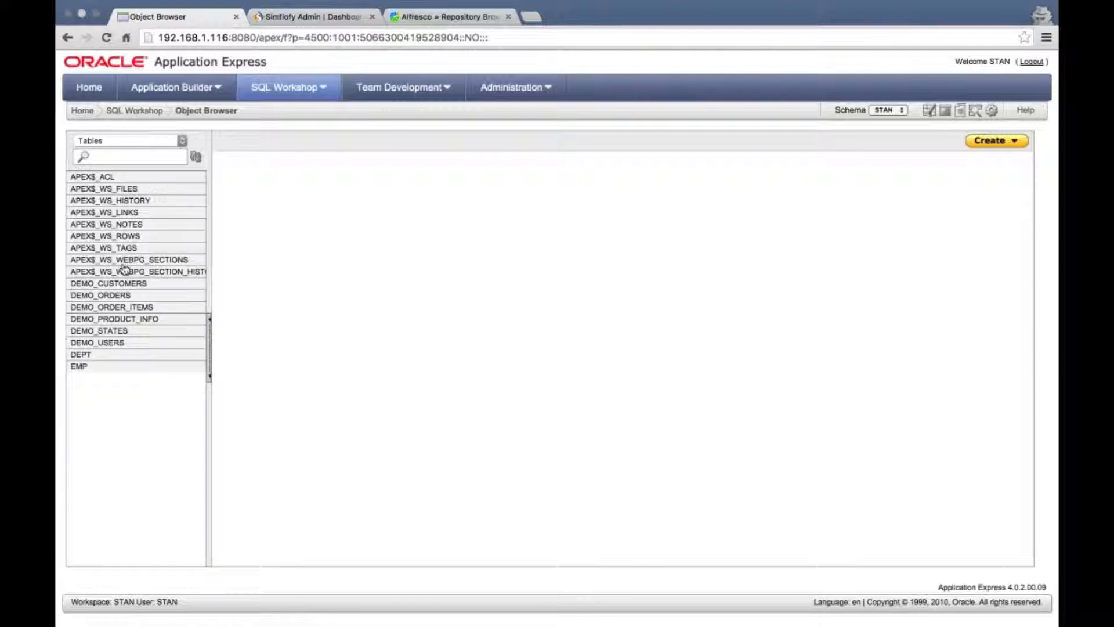
left_click(96, 284)
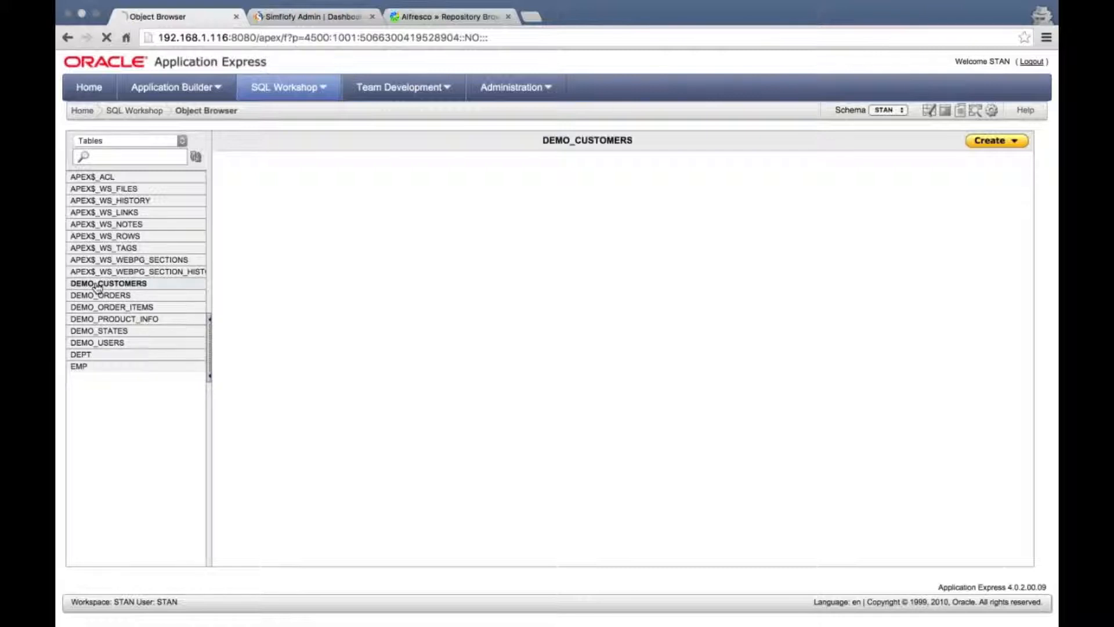
left_click(95, 295)
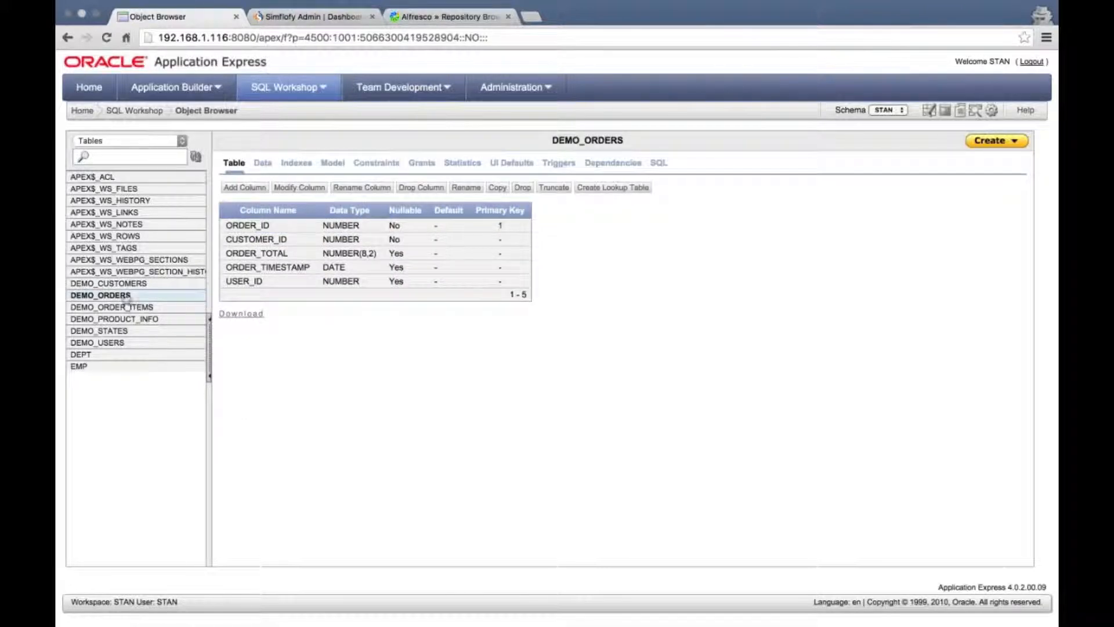
left_click(118, 309)
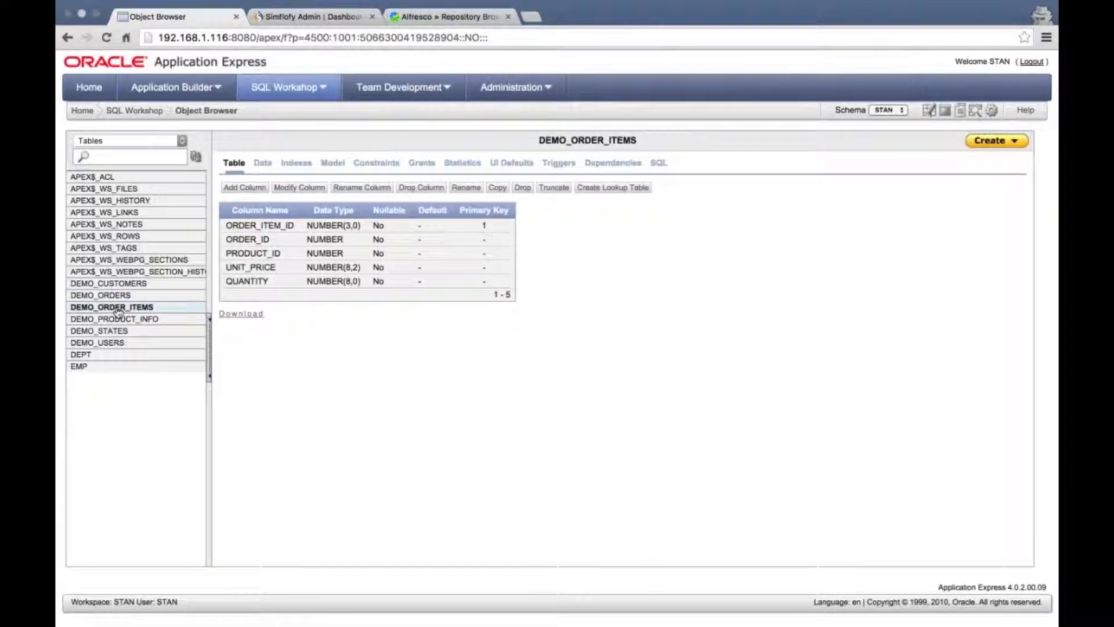
left_click(113, 284)
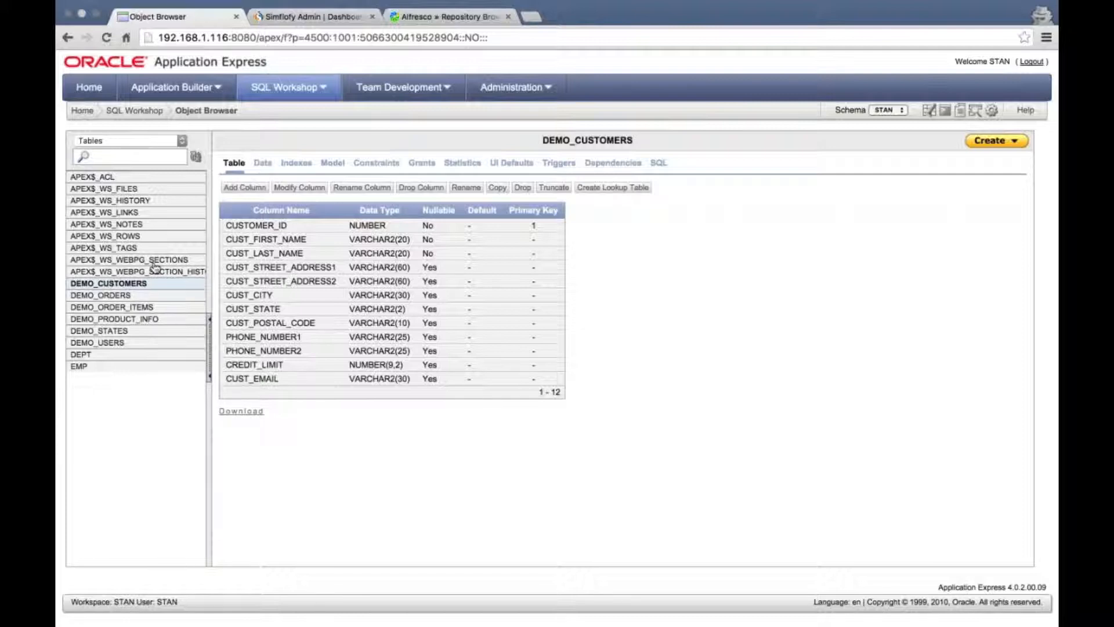
left_click(262, 163)
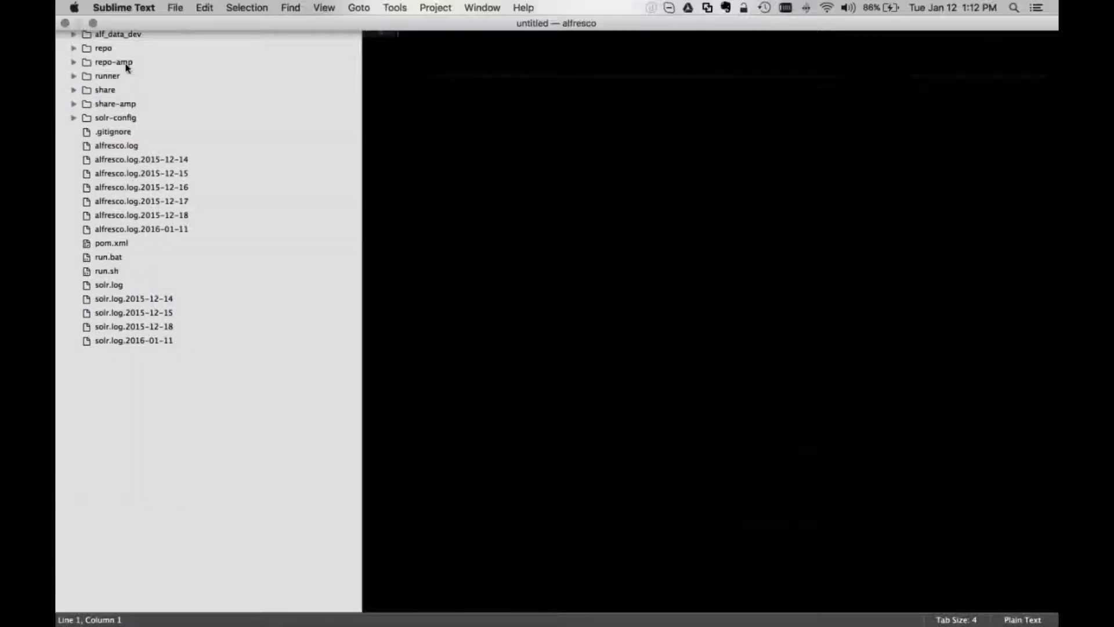
Expand repo-amp/src/main/amp/config/alfresco/module/repo-amp/model in the Sublime Text sidebar
left_click(126, 64)
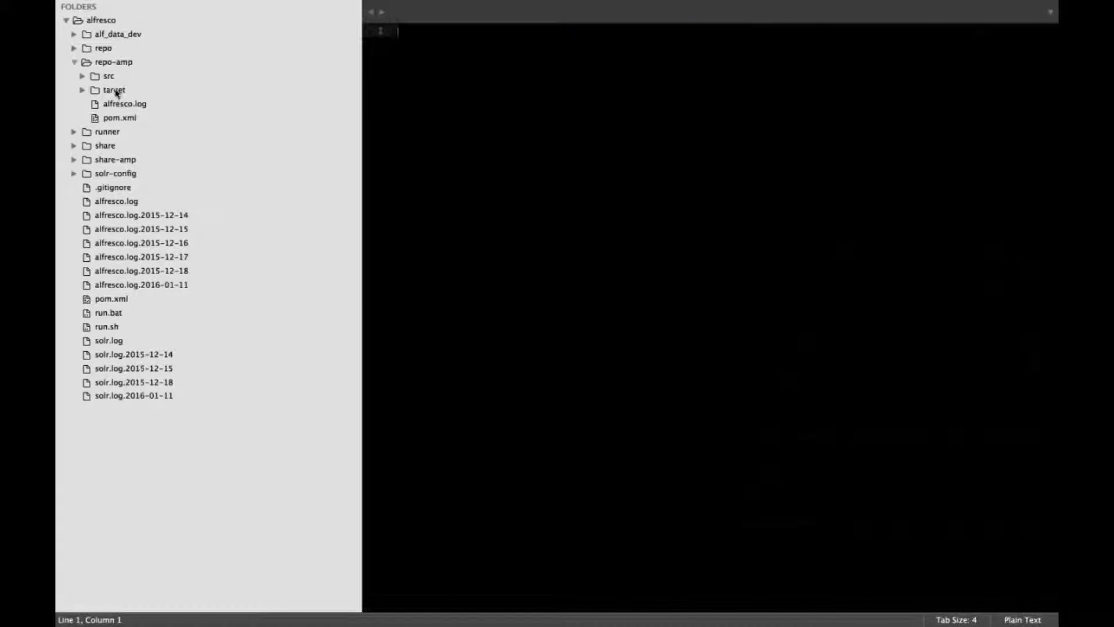
left_click(111, 79)
left_click(123, 90)
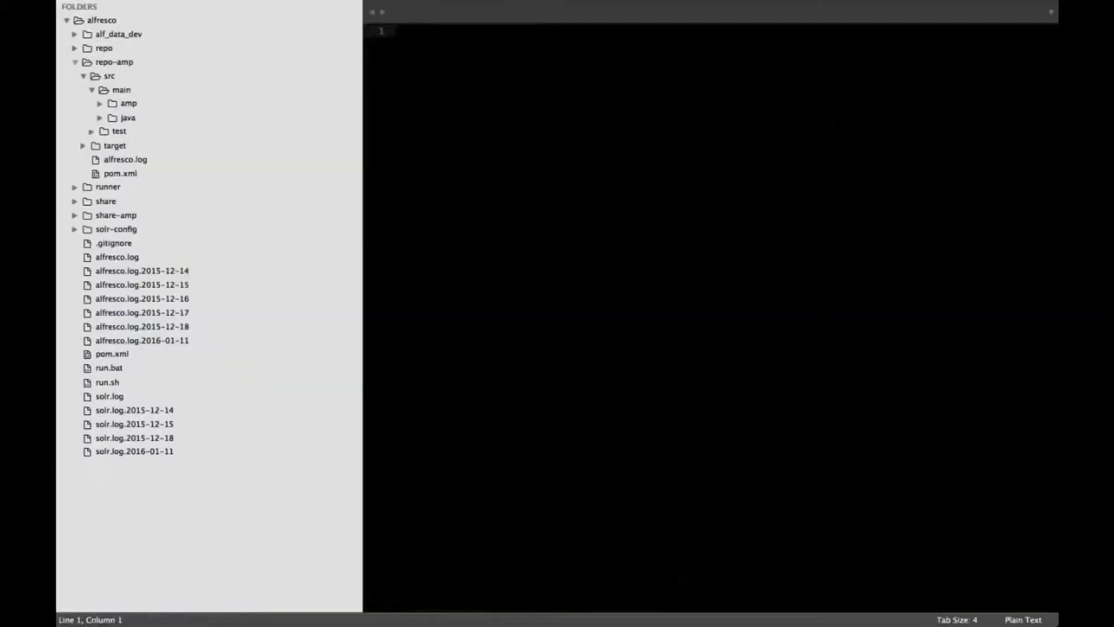
left_click(127, 104)
left_click(139, 120)
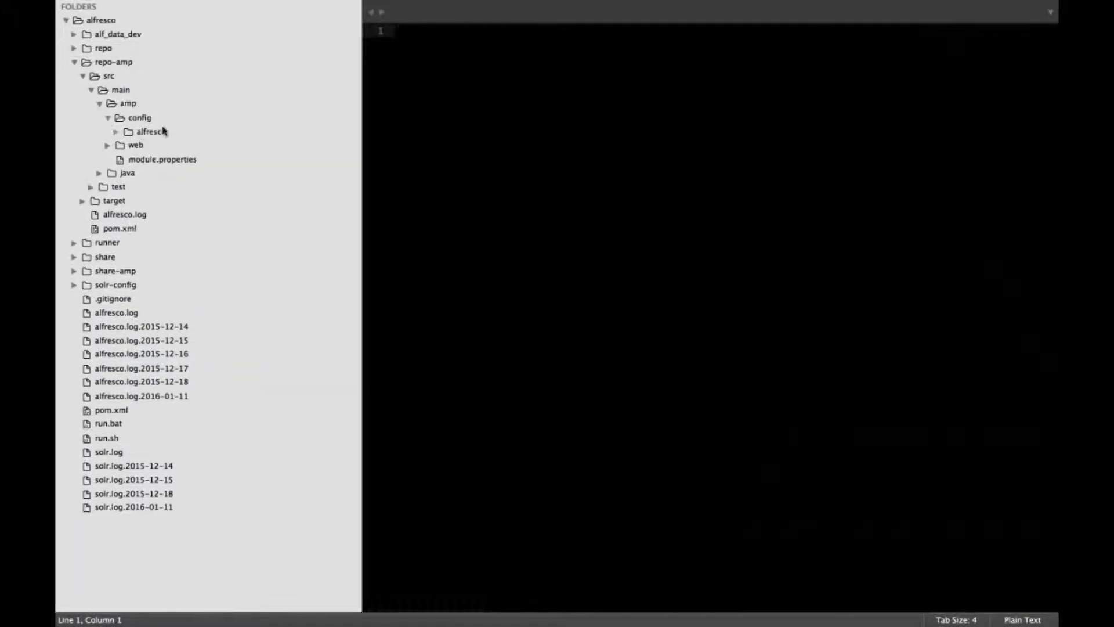
left_click(157, 132)
left_click(166, 160)
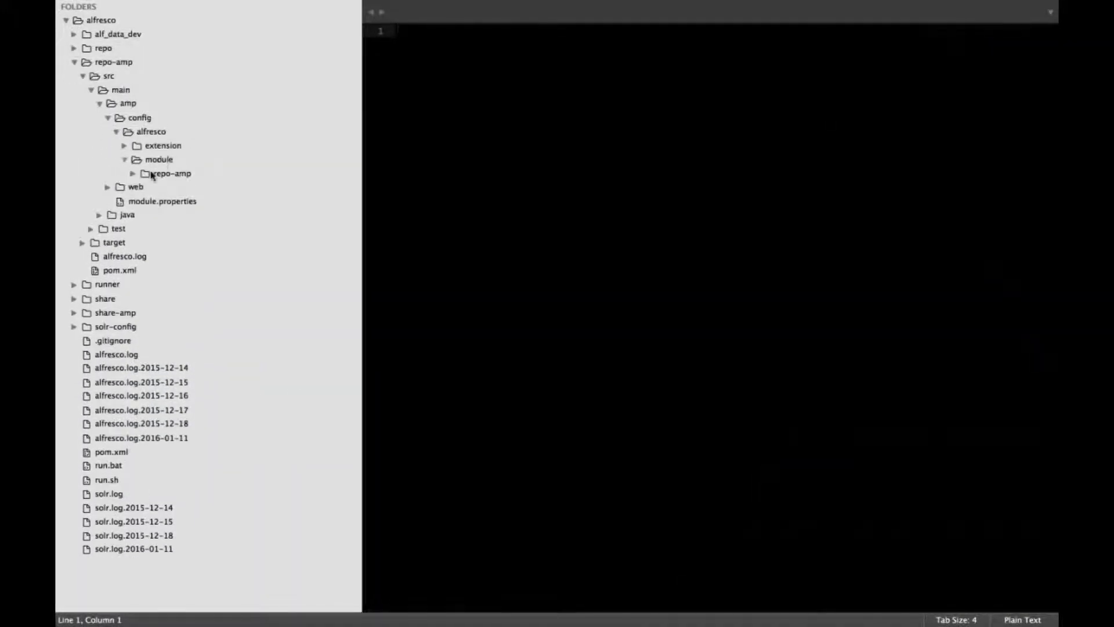
left_click(161, 174)
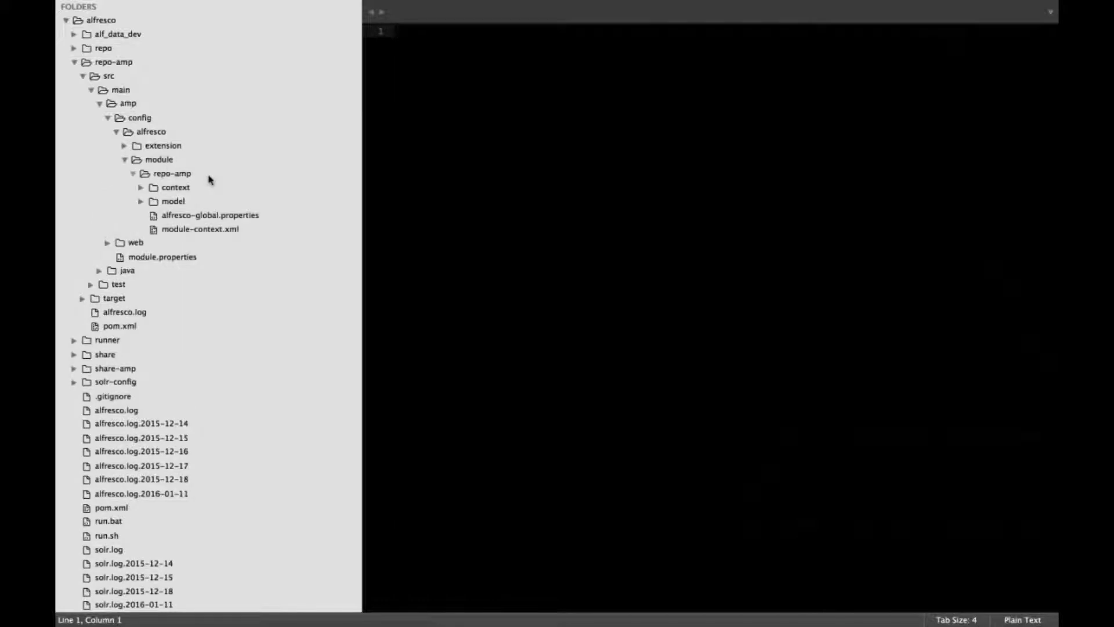
left_click(174, 201)
left_click(176, 187)
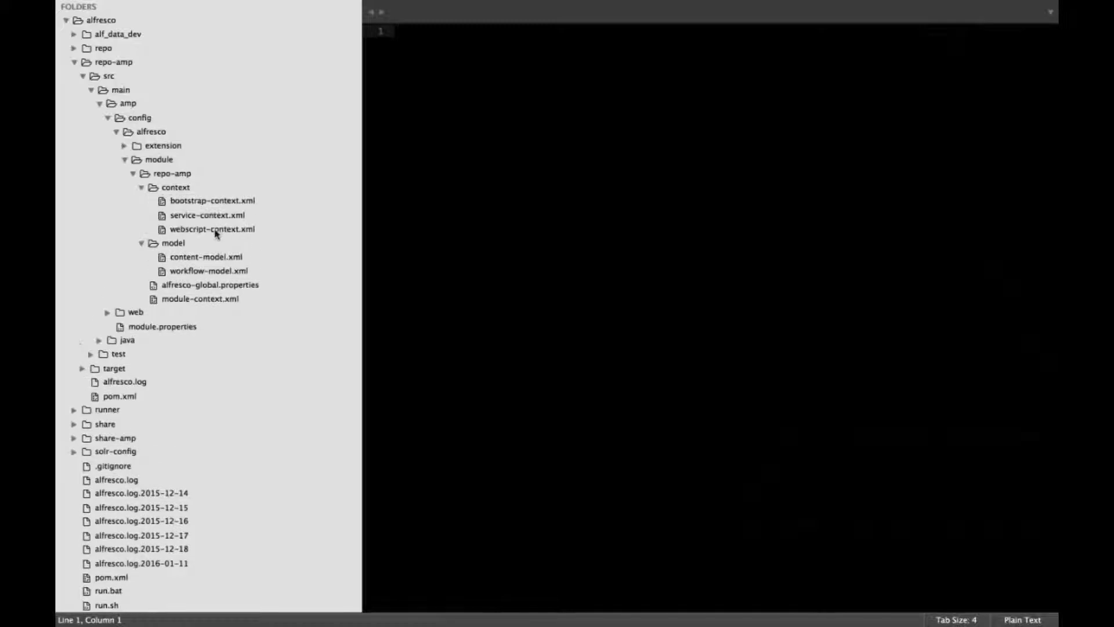
Open content-model.xml and point out the myc:customer type definition
left_click(190, 259)
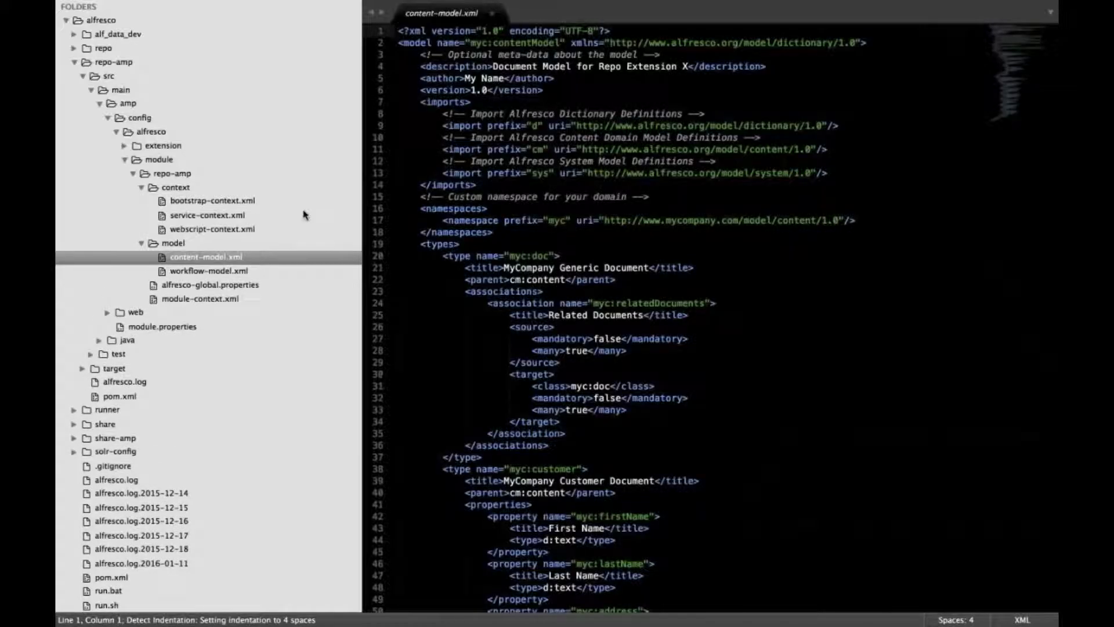
scroll(729, 279, "down", 6)
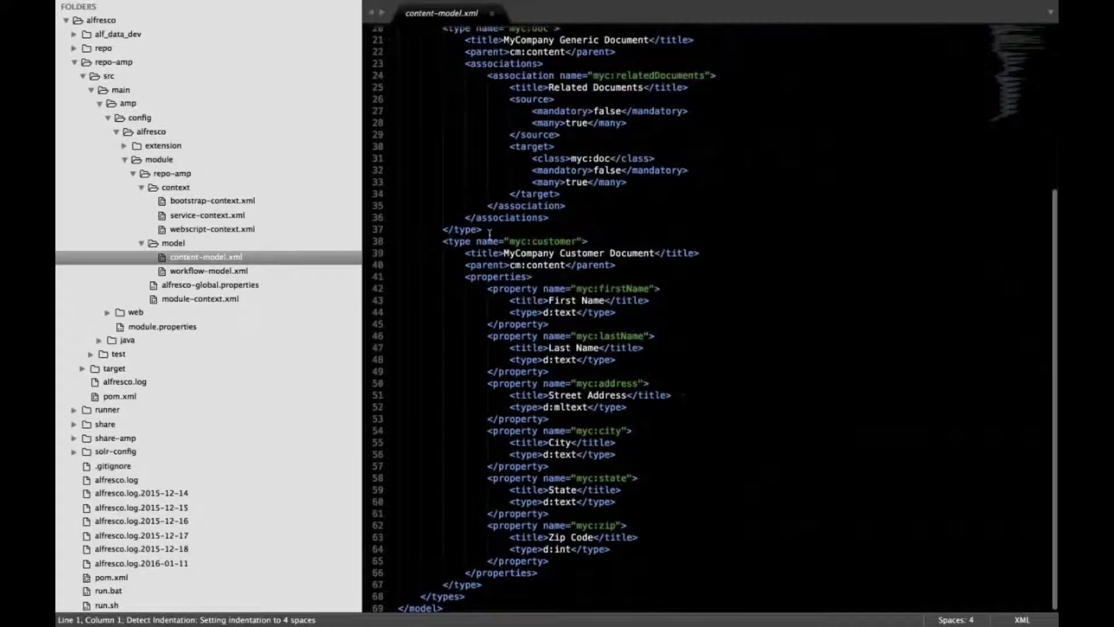
left_click(443, 240)
left_click(603, 240)
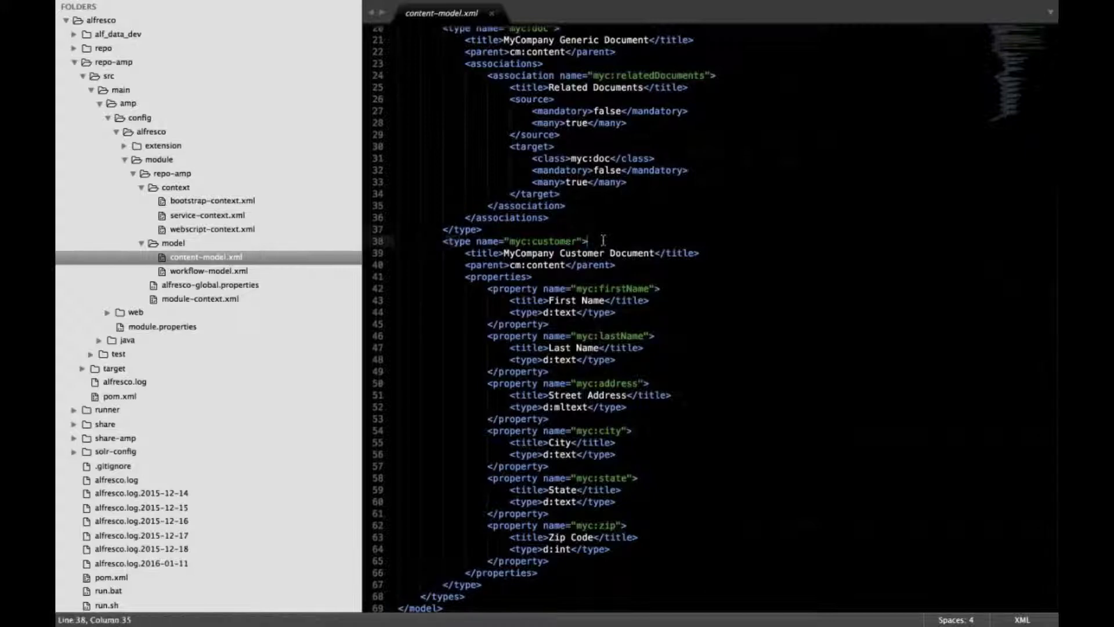
key("ctrl+Left")
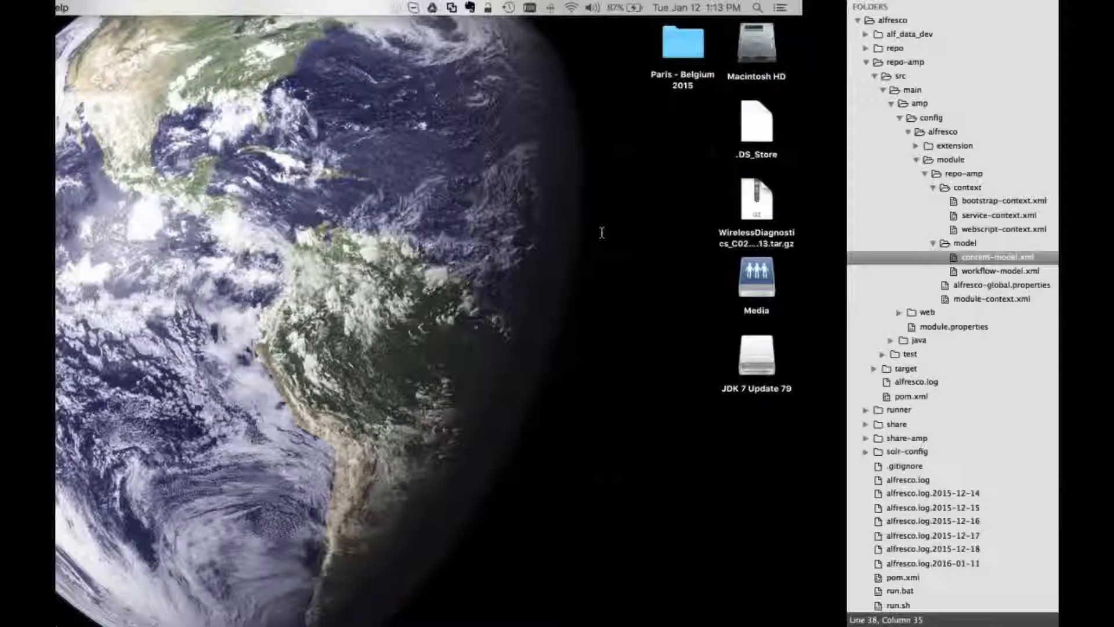
Review the remaining DEMO_CUSTOMERS columns through CUST_EMAIL, then return to content-model.xml
key("ctrl+Right")
key("ctrl+Right")
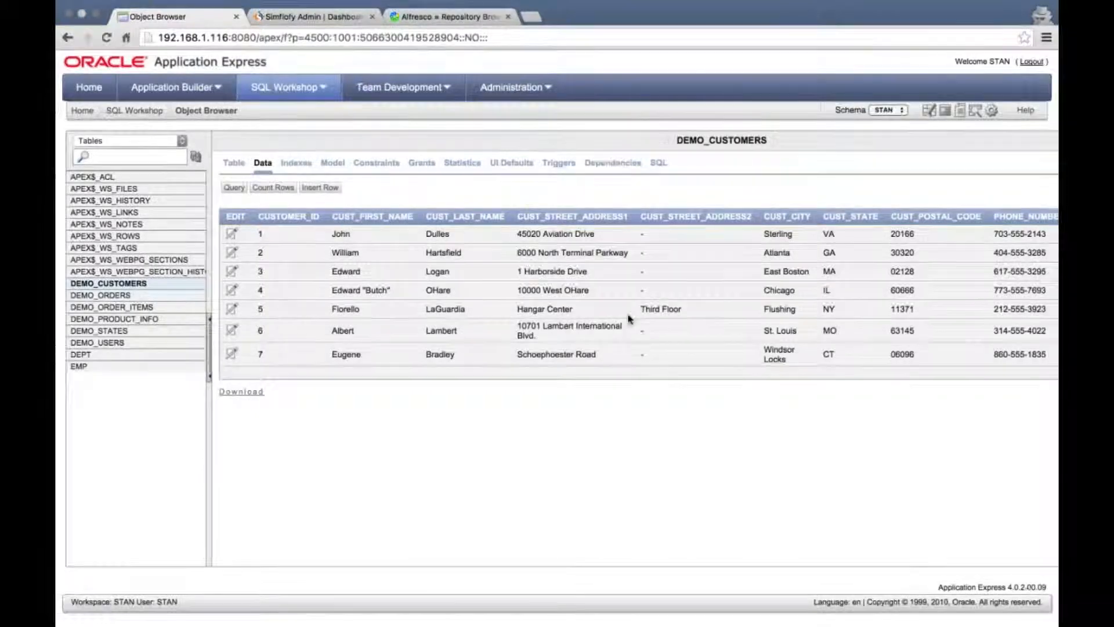
scroll(629, 316, "right", 5)
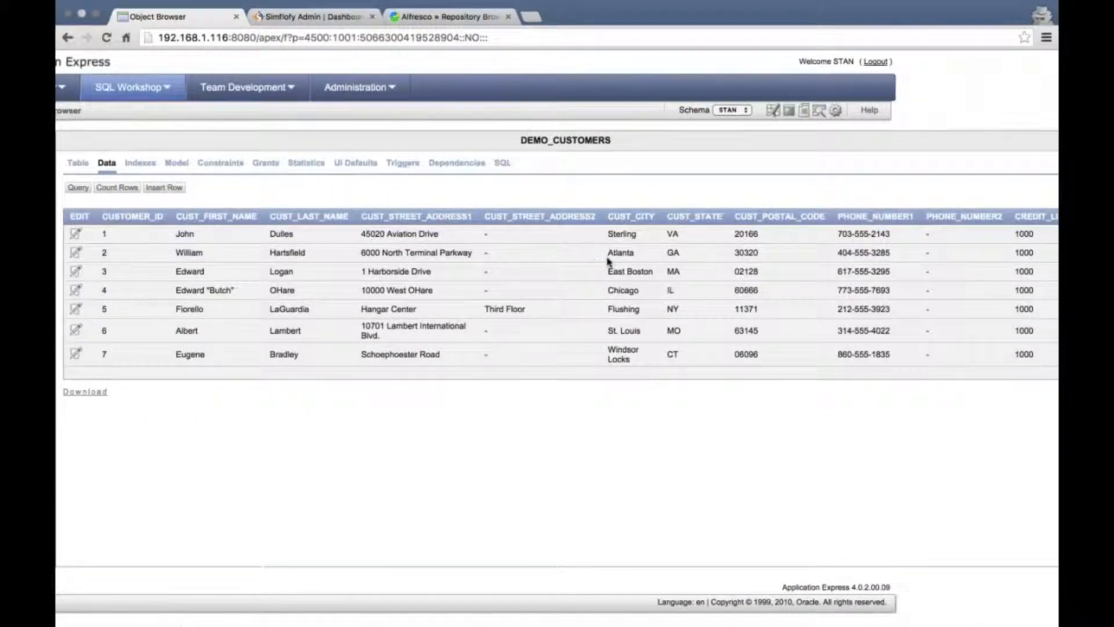
scroll(607, 261, "right", 3)
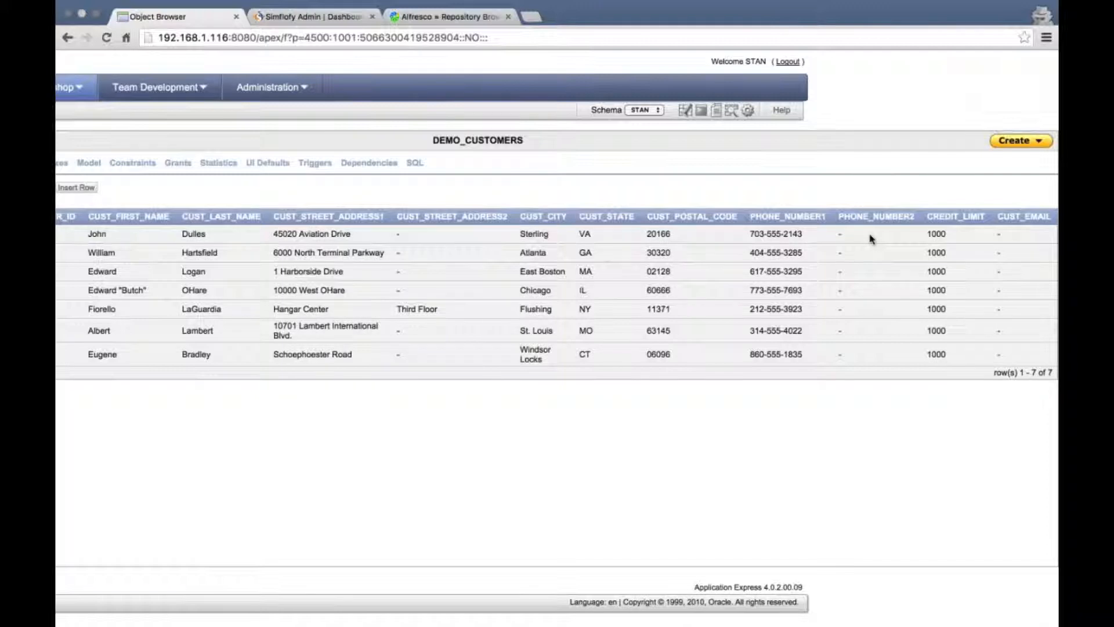
key("ctrl+Left")
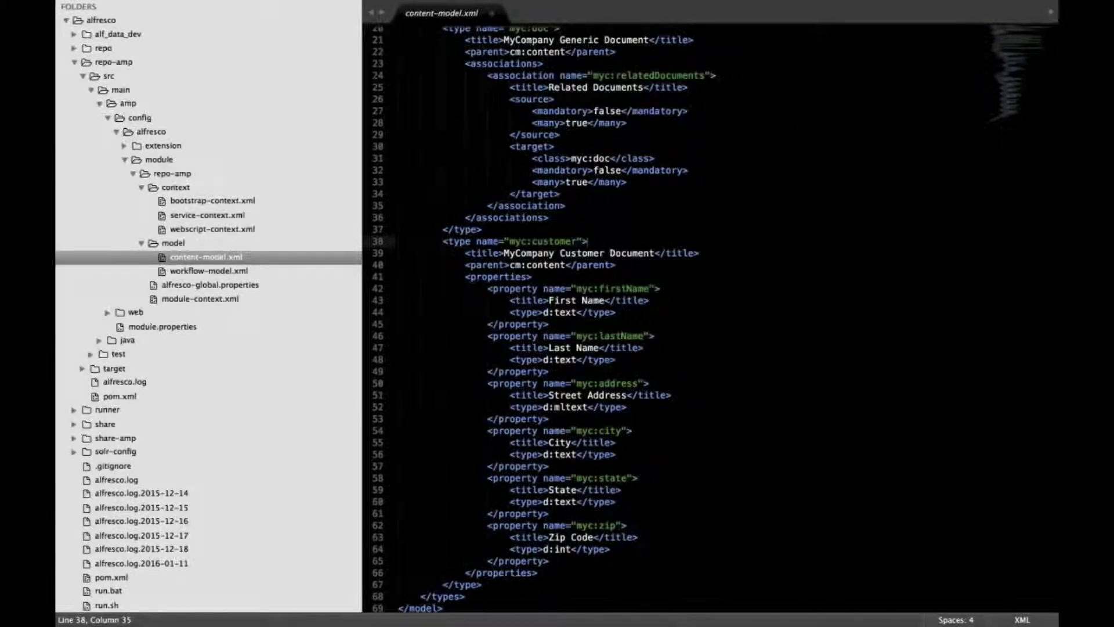
Switch back to the DEMO_CUSTOMERS data in the Object Browser
key("ctrl+Left")
key("ctrl+Right")
key("ctrl+Right")
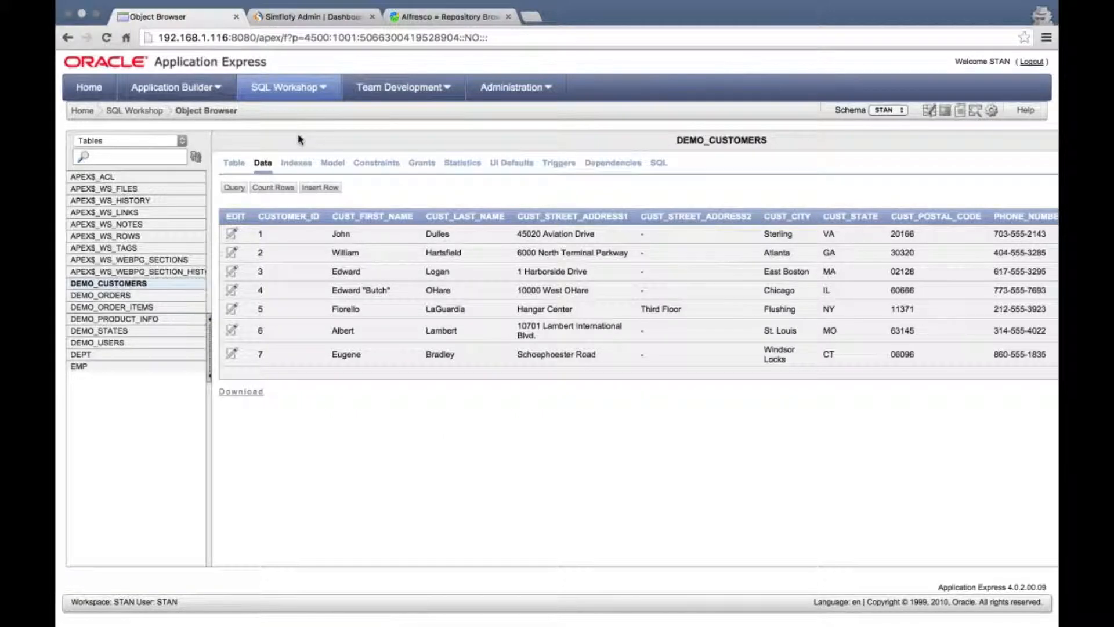
Switch to the Simflofy Admin login page tab
left_click(282, 18)
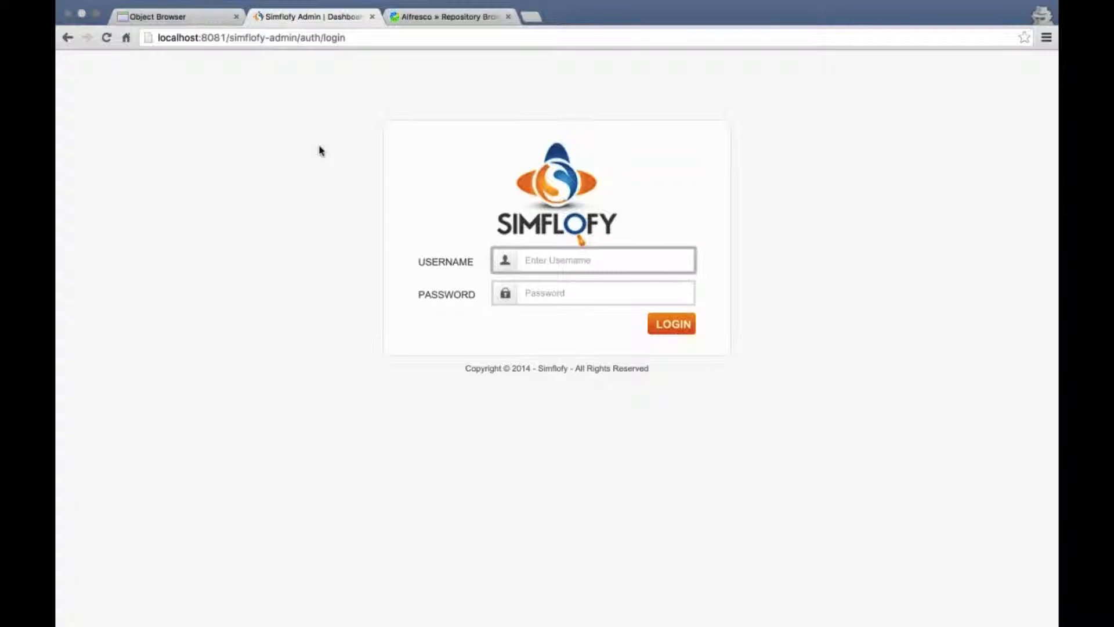
Log in to Simflofy Admin with the admin account and saved password
type("admin")
key("Tab")
type("admin")
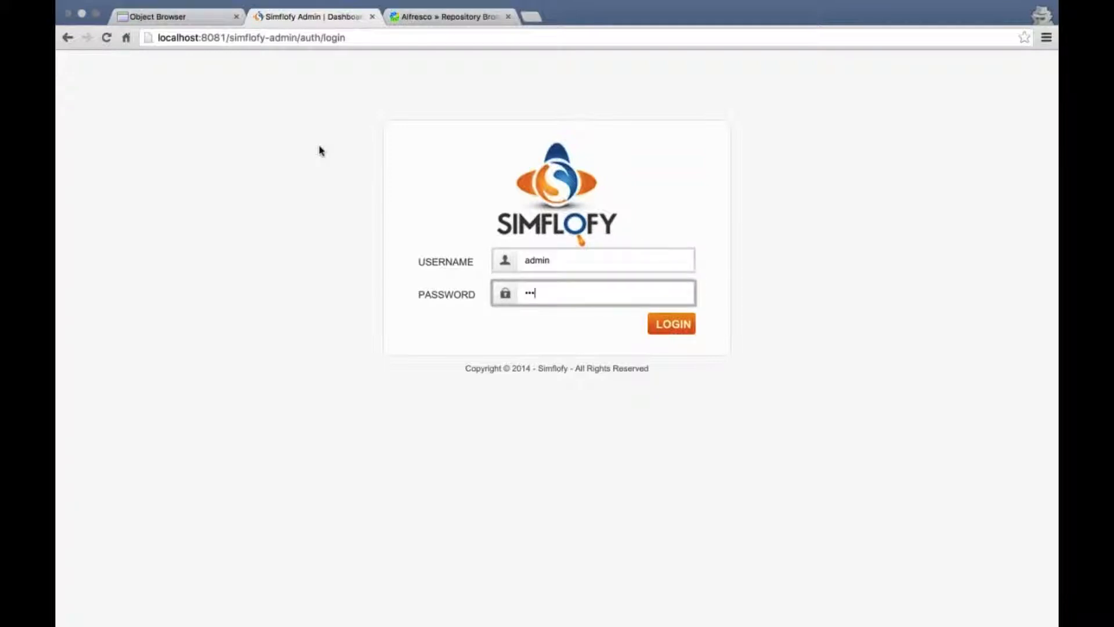
key("Return")
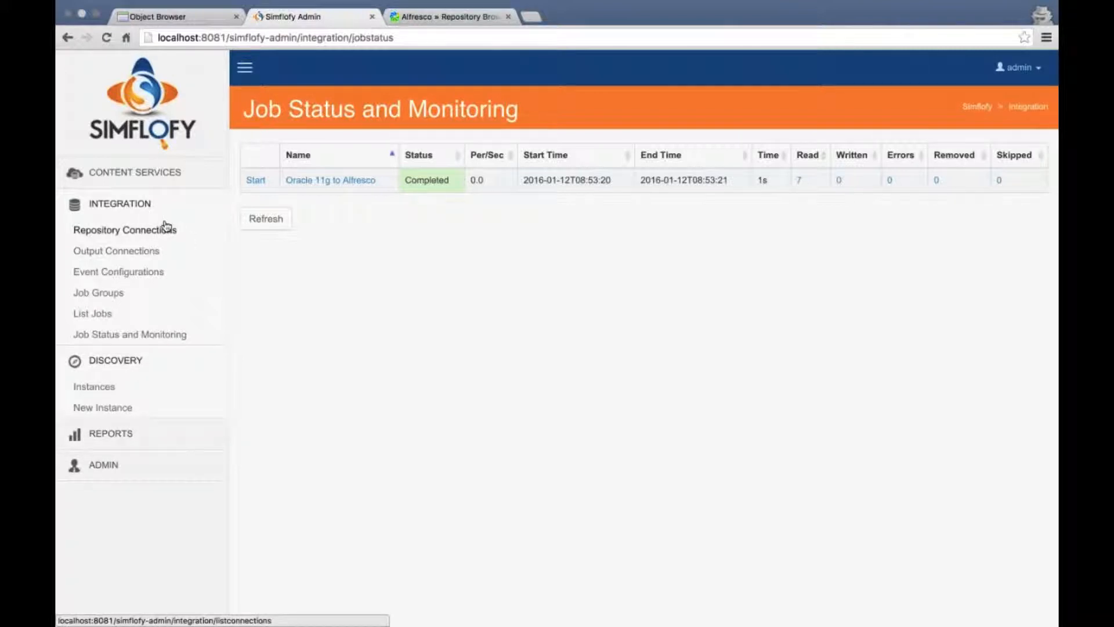
Open Discovery Instances and highlight the Oracle 11g Express Discovery name
left_click(99, 393)
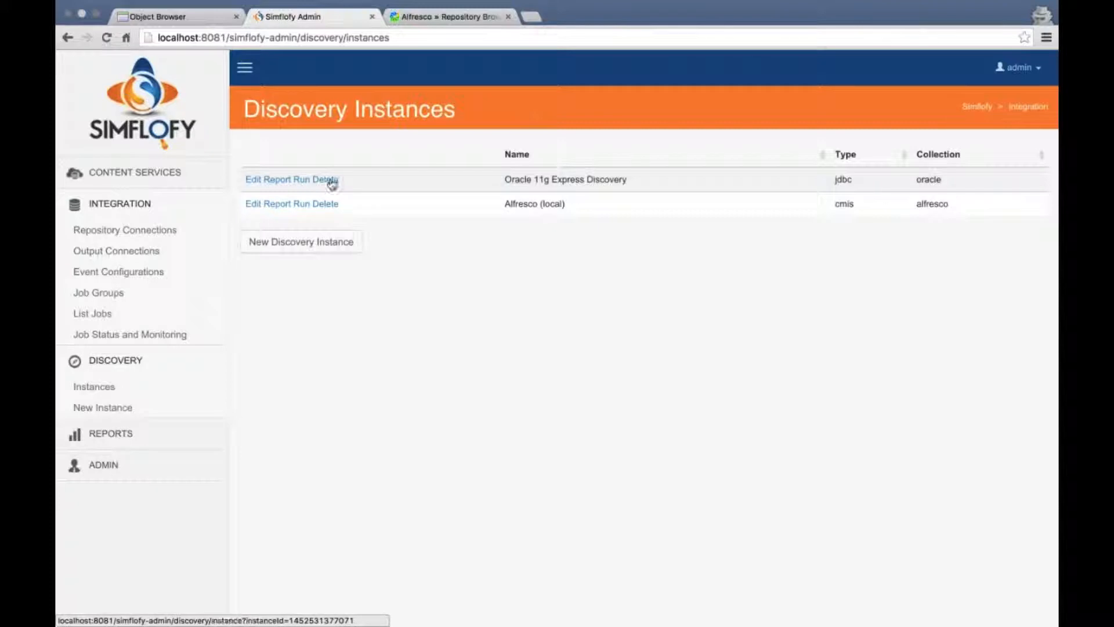
left_click_drag(501, 179, 834, 172)
Open the Oracle 11g Express Discovery settings and check its Mongo Collection Name
left_click(769, 184)
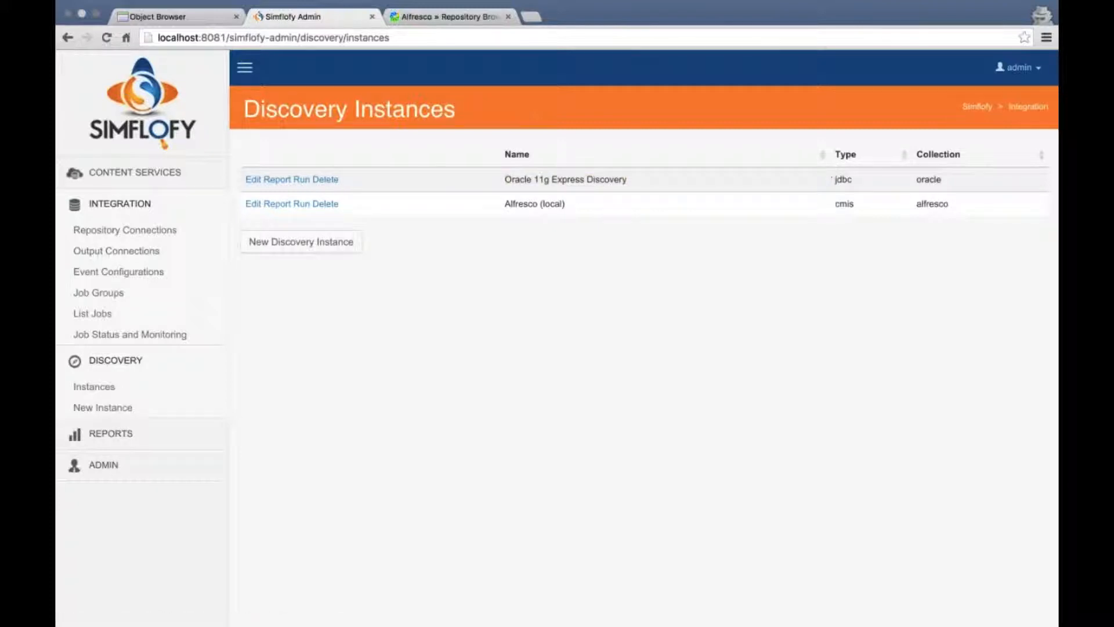
left_click(252, 180)
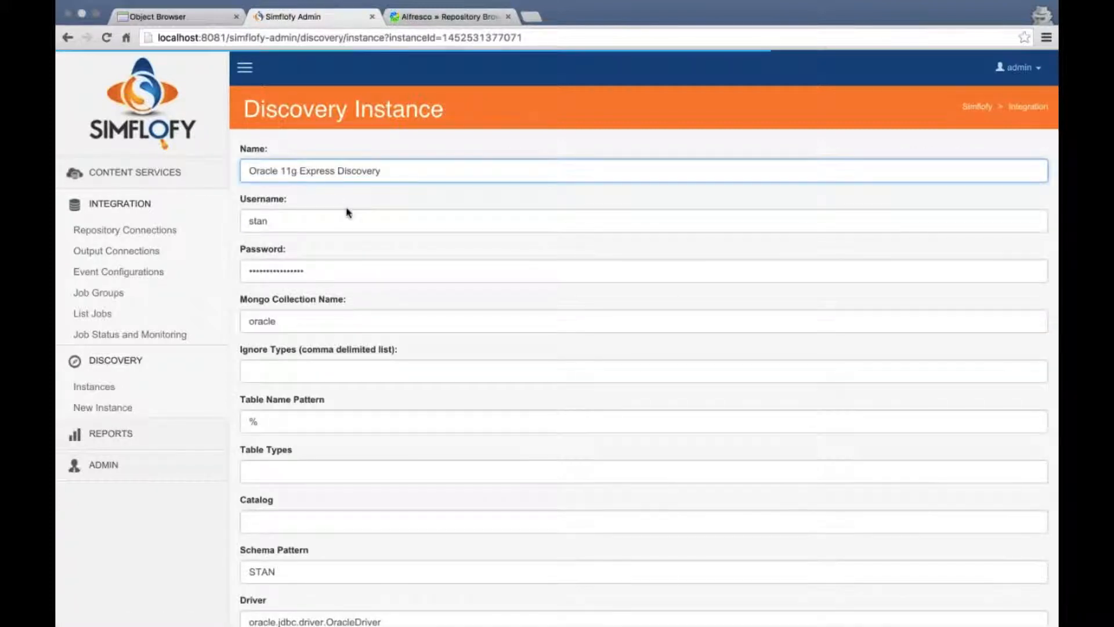
scroll(346, 211, "down", 2)
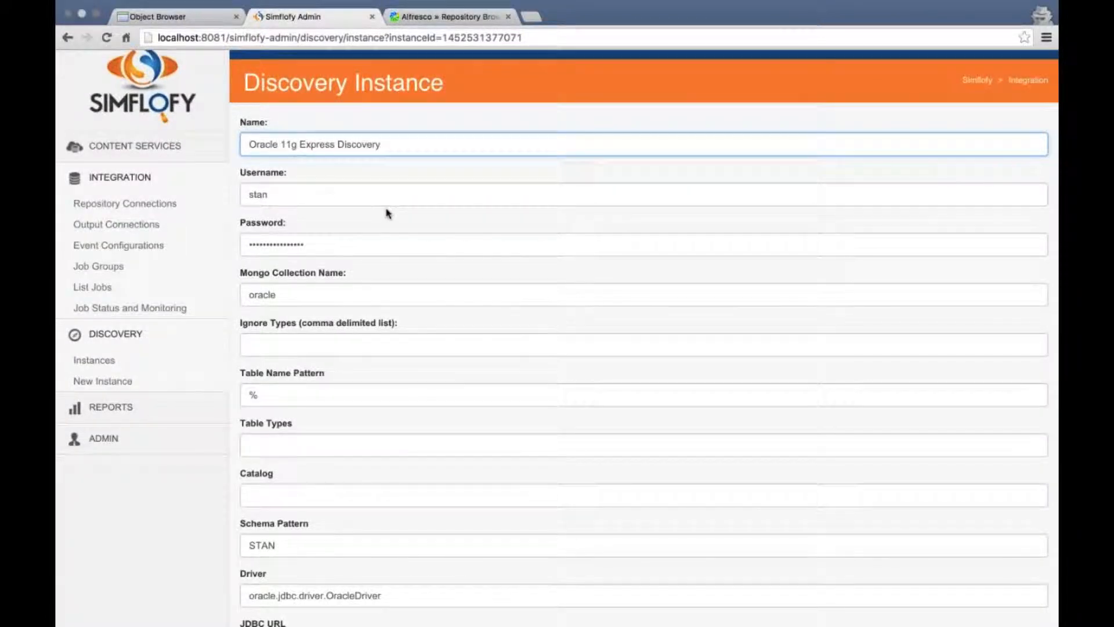
scroll(308, 244, "down", 2)
scroll(312, 248, "down", 1)
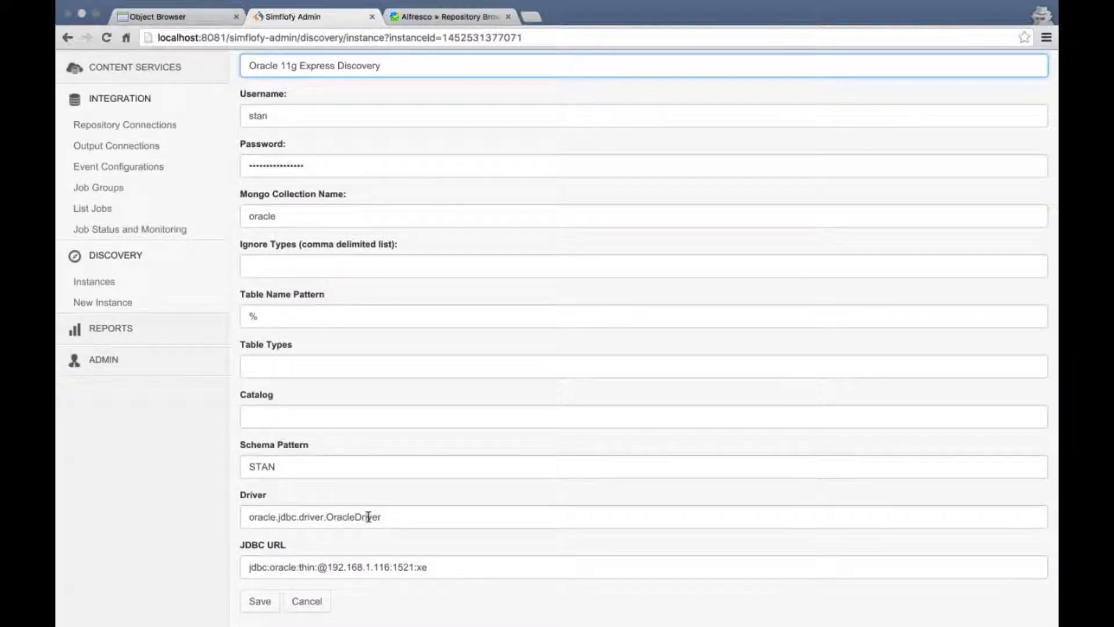
scroll(167, 87, "up", 2)
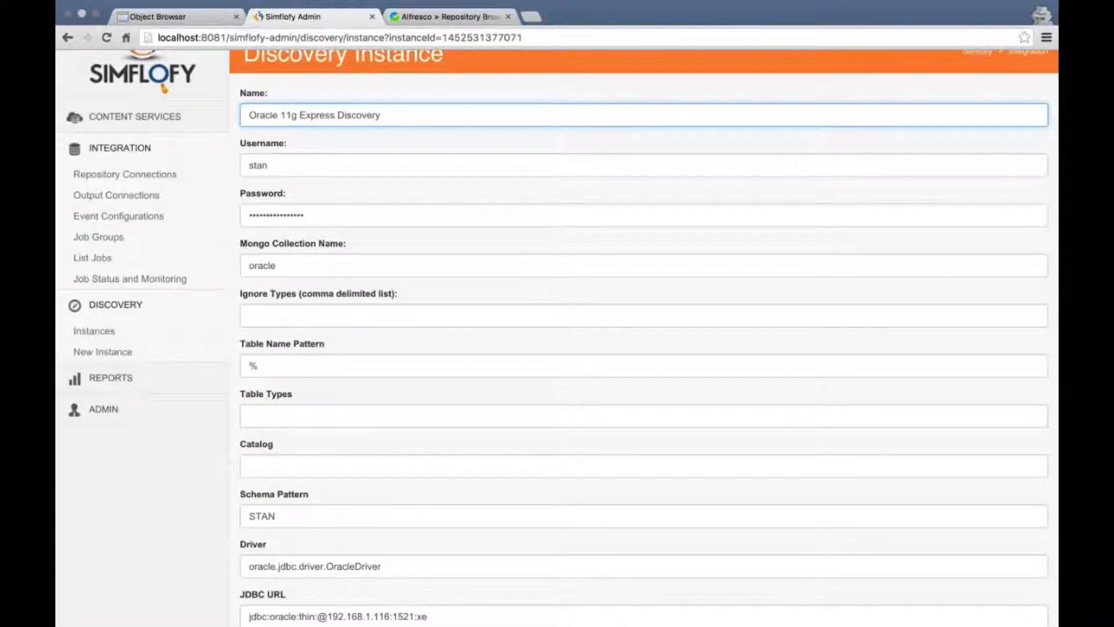
scroll(306, 188, "up", 1)
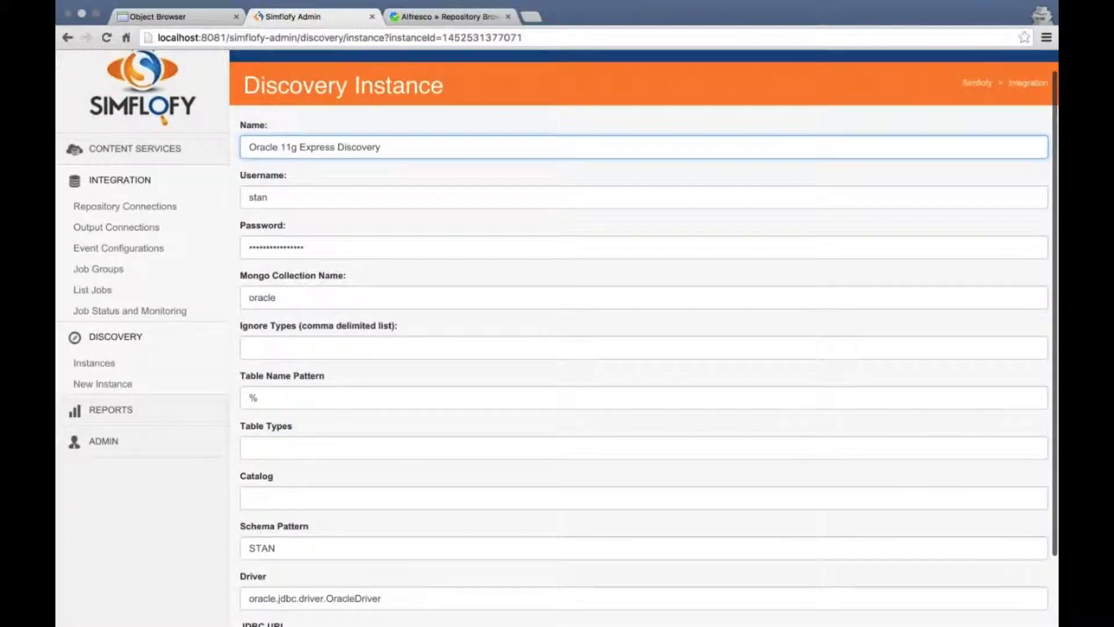
left_click(258, 296)
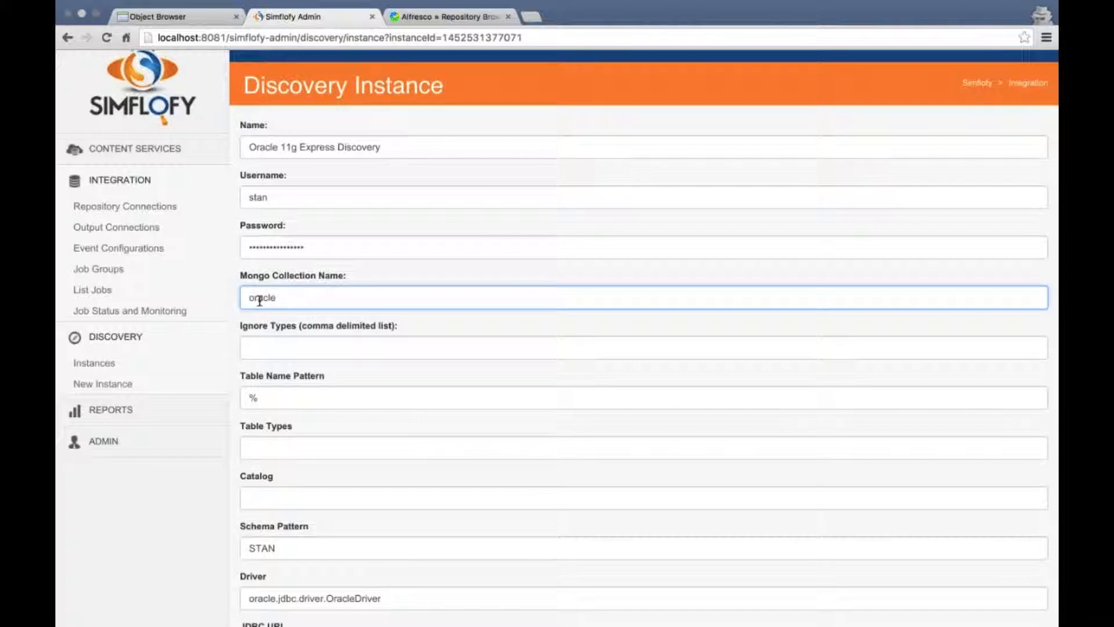
left_click(287, 297)
Reopen the Oracle instance settings for another look, then return to the instances list
left_click(95, 363)
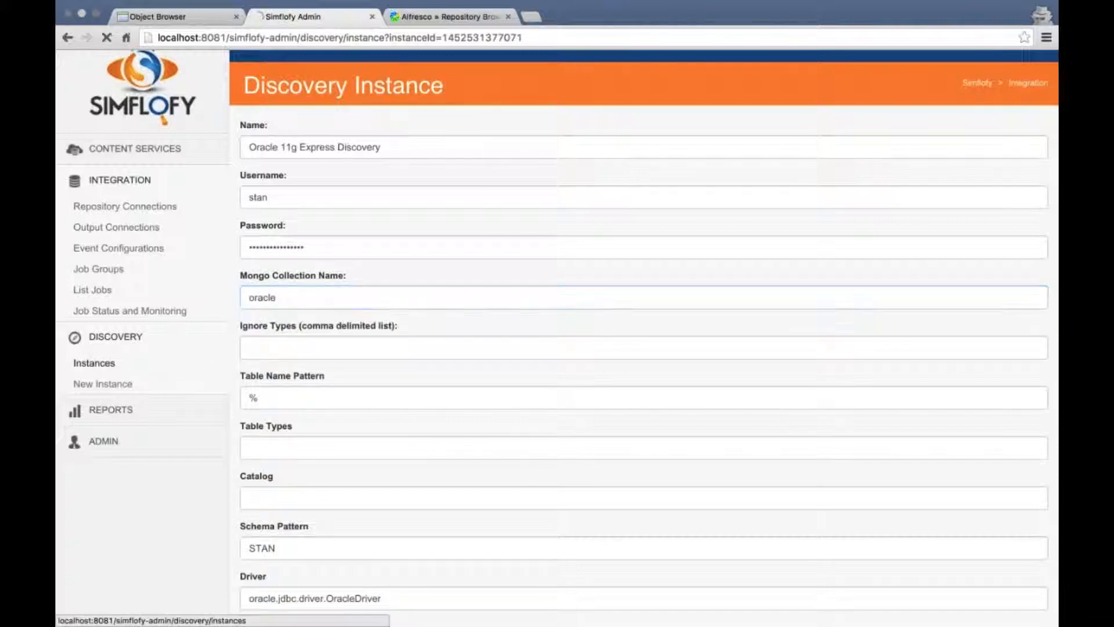
left_click(253, 180)
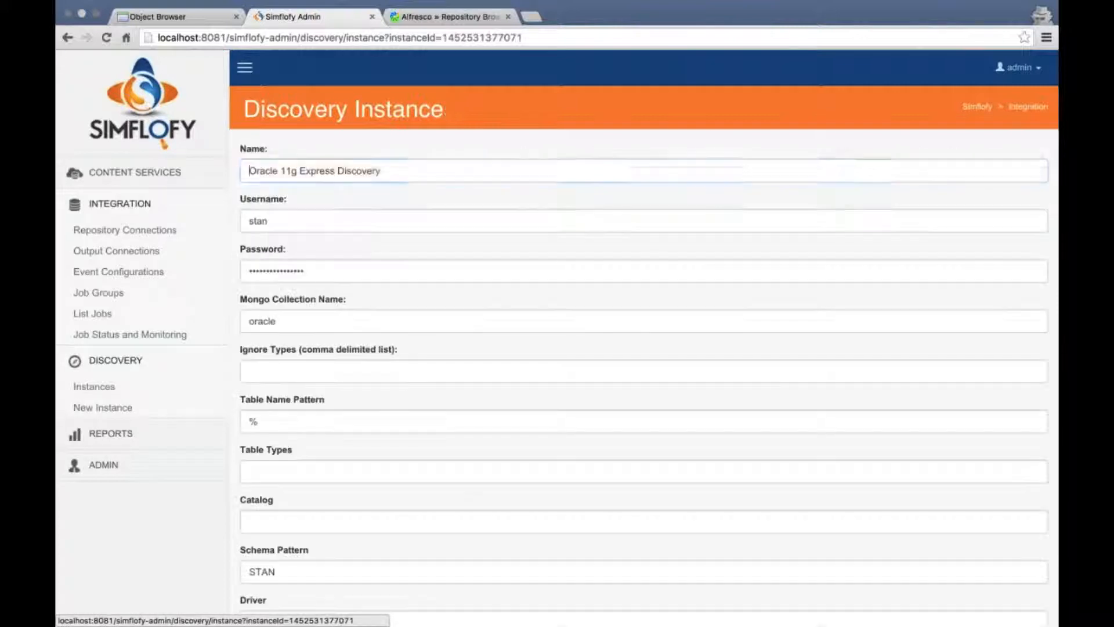
scroll(253, 179, "down", 1)
scroll(473, 238, "down", 1)
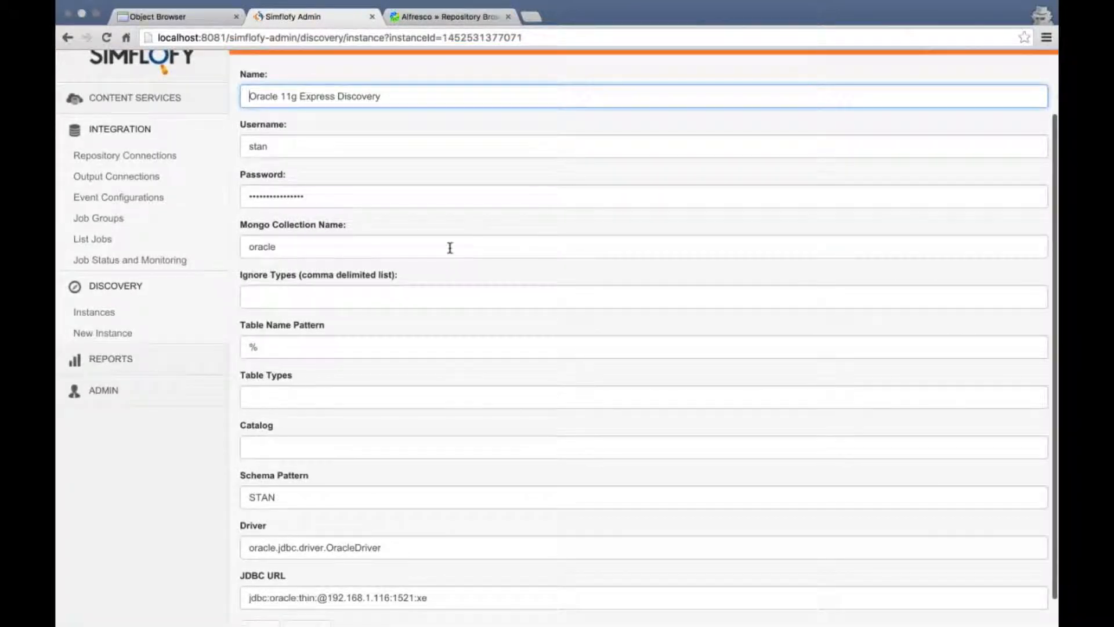
left_click(93, 312)
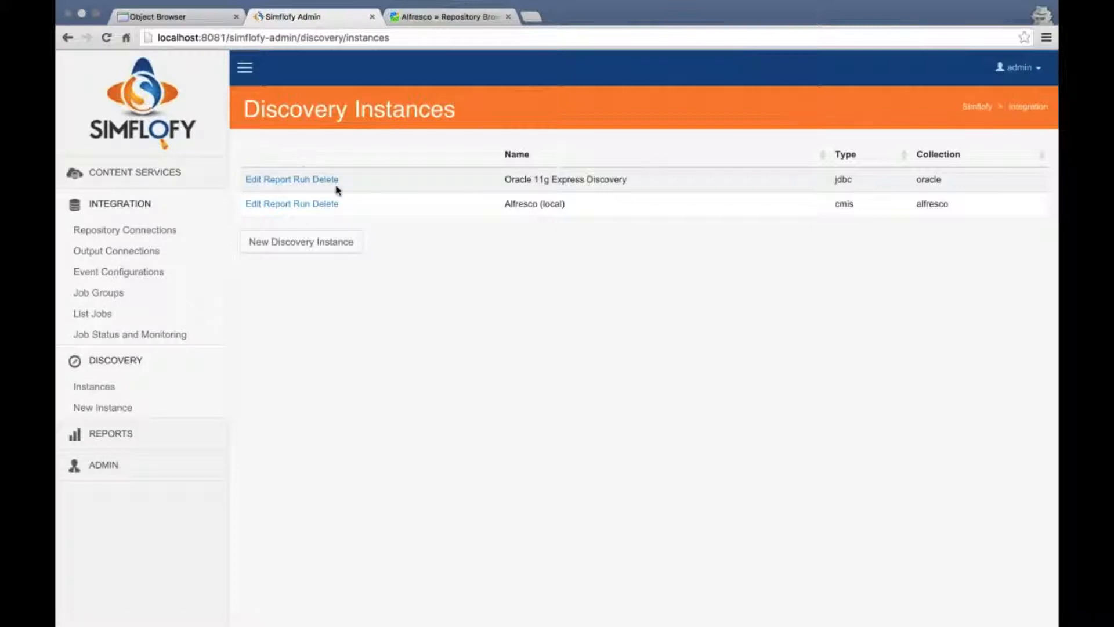
Run discovery on Oracle 11g Express Discovery to list its 17 table types
left_click(300, 181)
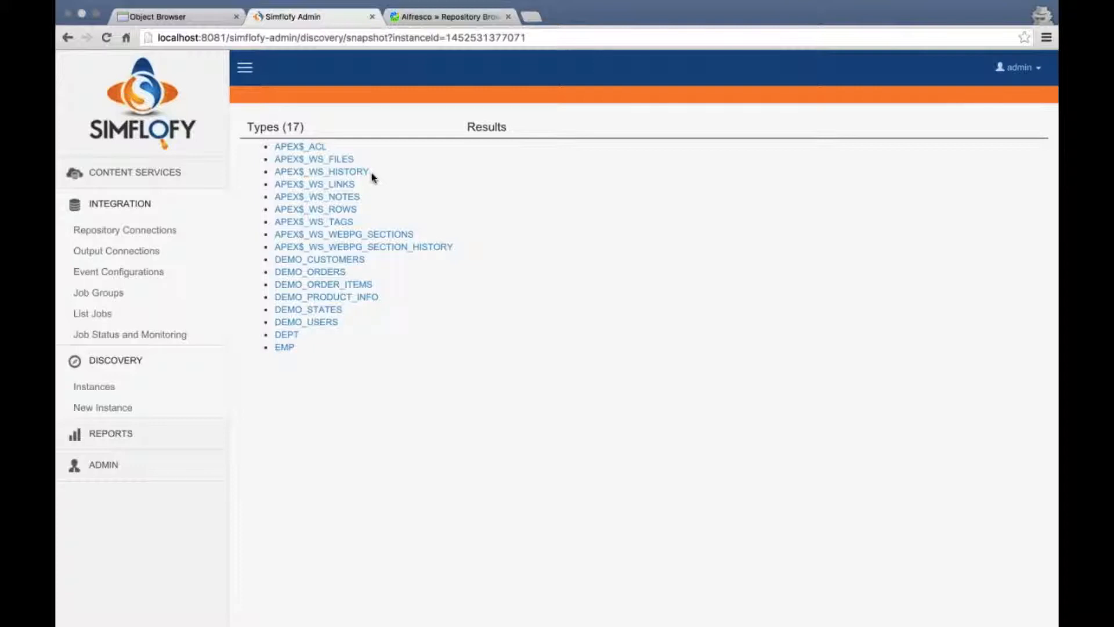
Compare the APEX DEMO_CUSTOMERS data with its discovered properties, then return to Discovery Instances
left_click(195, 22)
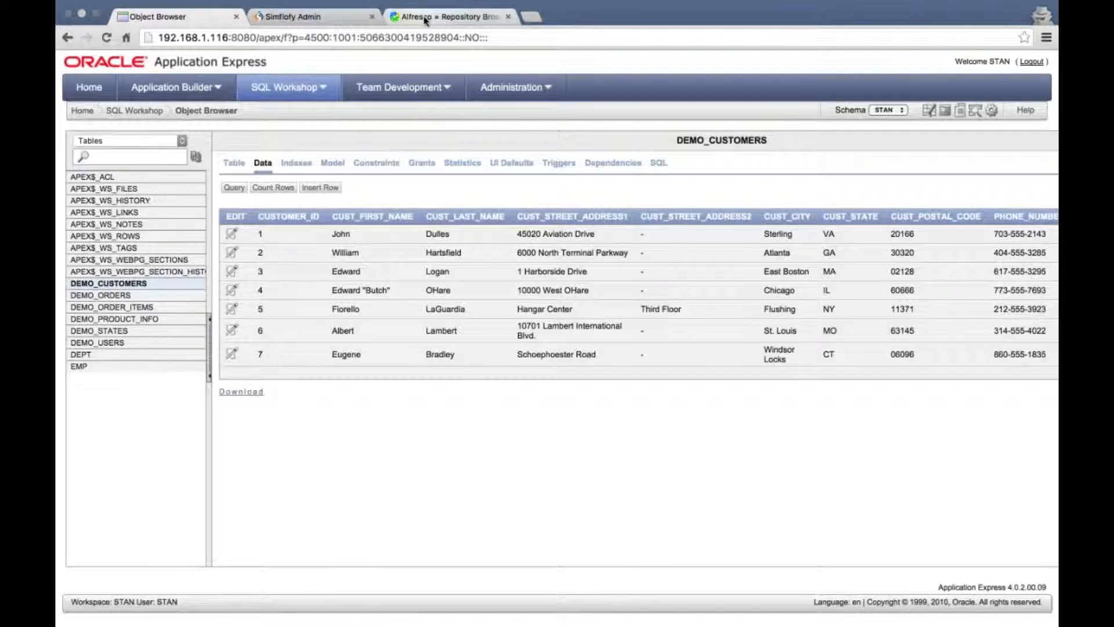
left_click(341, 21)
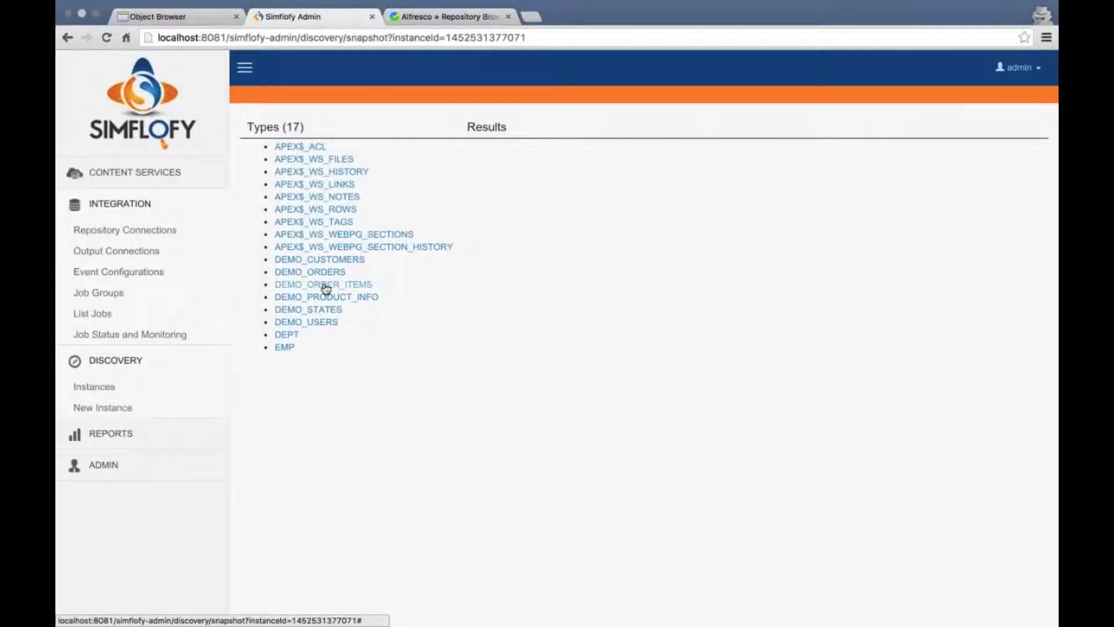
left_click(319, 259)
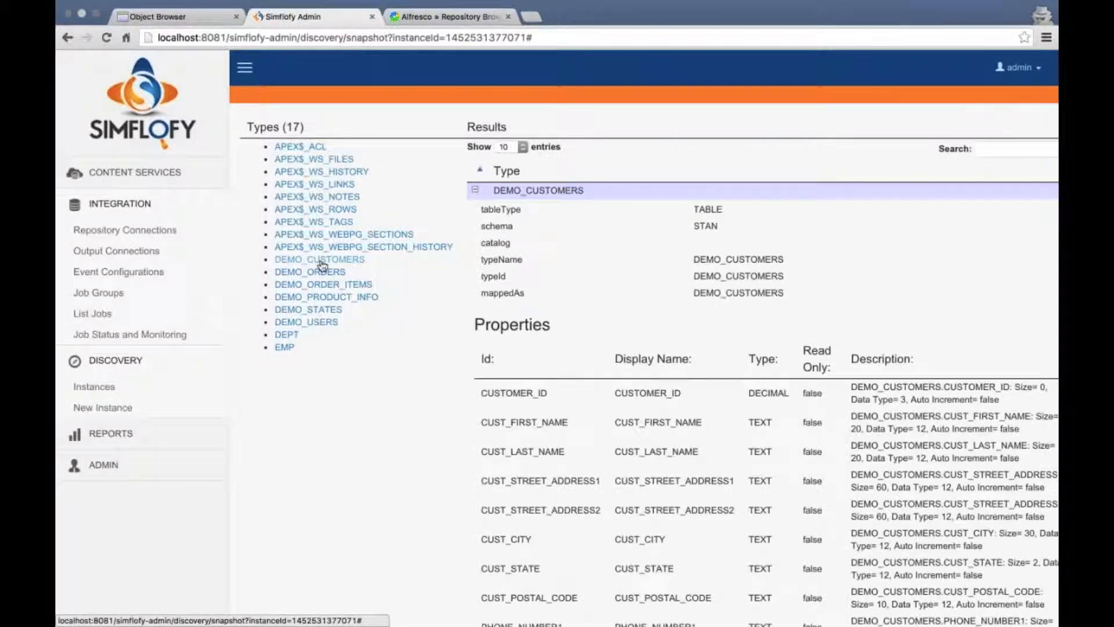
scroll(729, 348, "down", 3)
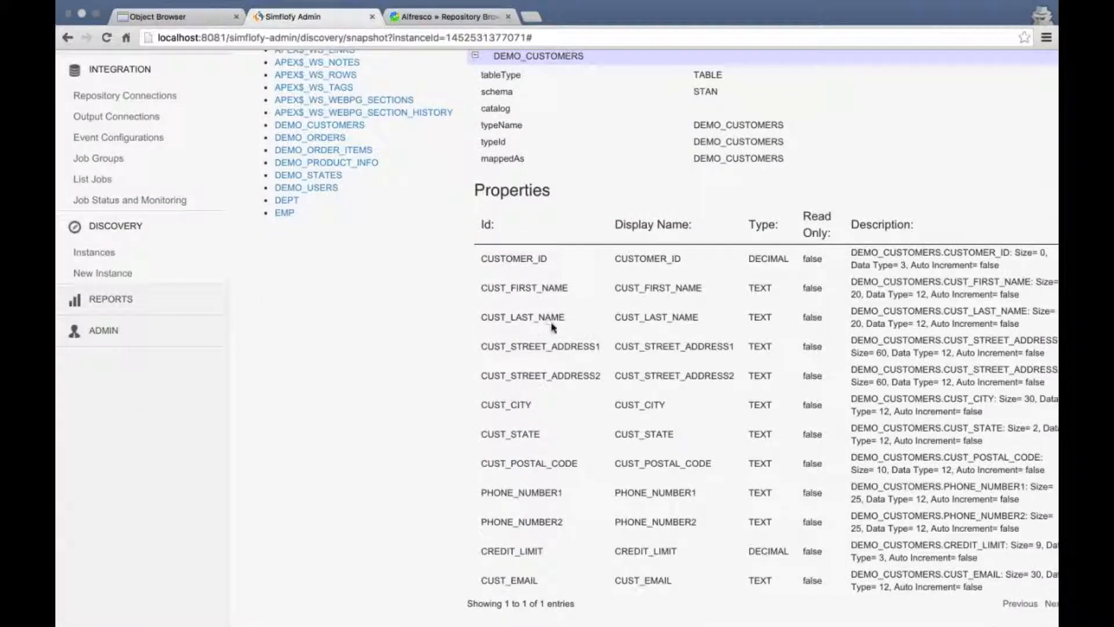
scroll(794, 332, "down", 1)
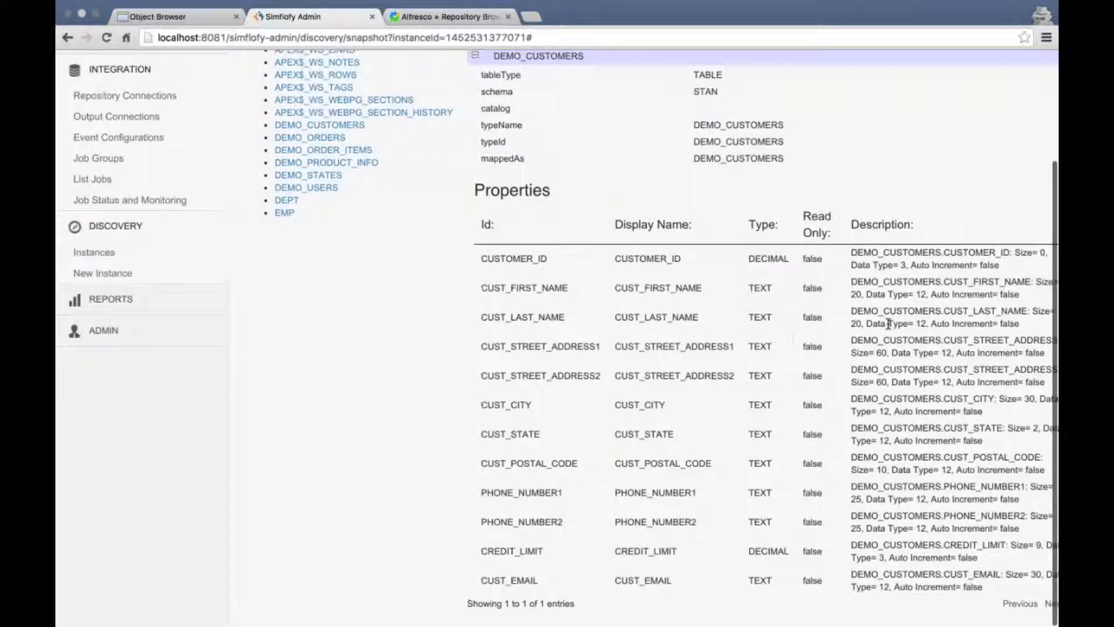
scroll(879, 325, "up", 5)
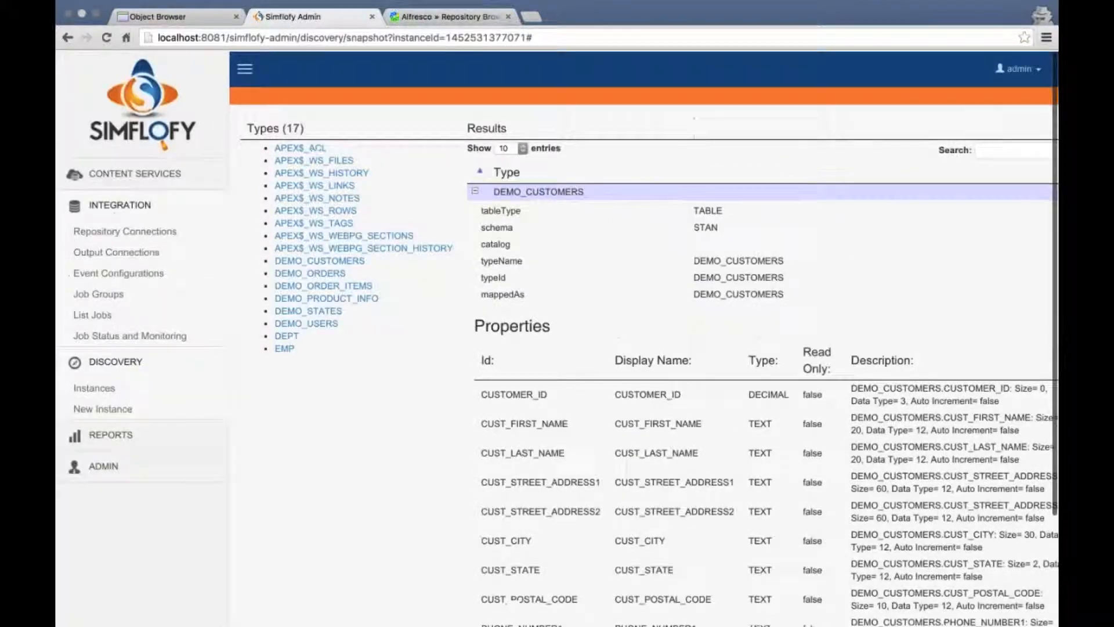
left_click(98, 390)
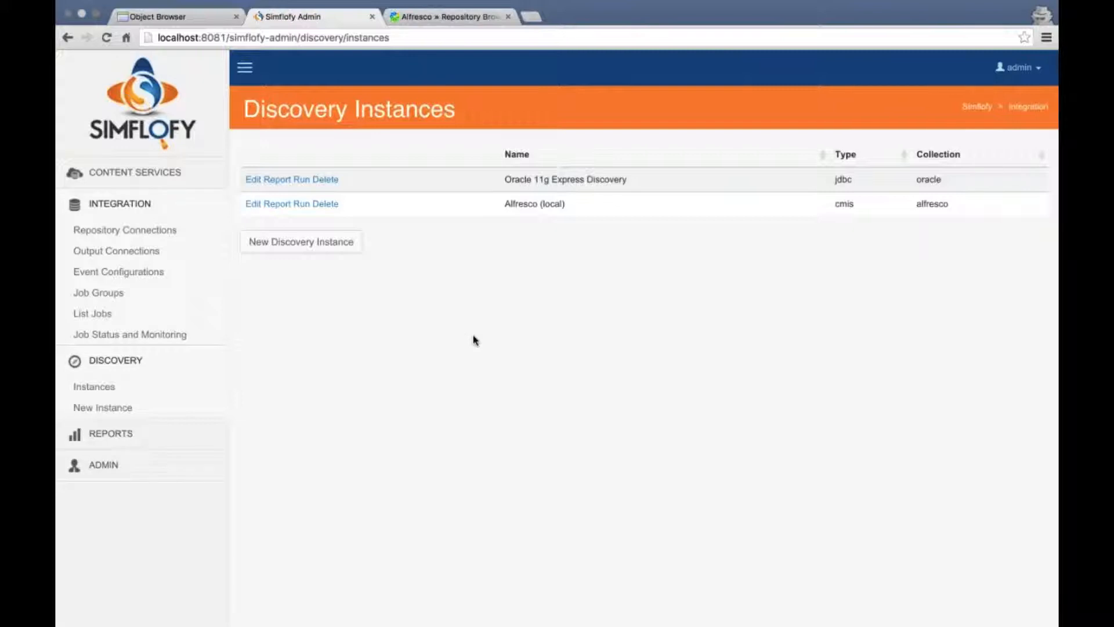
Run discovery on Alfresco (local) and browse its 50 discovered types
left_click(302, 204)
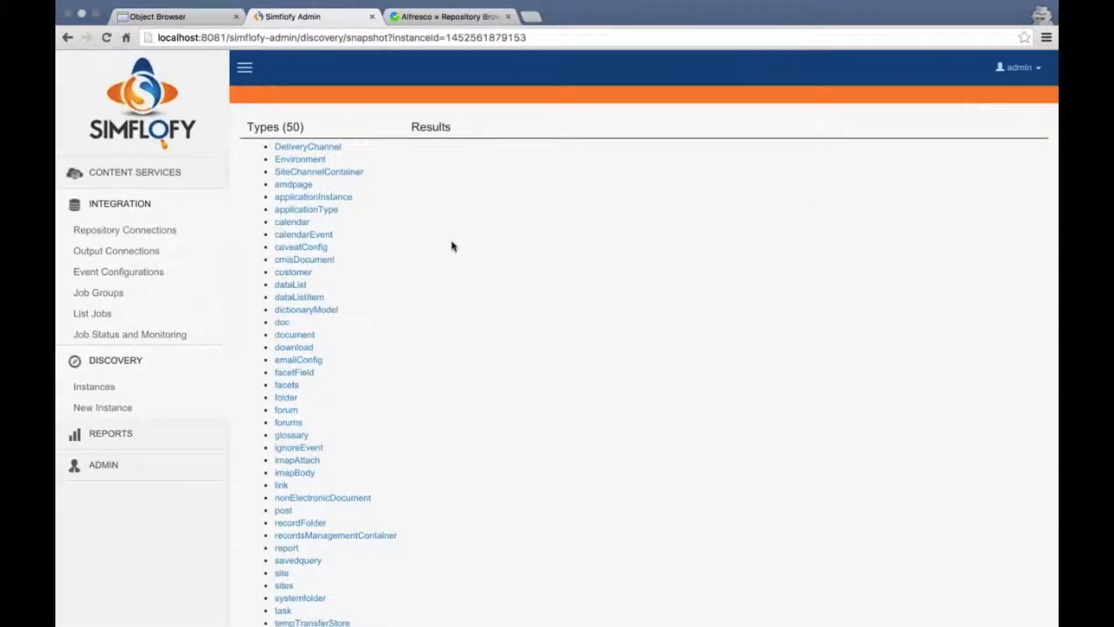
scroll(452, 242, "down", 5)
scroll(454, 243, "down", 2)
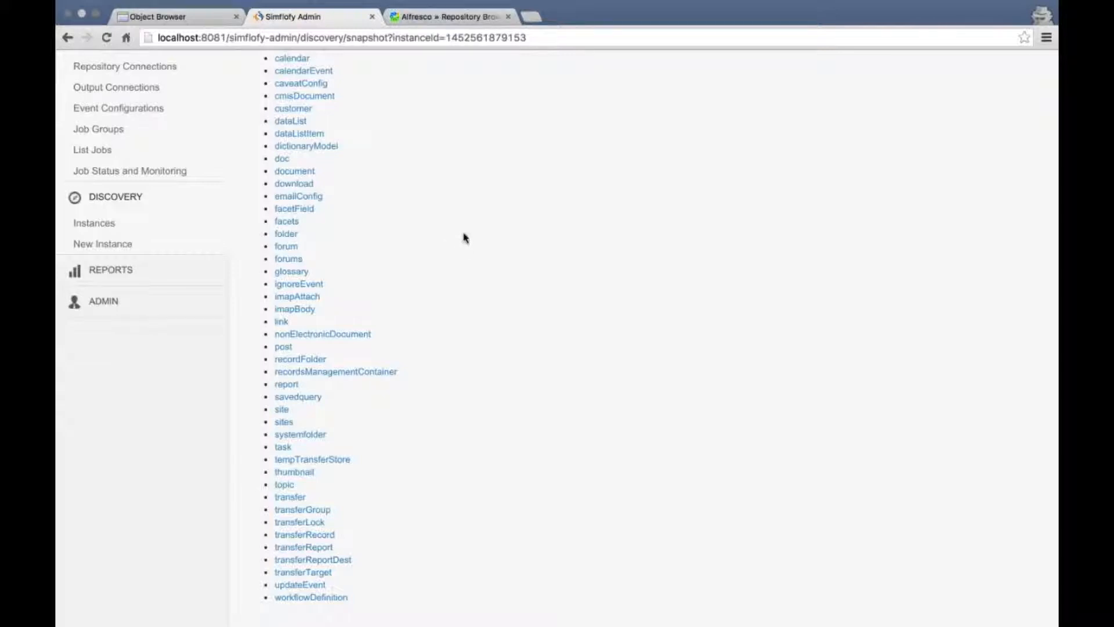
scroll(463, 235, "down", 2)
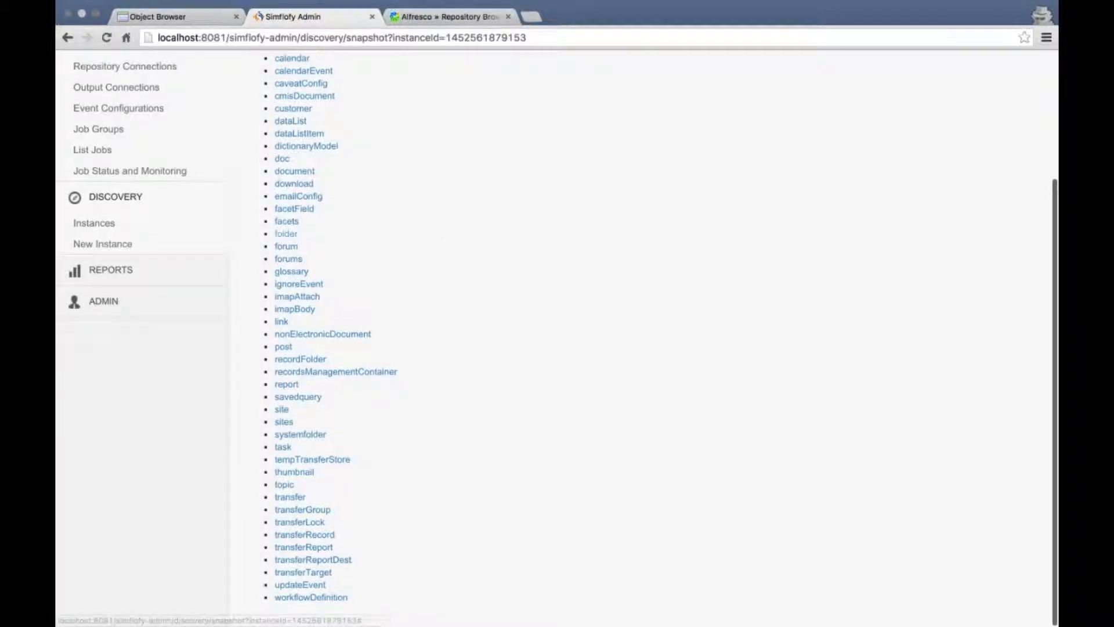
scroll(392, 179, "up", 3)
scroll(393, 178, "up", 2)
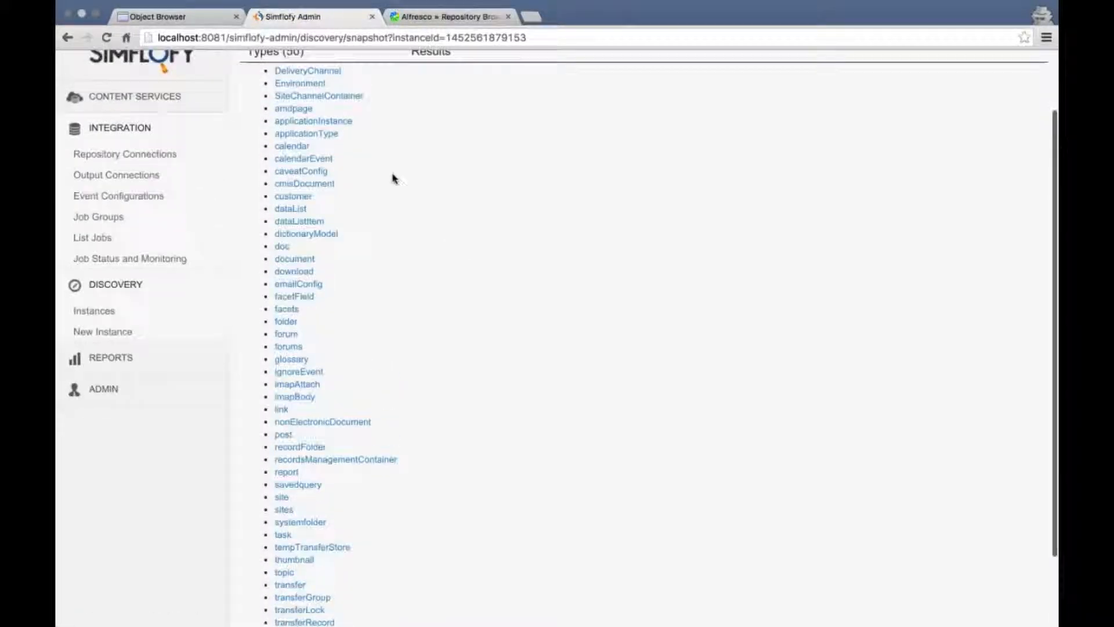
scroll(417, 174, "down", 3)
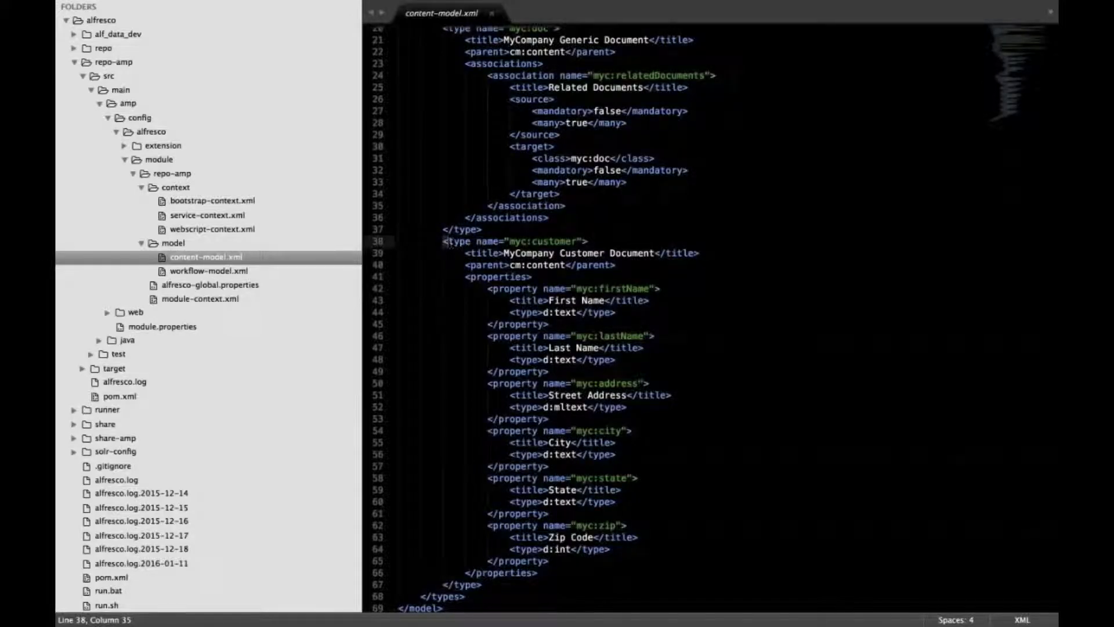
Check the myc:customer type definition in content-model.xml
left_click_drag(443, 242, 598, 242)
left_click(644, 235)
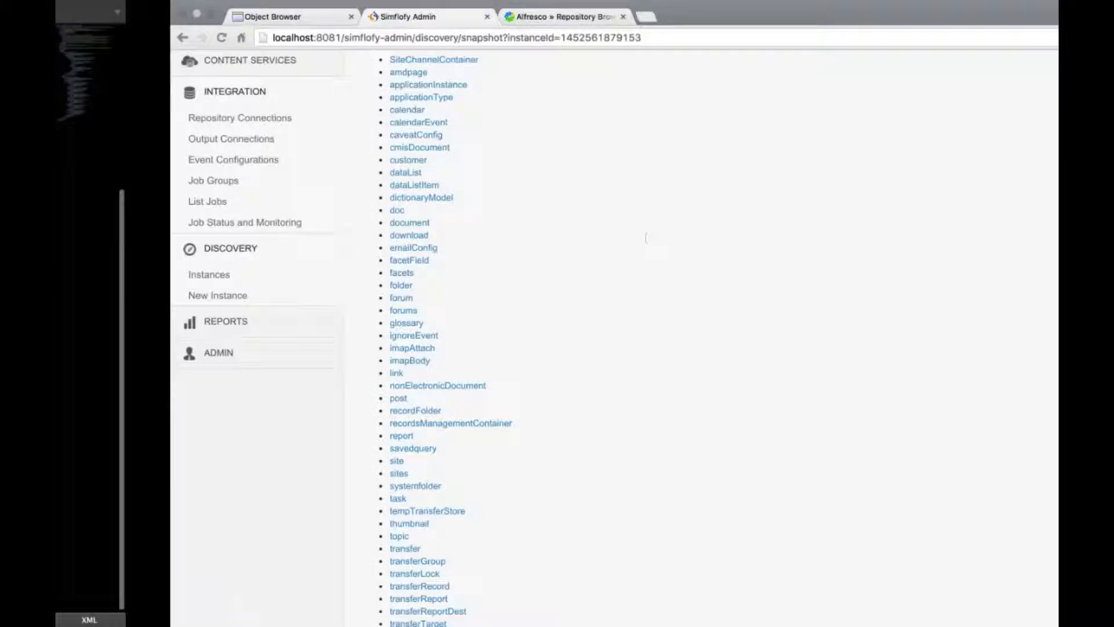
scroll(609, 231, "up", 3)
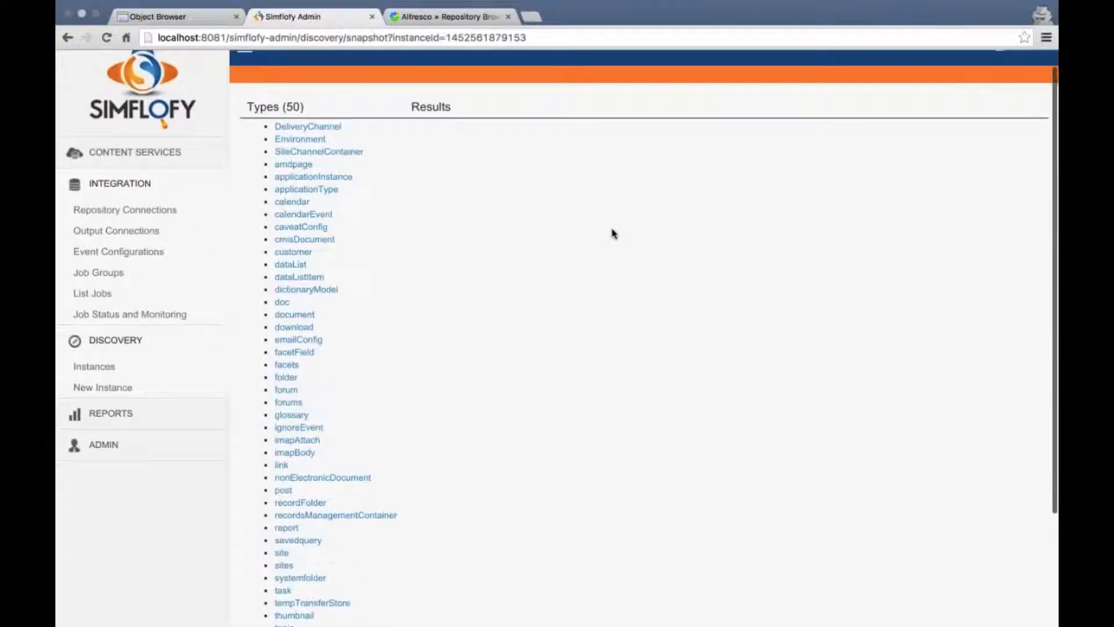
Review the customer type's properties, such as myc:firstName, myc:address, myc:city and myc:zip (INTEGER)
left_click(293, 252)
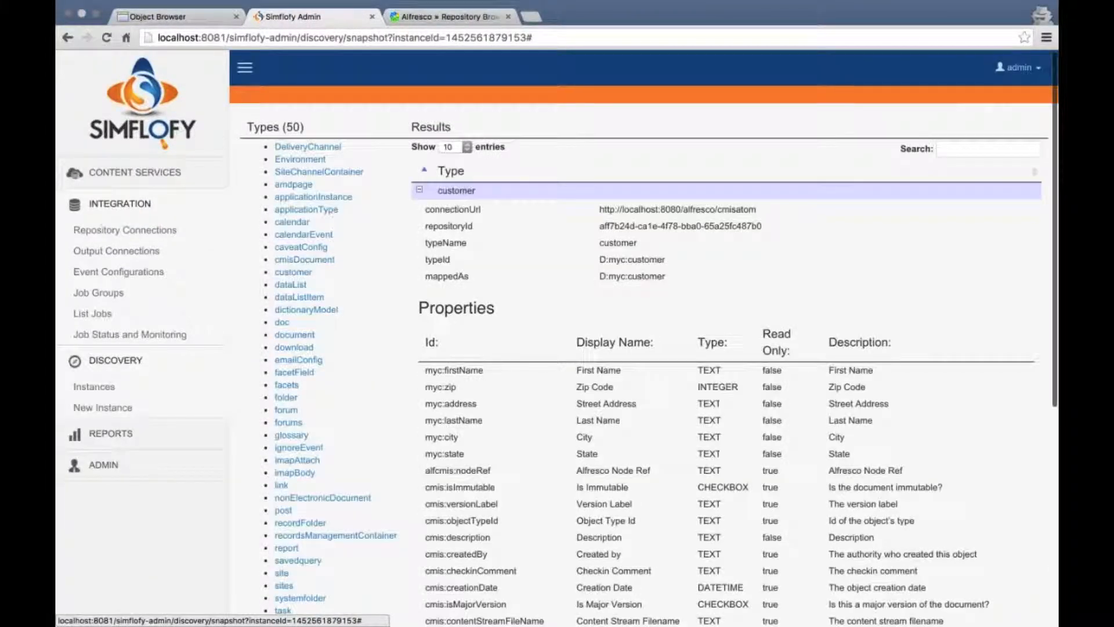
scroll(518, 283, "down", 5)
scroll(518, 282, "down", 1)
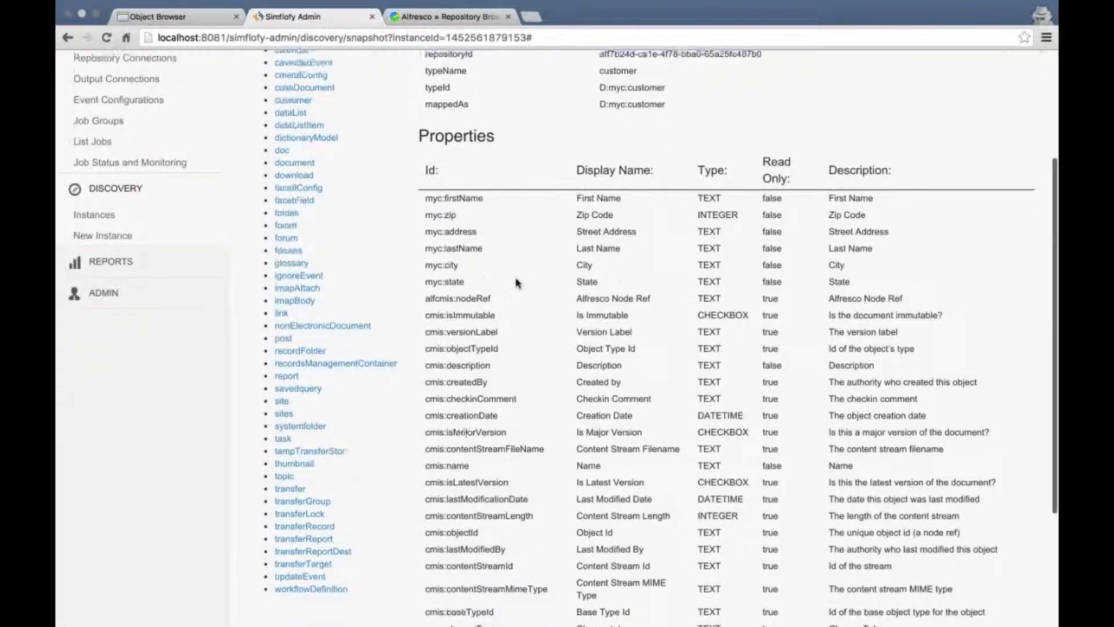
left_click_drag(417, 190, 869, 275)
left_click(868, 274)
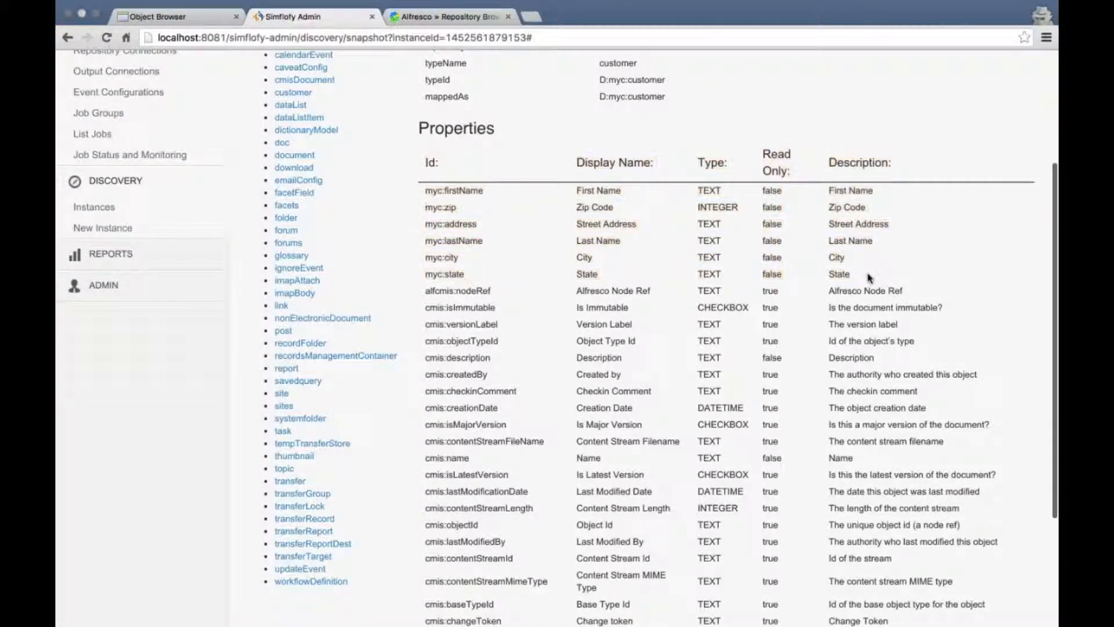
scroll(523, 296, "down", 3)
scroll(510, 278, "down", 1)
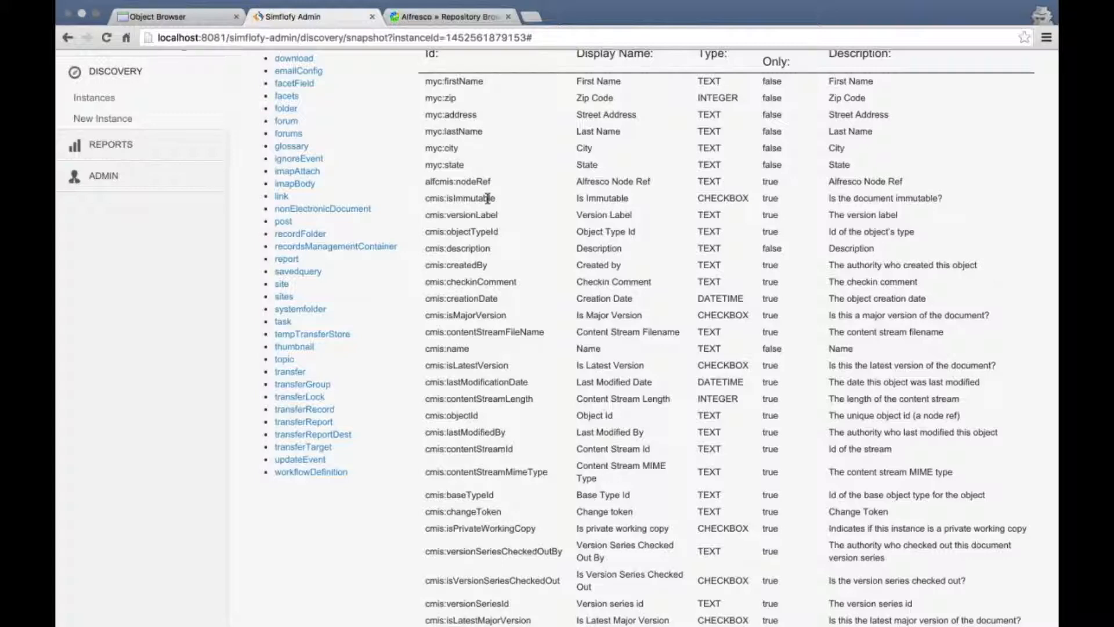
scroll(427, 211, "down", 2)
scroll(427, 210, "up", 3)
scroll(427, 210, "up", 4)
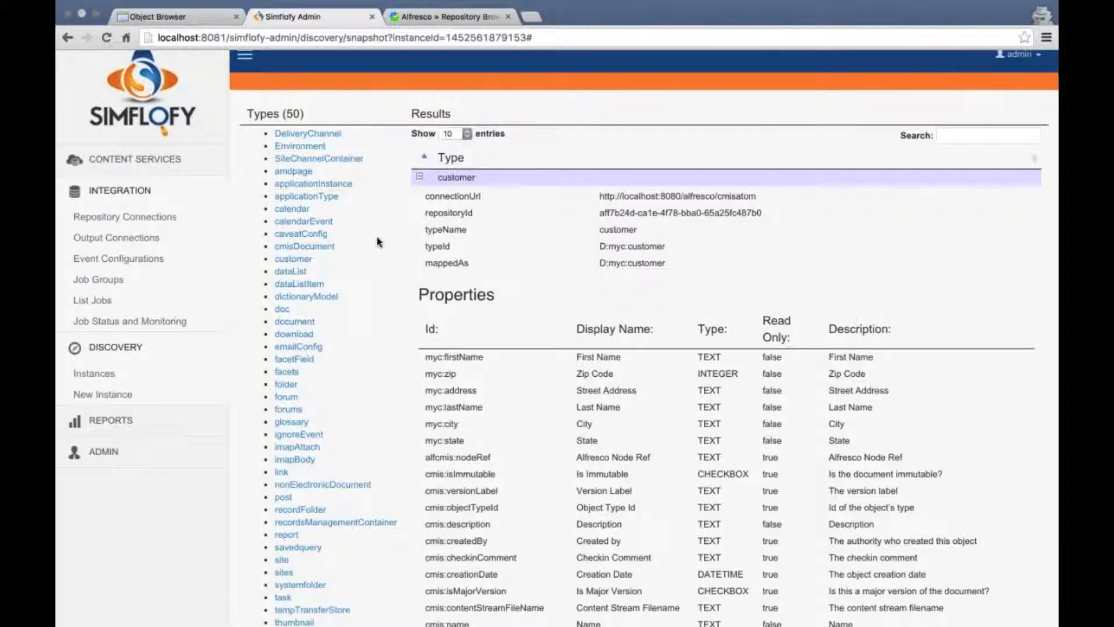
scroll(369, 244, "down", 1)
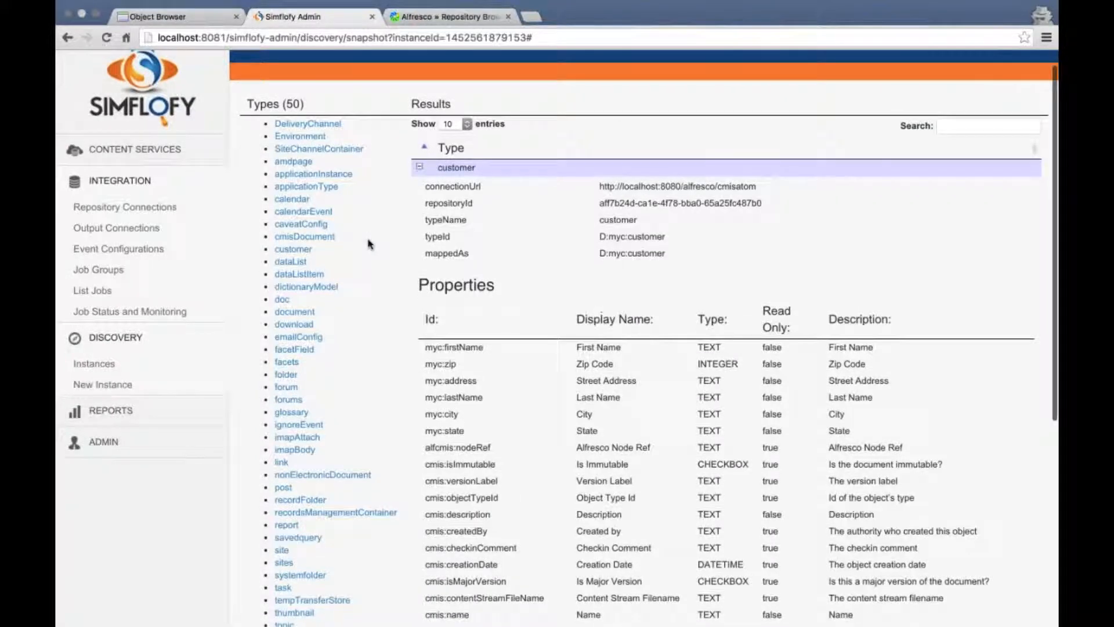
scroll(232, 290, "down", 3)
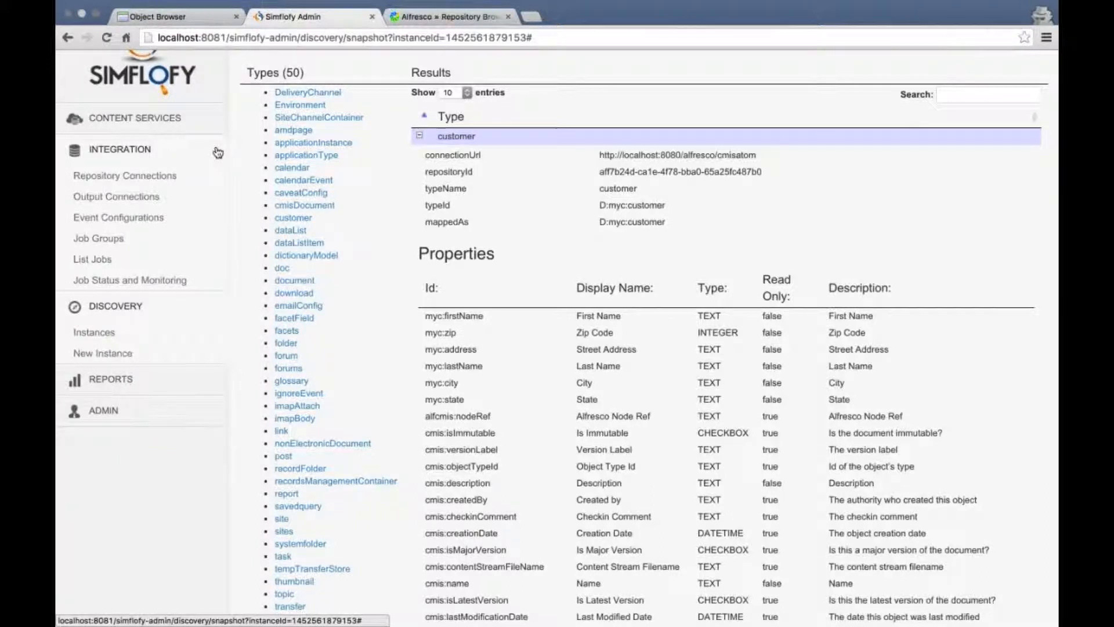
Edit the Oracle 11g Express repository connection, keeping Default JDBC Processor as its processor class
left_click(159, 176)
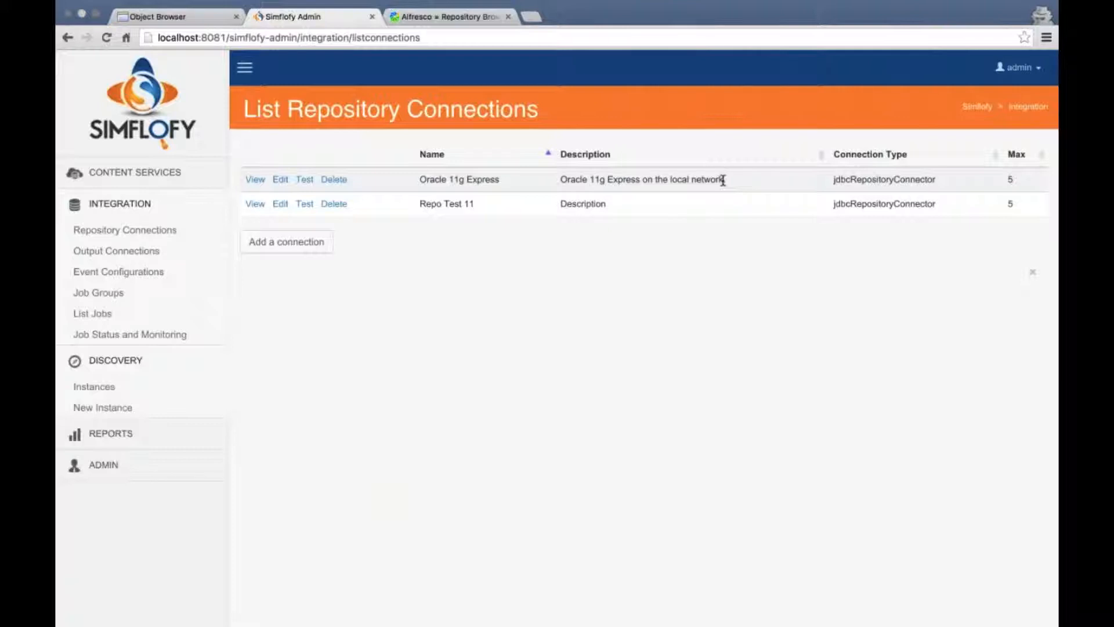
left_click(280, 179)
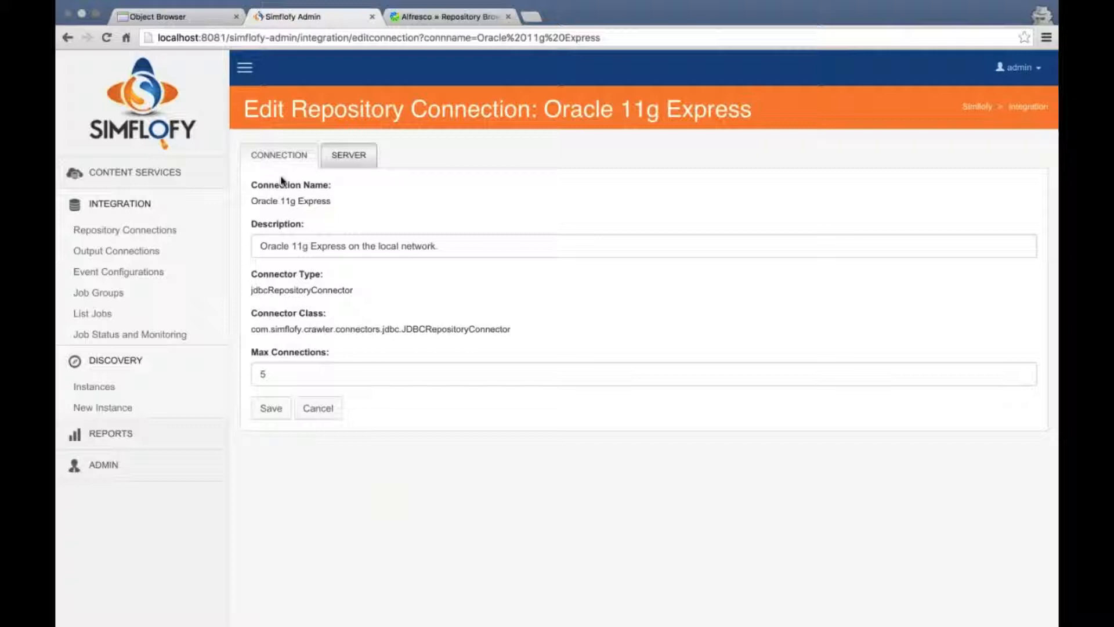
left_click(346, 155)
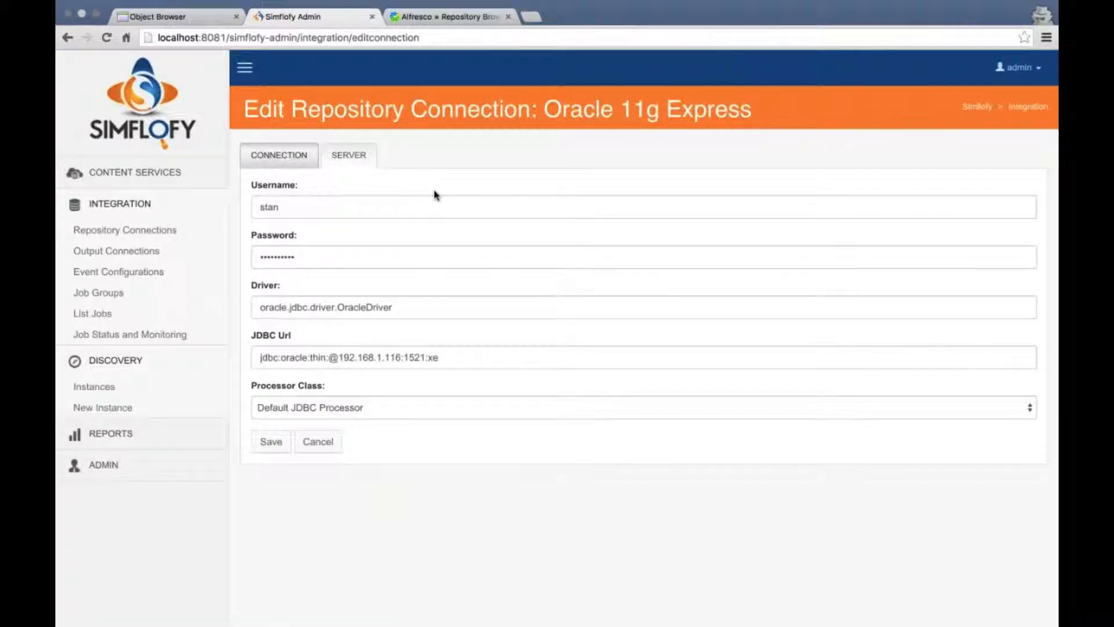
left_click(345, 408)
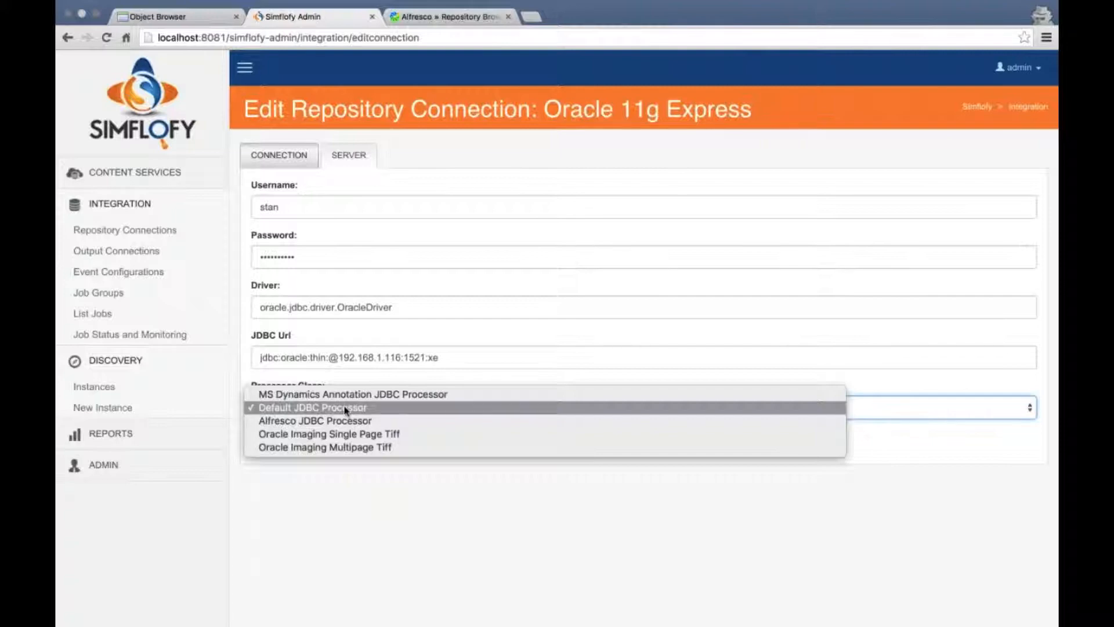
left_click(345, 409)
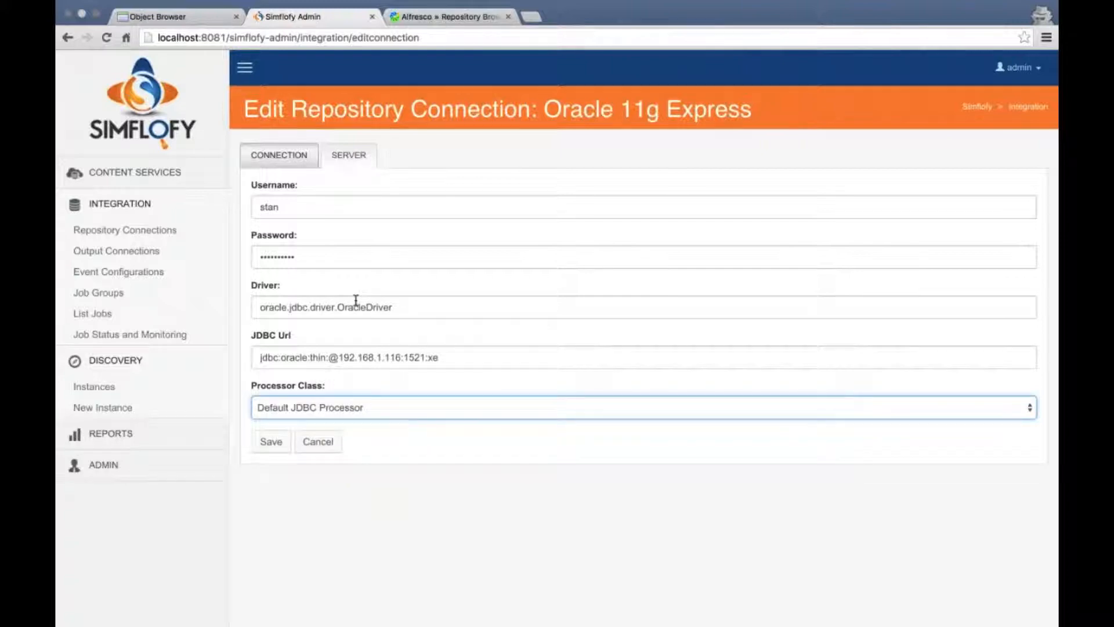
Save the Oracle 11g Express connection and confirm the test reports 'Connection working'
left_click(349, 155)
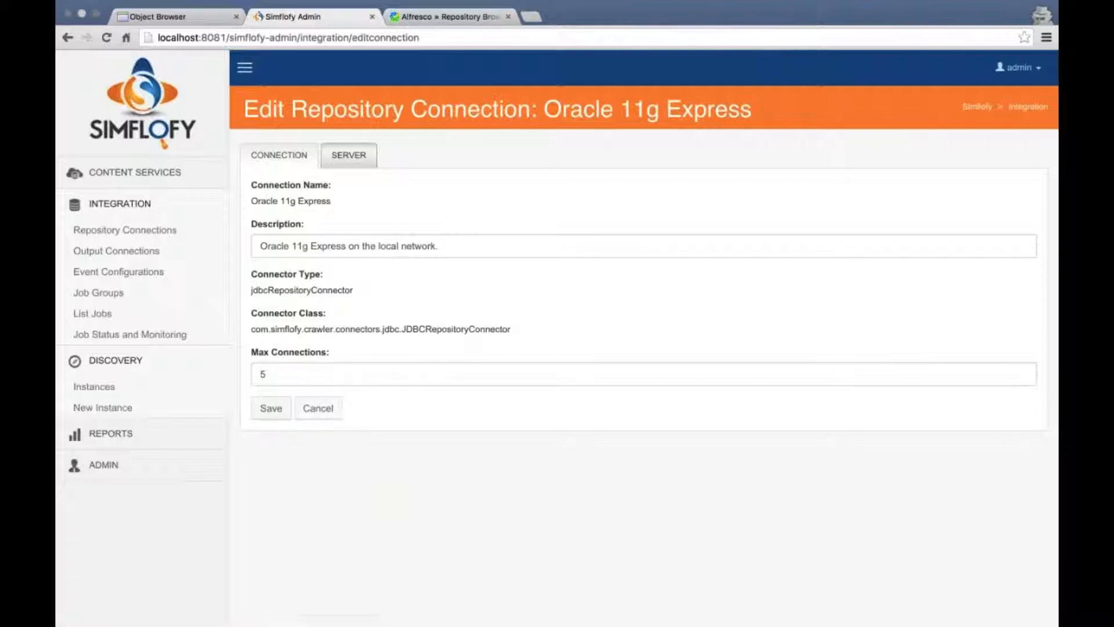
left_click(271, 409)
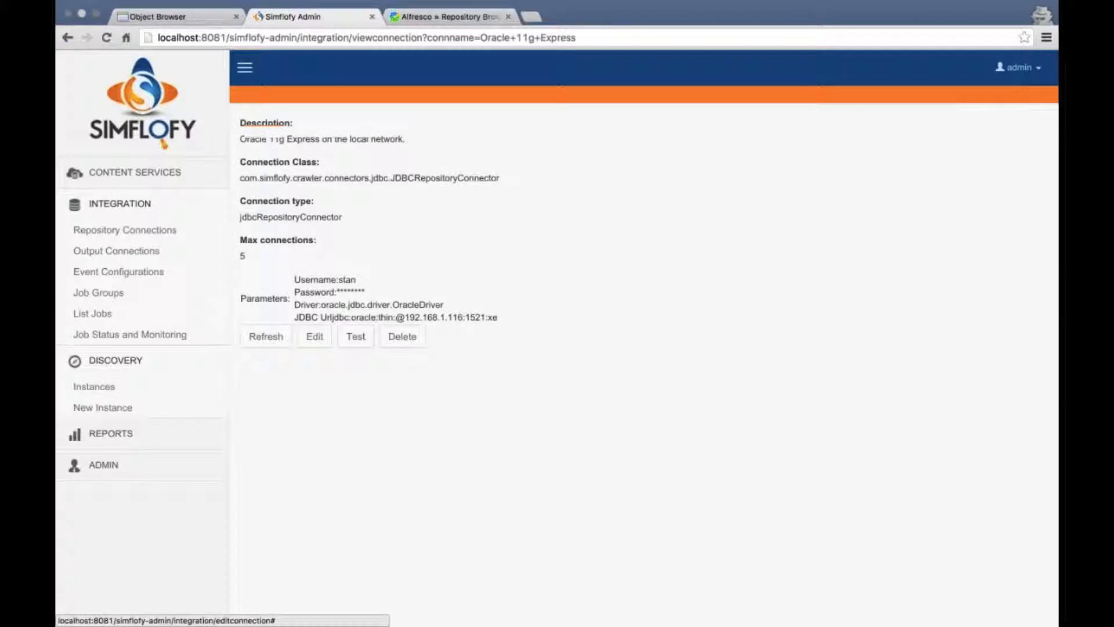
left_click(356, 336)
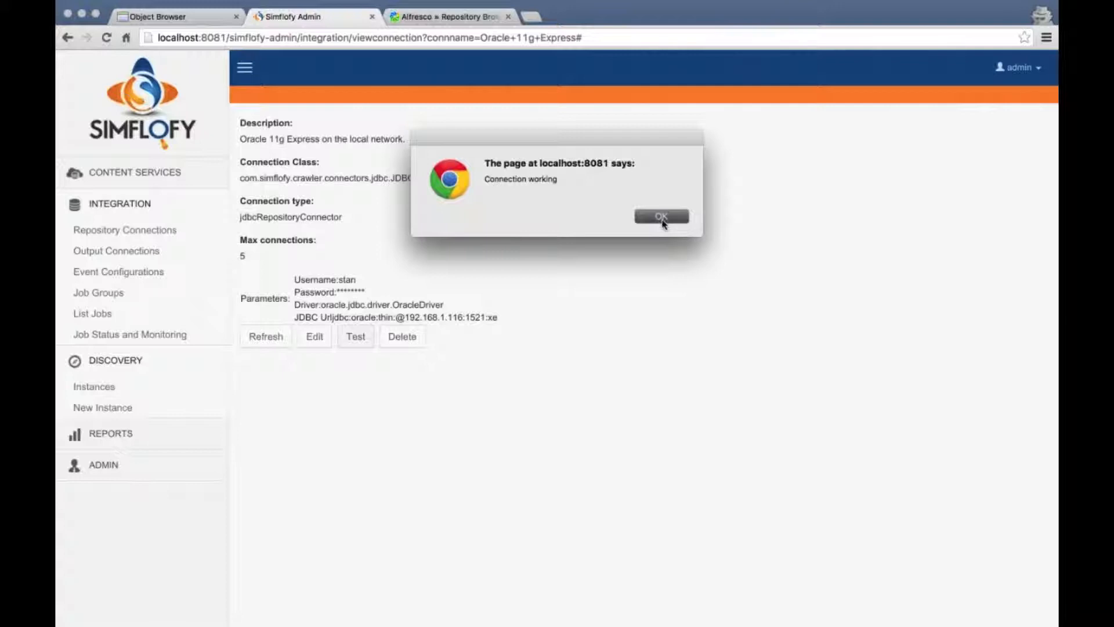
left_click(662, 217)
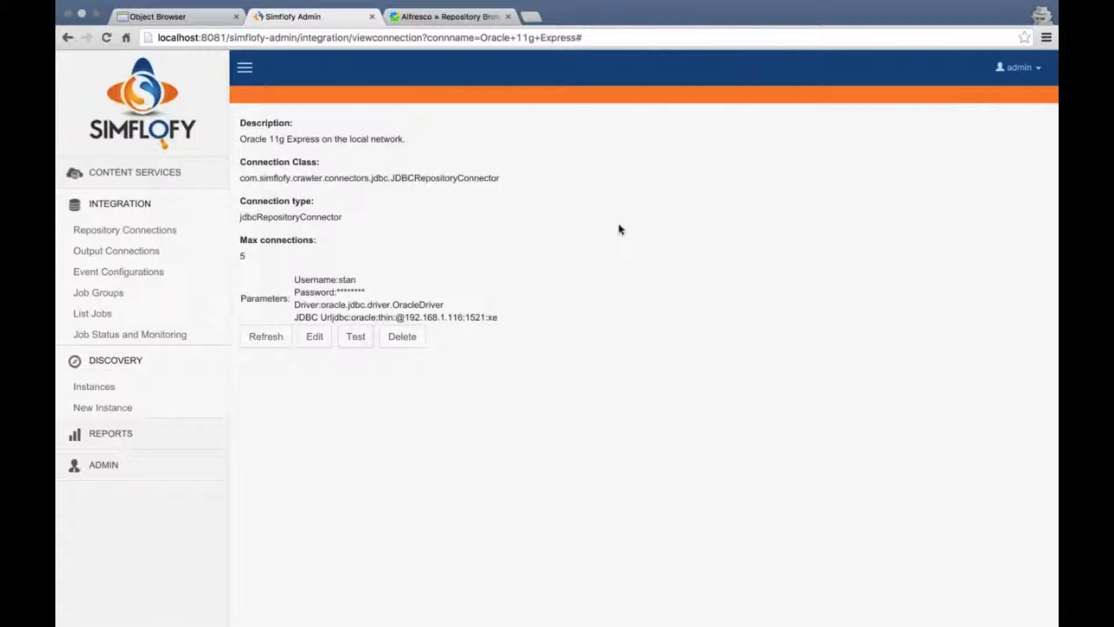
Review the Alfresco (local) output's CMIS URL and its Simflofy output folder path
left_click(144, 251)
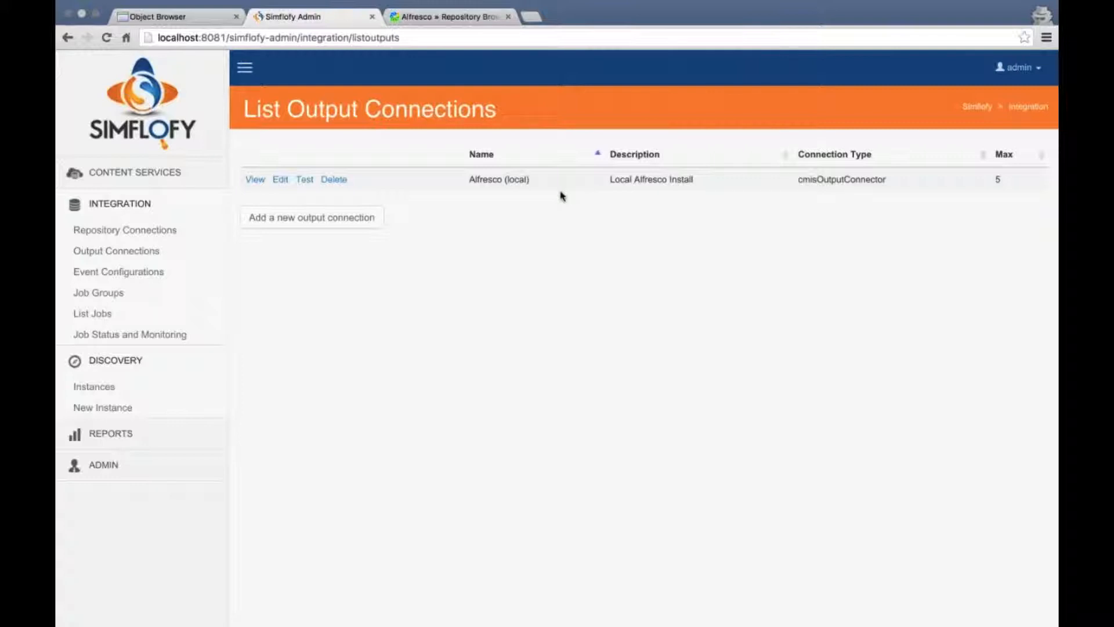
left_click(281, 180)
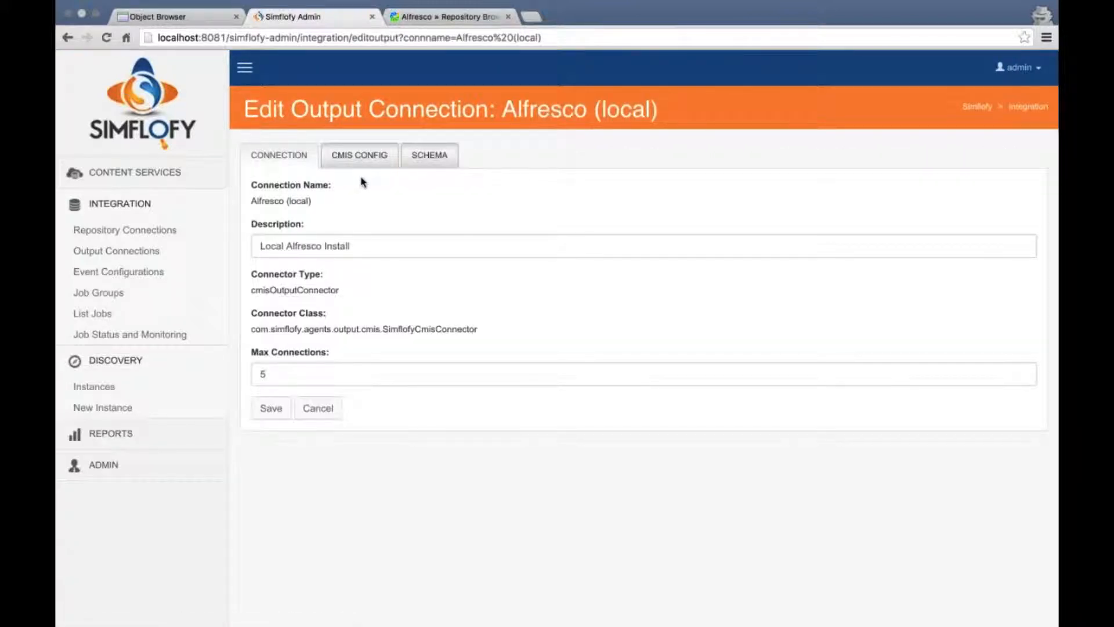
left_click(360, 158)
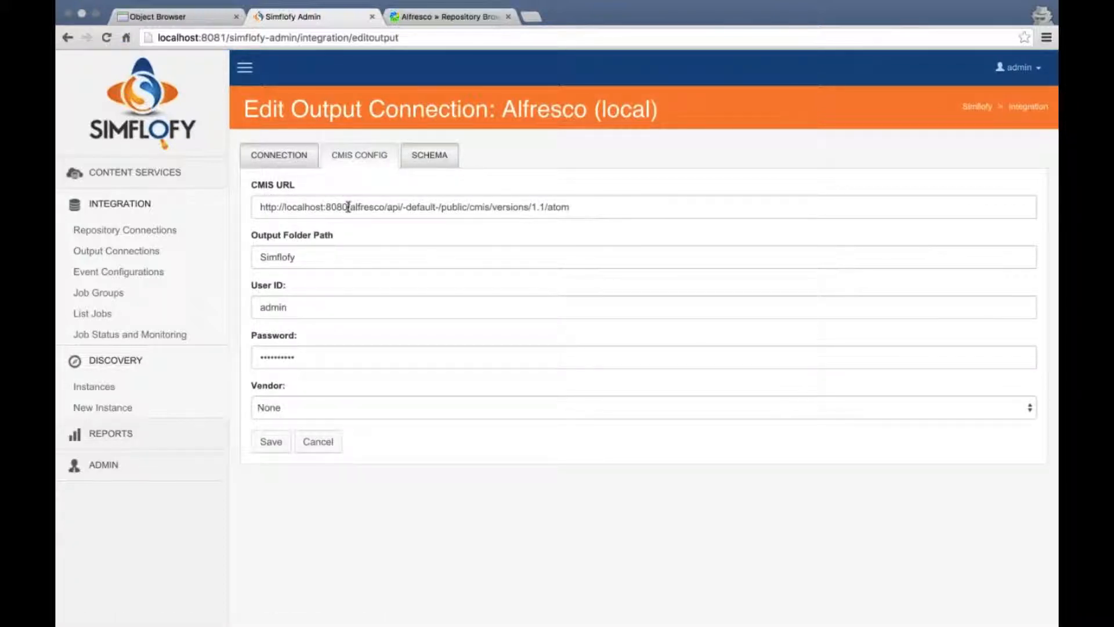
left_click_drag(348, 208, 259, 208)
double_click(592, 206)
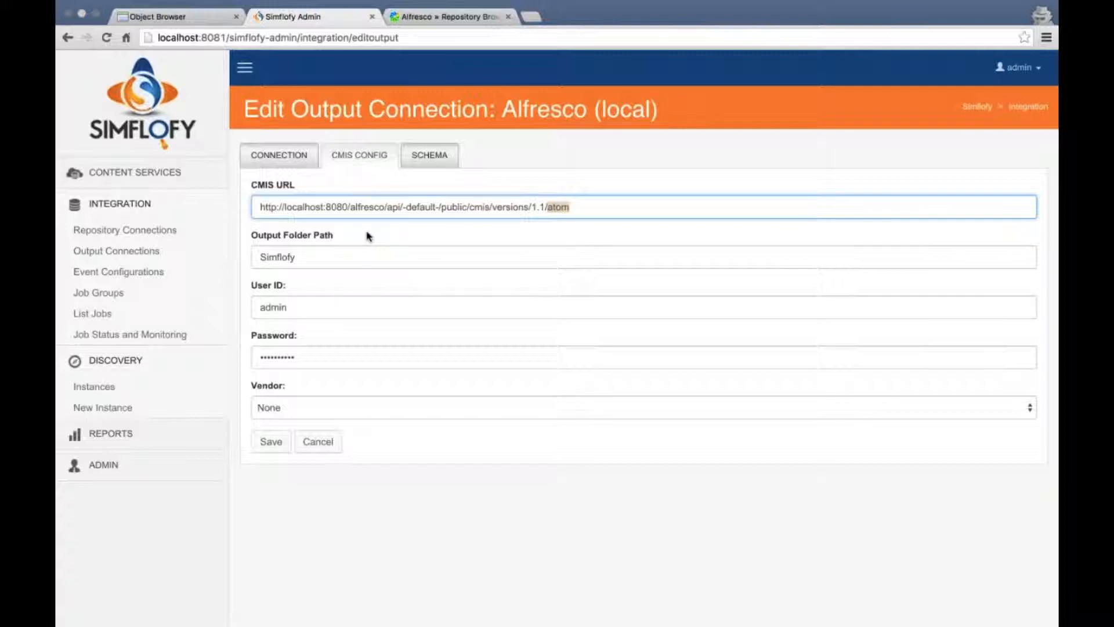
double_click(277, 256)
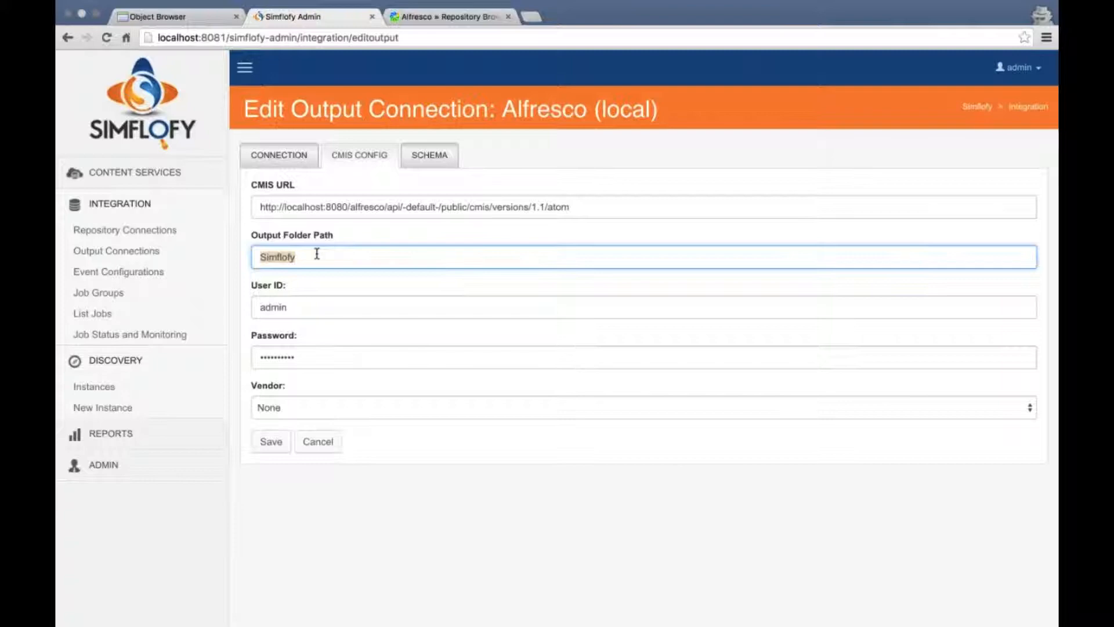
left_click(290, 385)
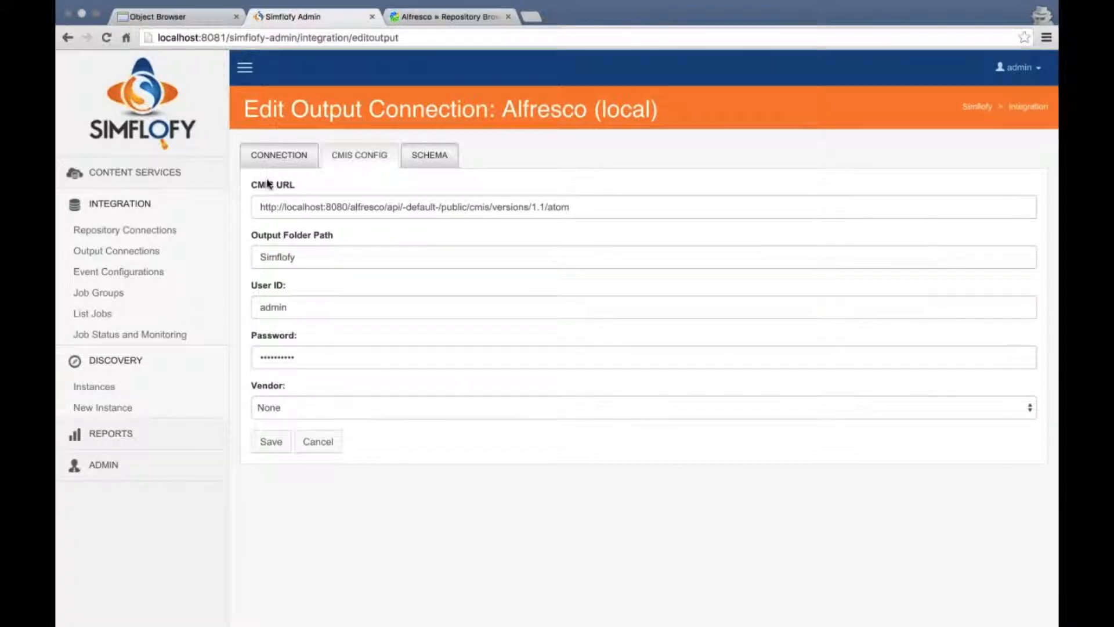
Save the Alfresco (local) output connection and confirm the test reports 'Connection working'
left_click(292, 157)
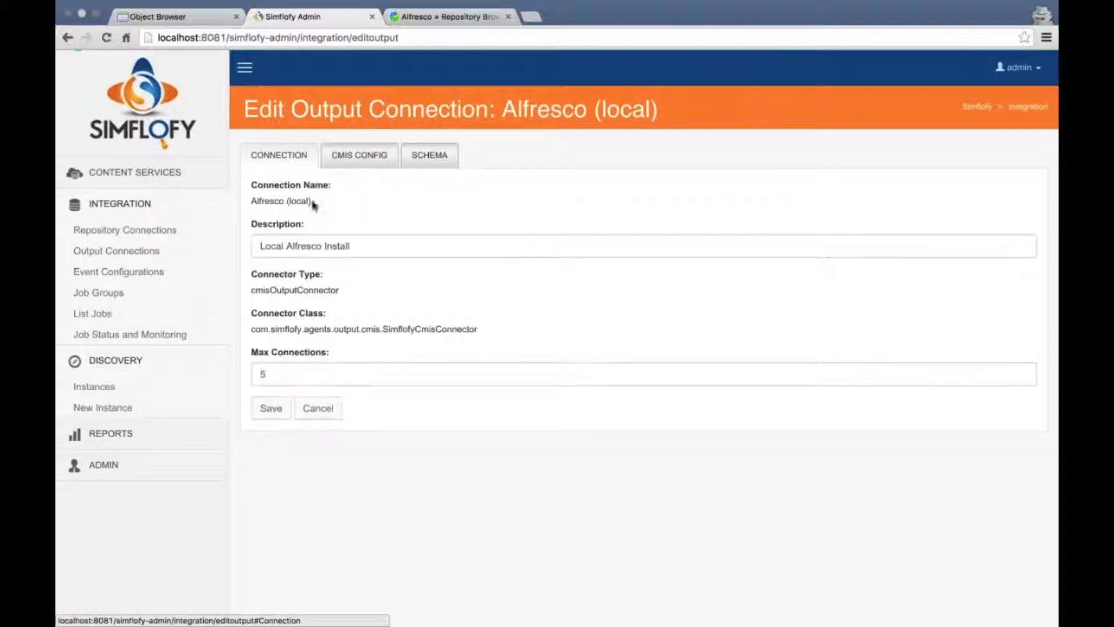
left_click(271, 408)
left_click(356, 573)
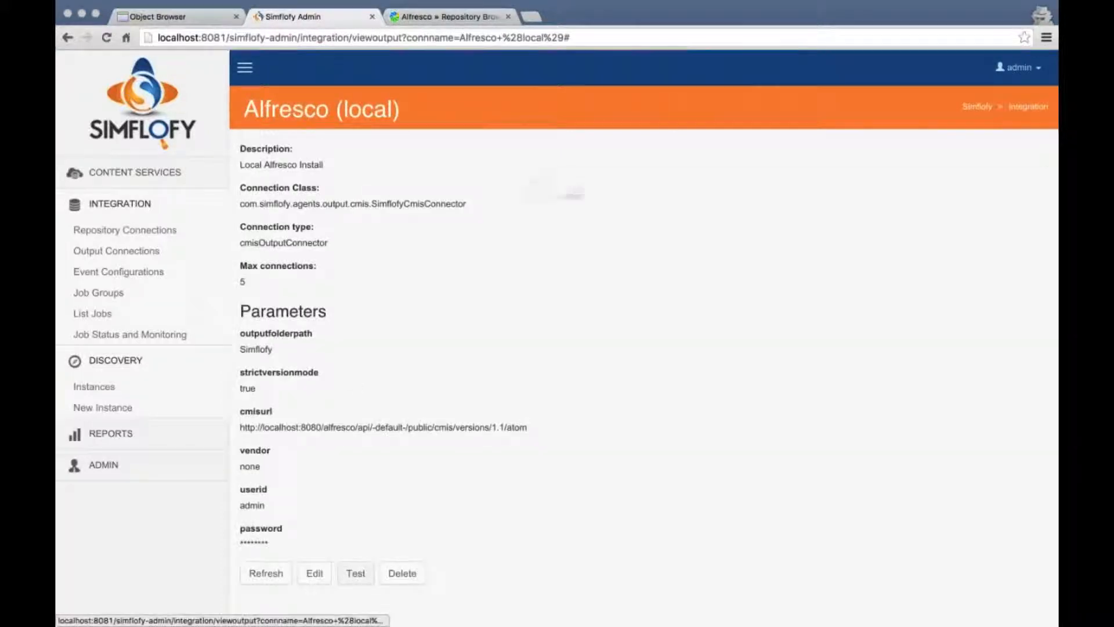
left_click(673, 224)
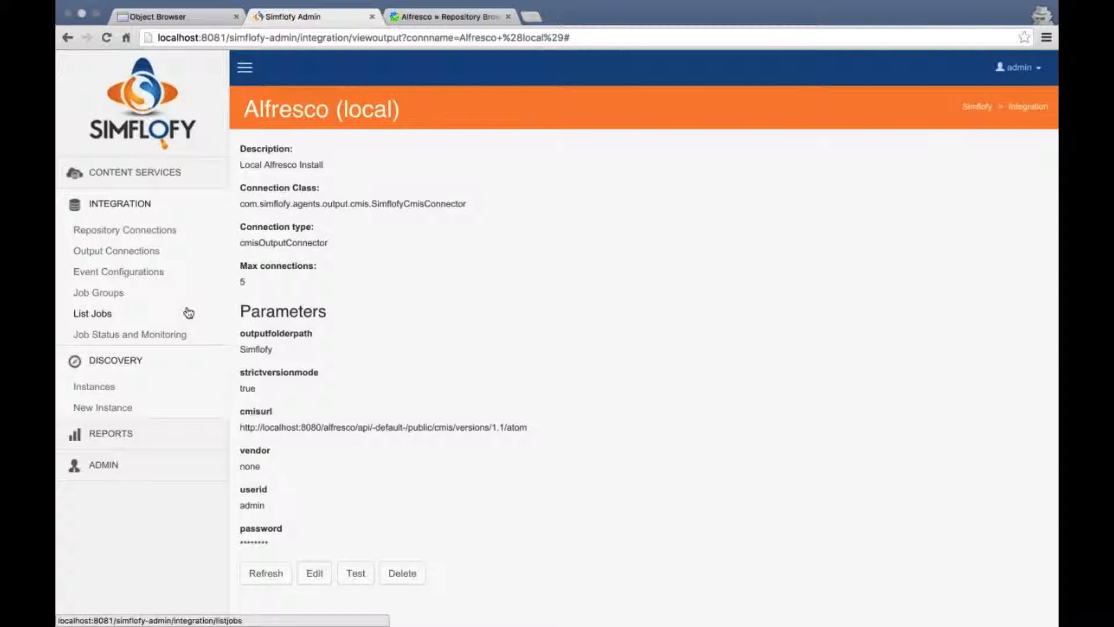
Open the Oracle 11g to Alfresco job and review its auditing, notification, advanced and standard options
left_click(93, 314)
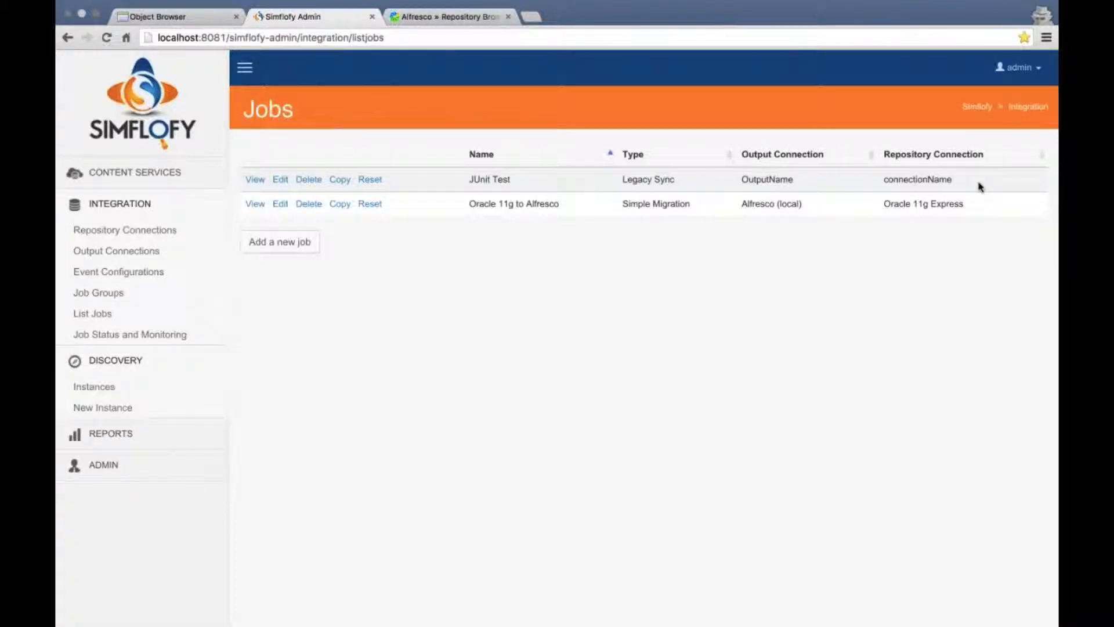
left_click(280, 203)
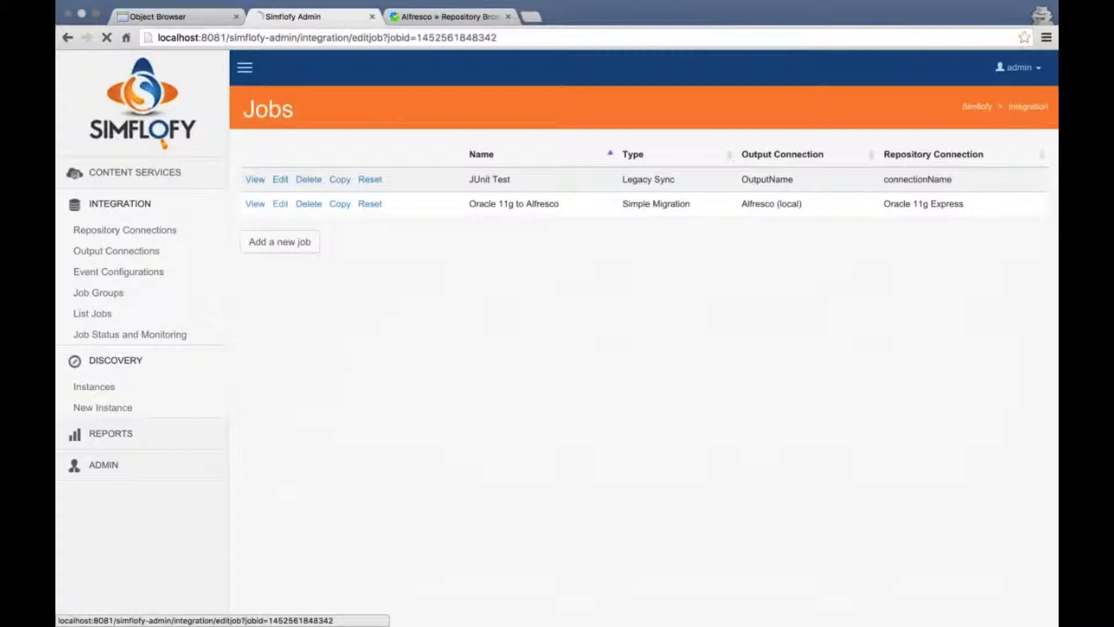
scroll(503, 229, "down", 1)
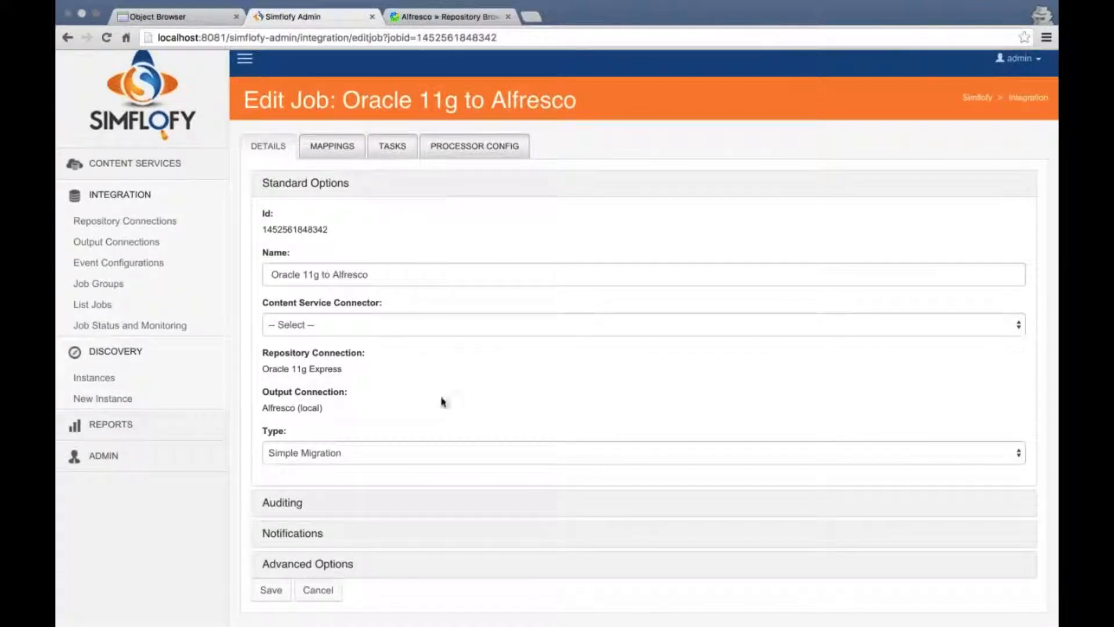
left_click(282, 503)
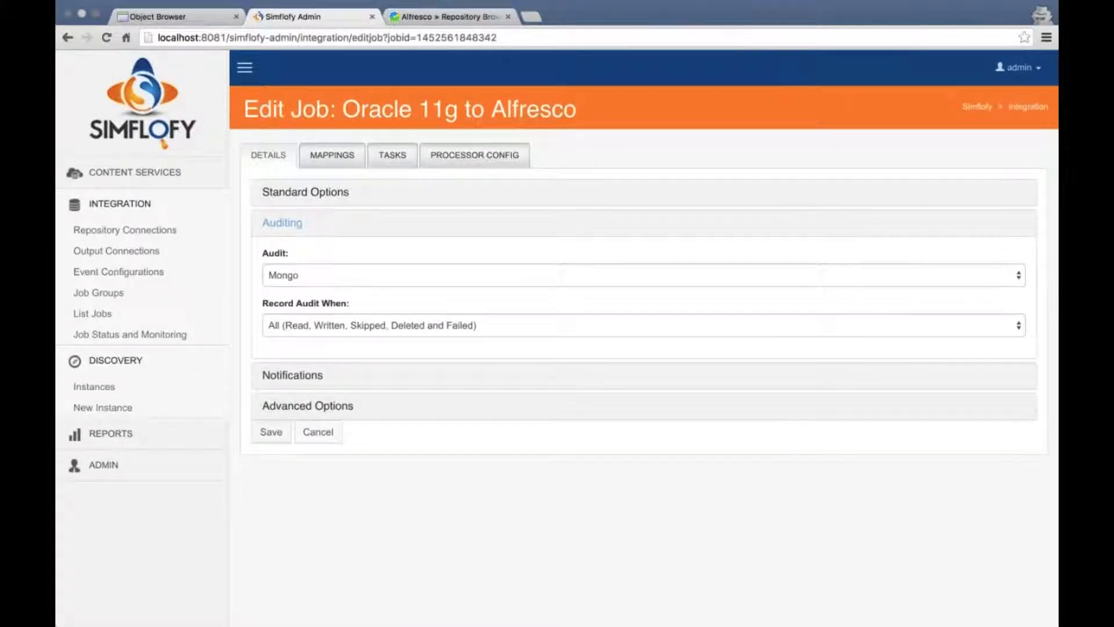
left_click(303, 381)
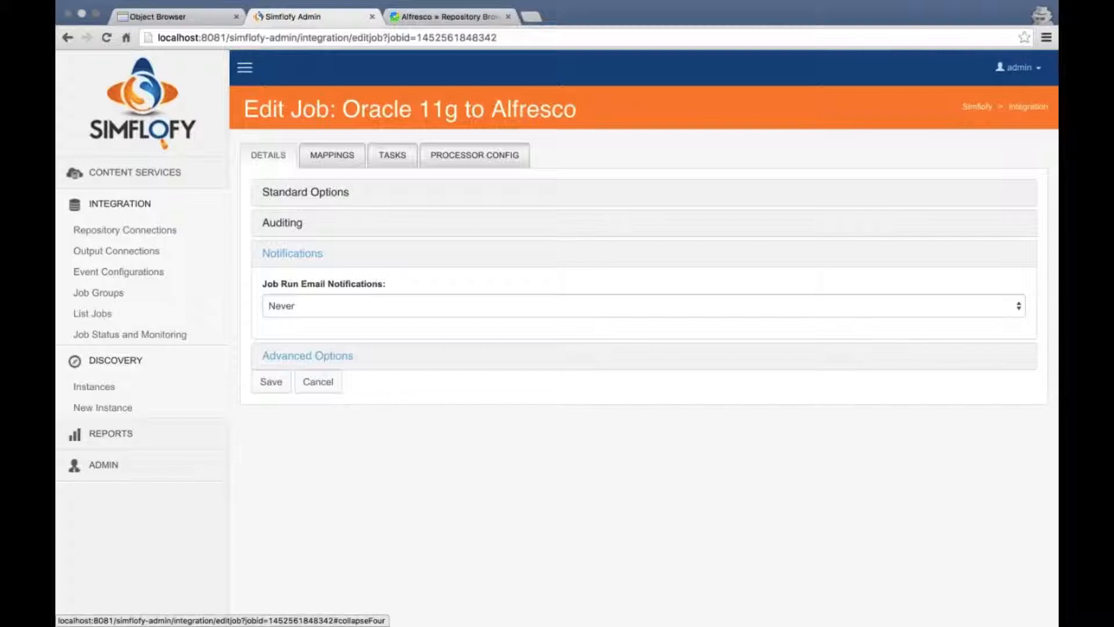
left_click(393, 356)
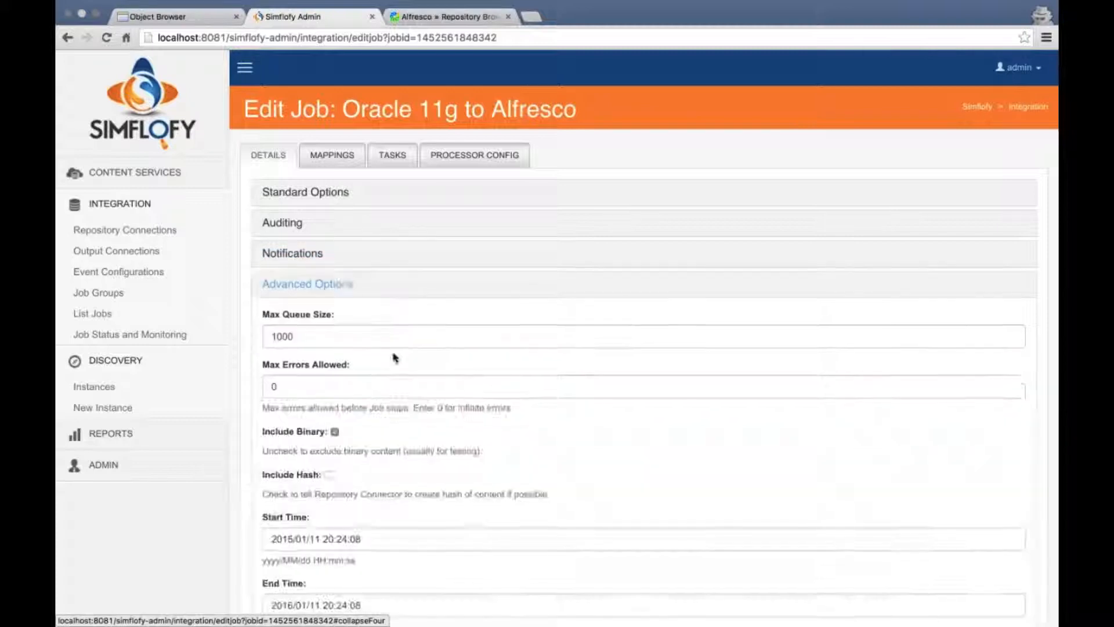
scroll(467, 373, "down", 3)
scroll(418, 261, "down", 1)
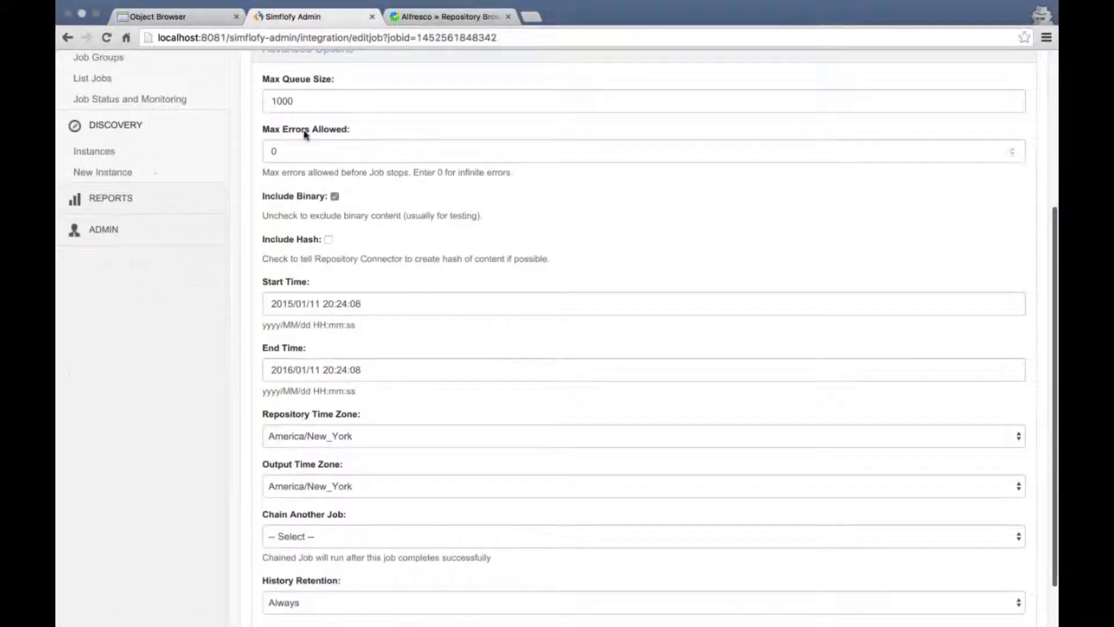
scroll(417, 172, "down", 2)
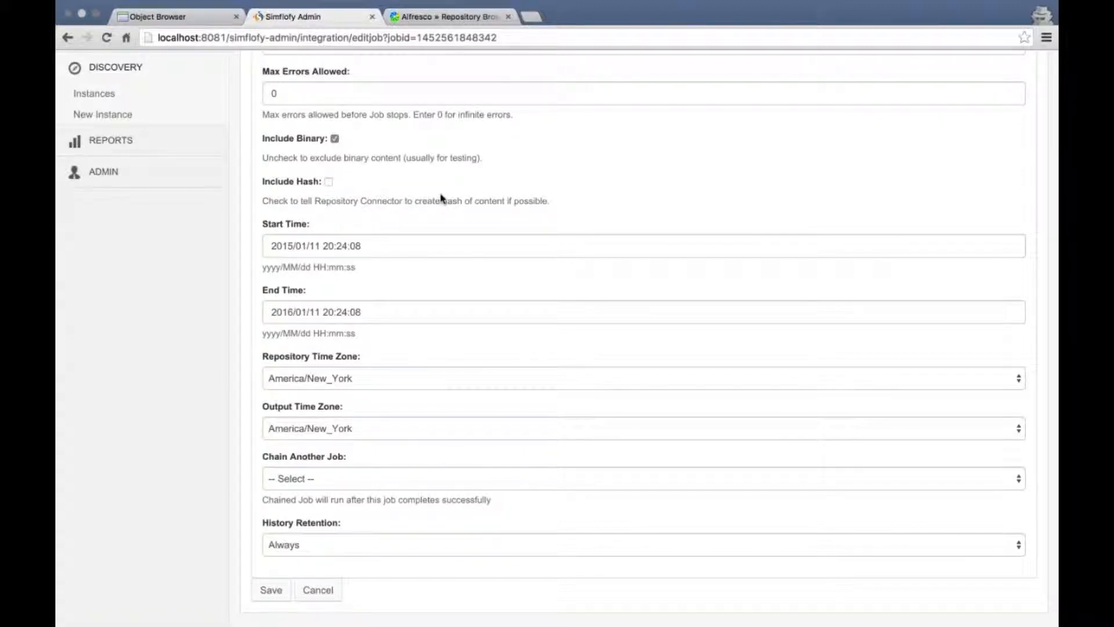
scroll(441, 198, "up", 1)
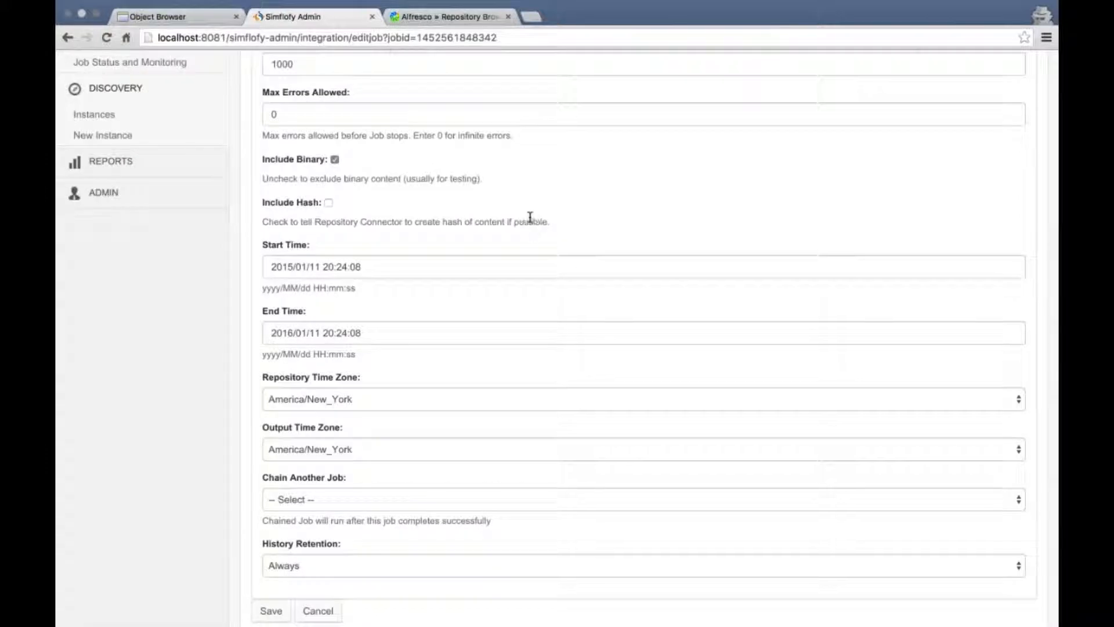
scroll(525, 218, "up", 10)
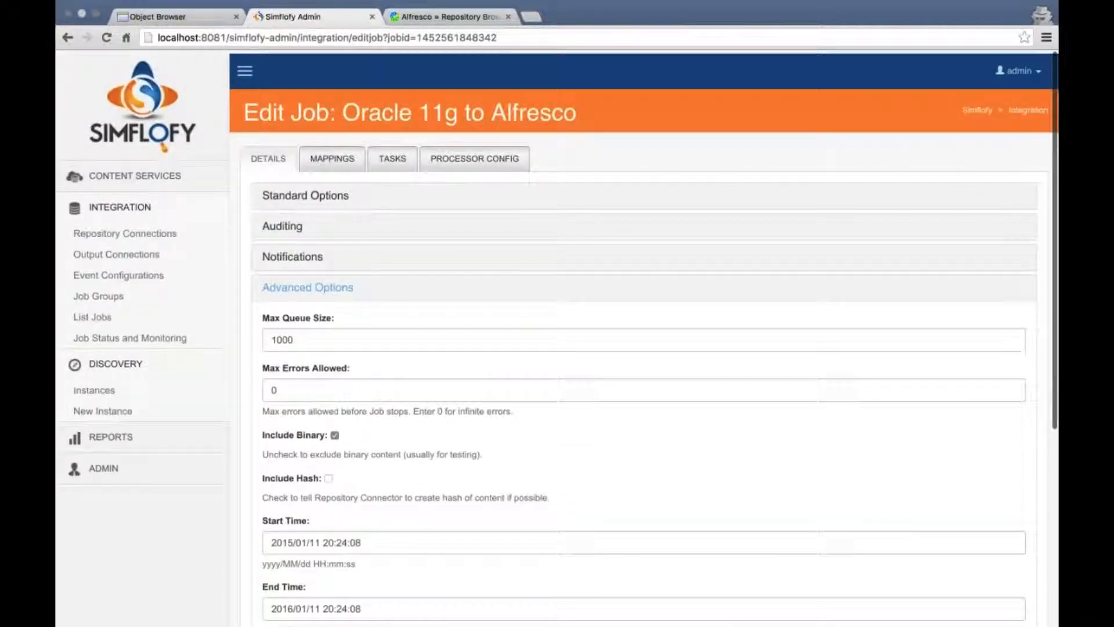
left_click(305, 195)
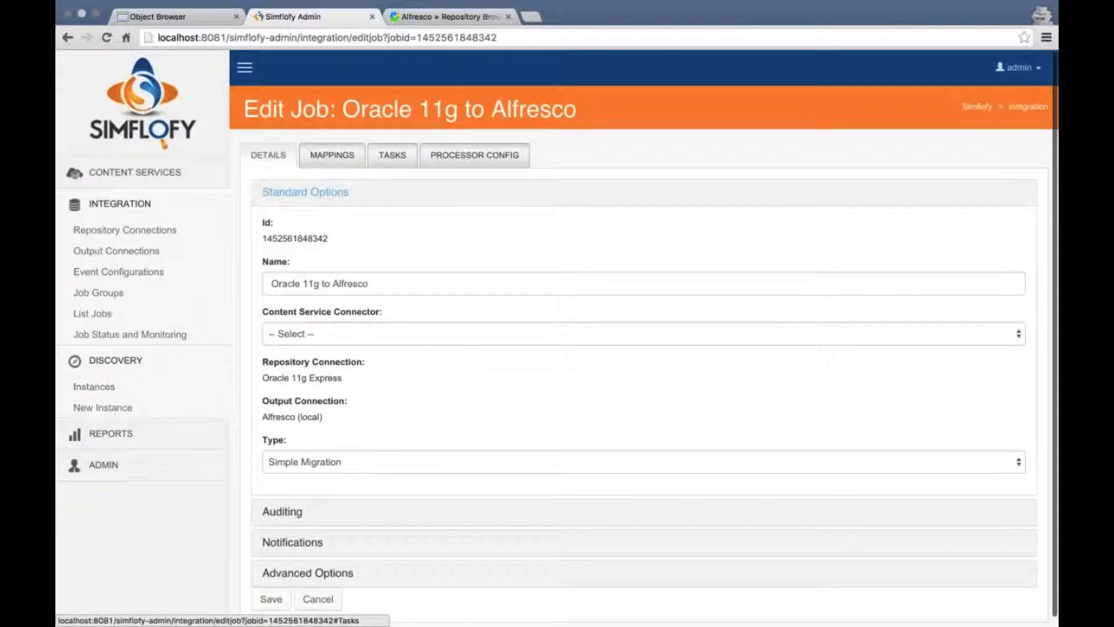
Delete the calculated myc:address mapping, leaving DEMO_CUSTOMERS as the repository table
left_click(331, 158)
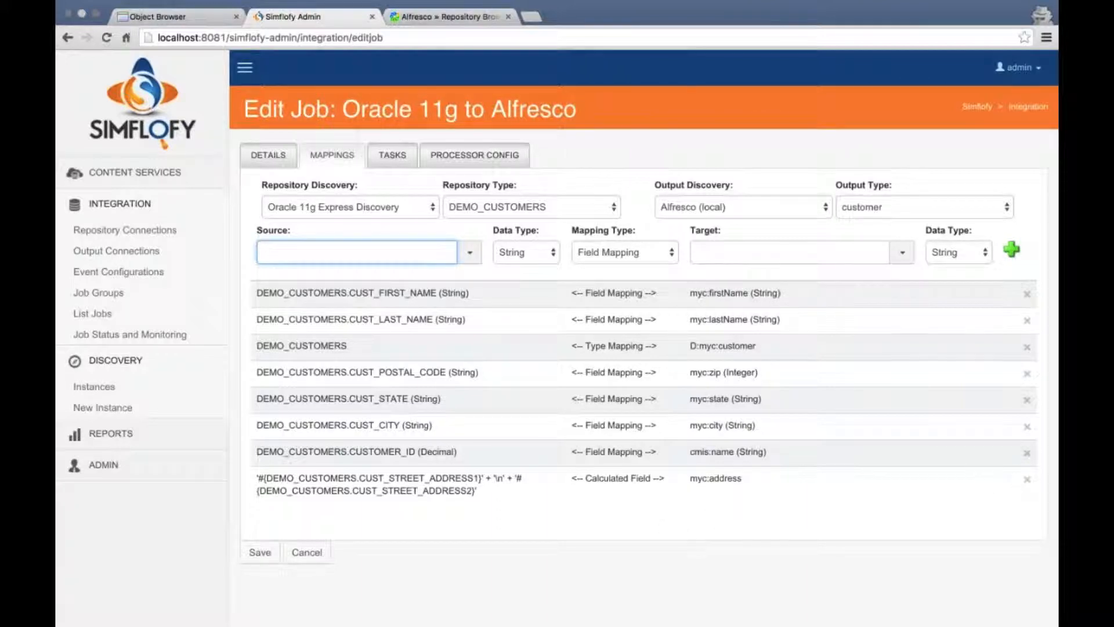
left_click(1027, 481)
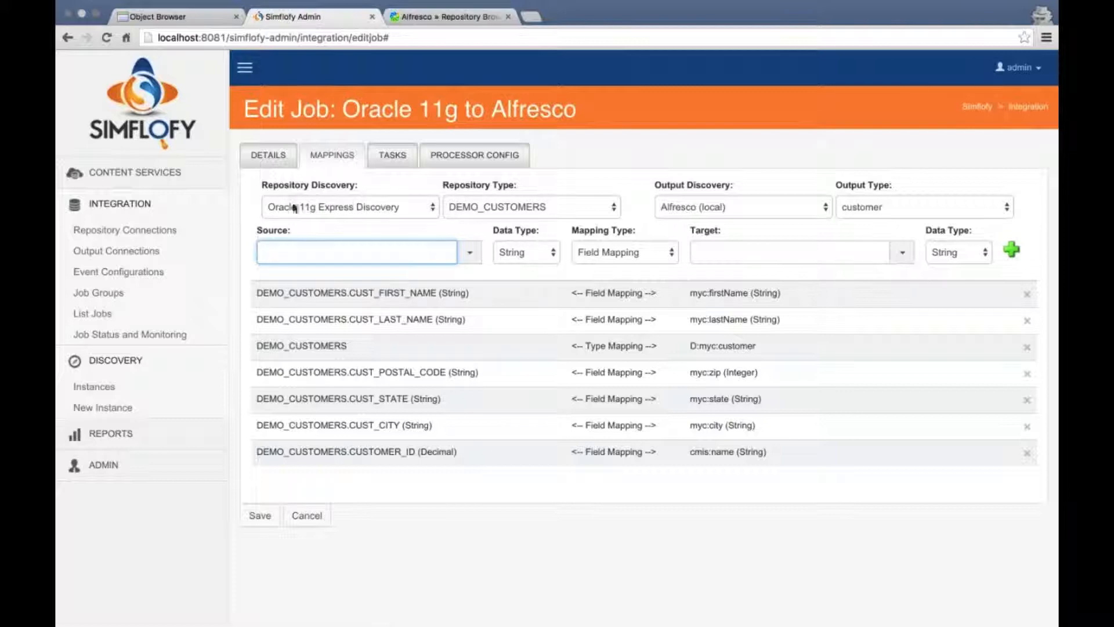
left_click(563, 208)
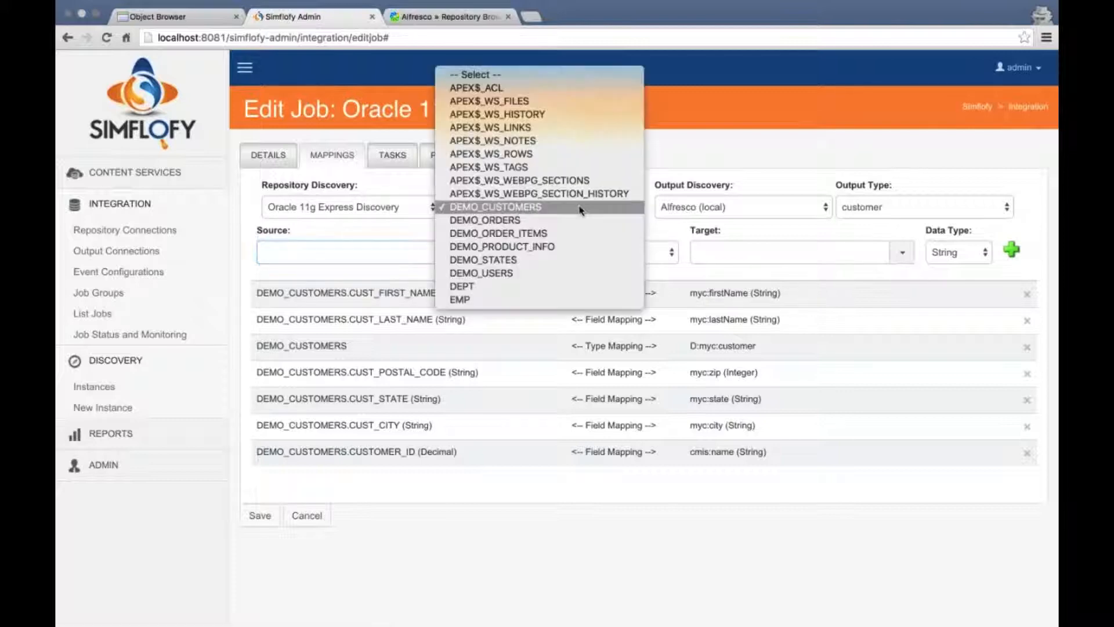
left_click(581, 210)
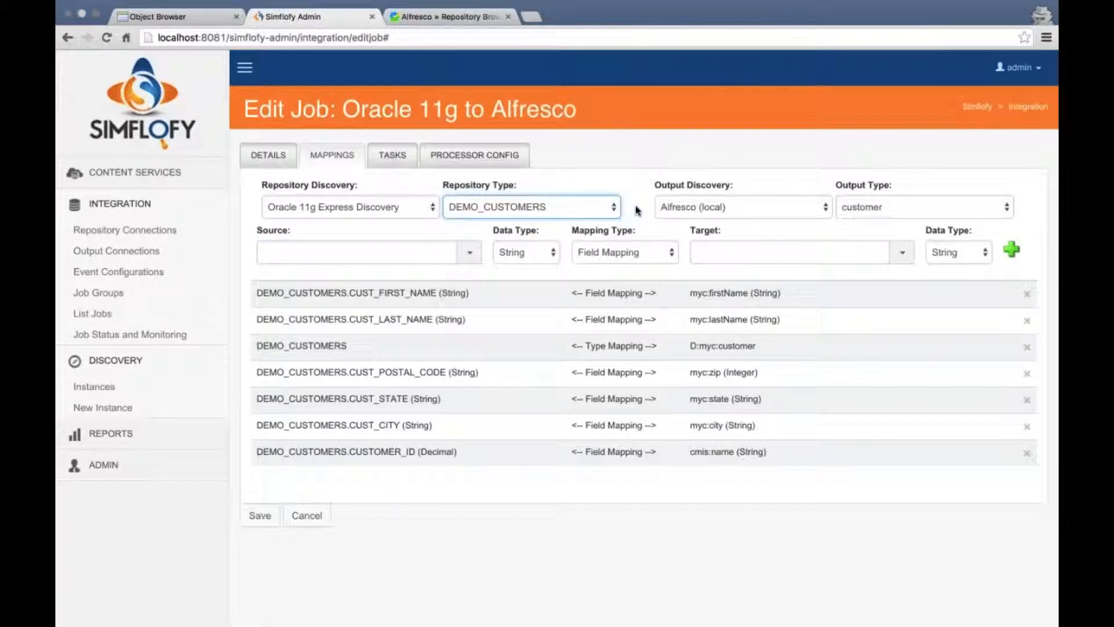
left_click(509, 208)
left_click(506, 212)
left_click(471, 252)
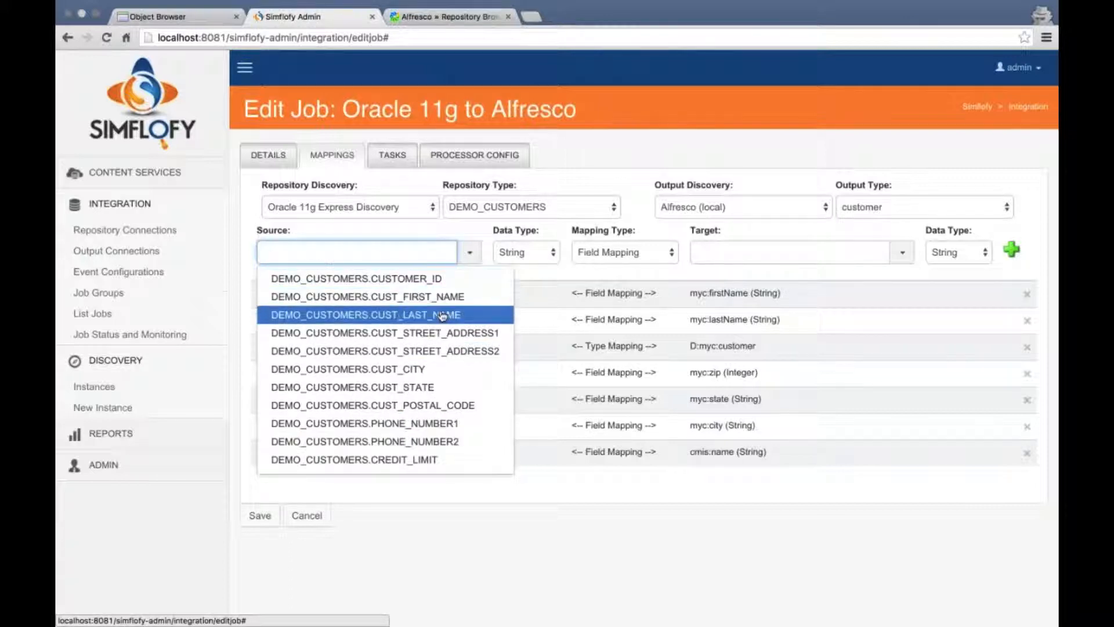
Start a new mapping from CUST_STREET_ADDRESS1 to the customer type's myc:address property
left_click(405, 336)
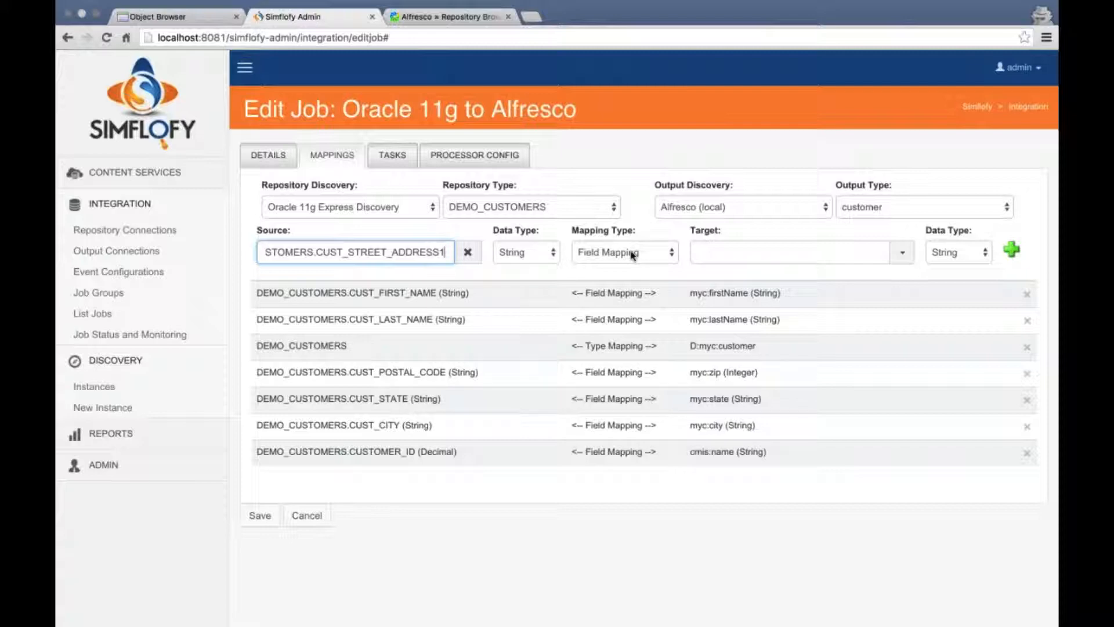
left_click(941, 216)
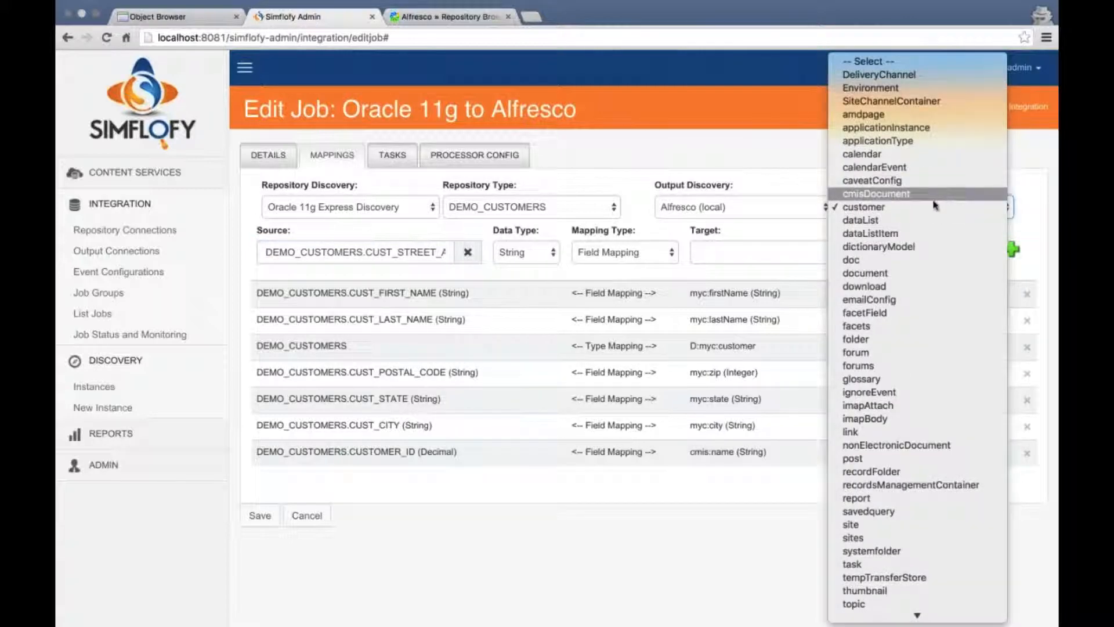
left_click(852, 207)
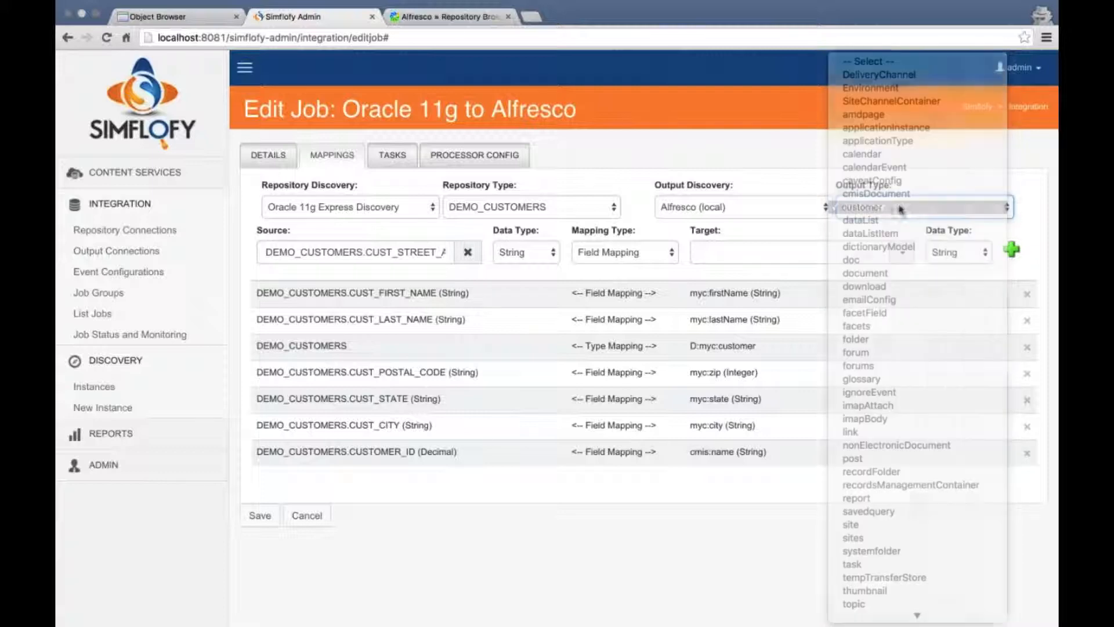
left_click(904, 253)
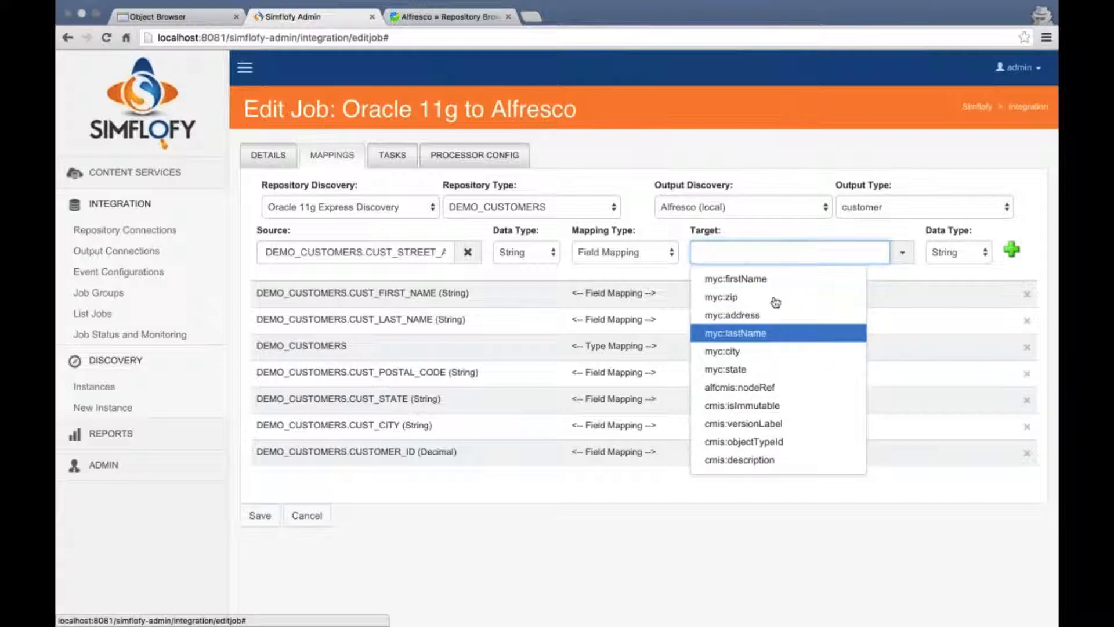
left_click(774, 316)
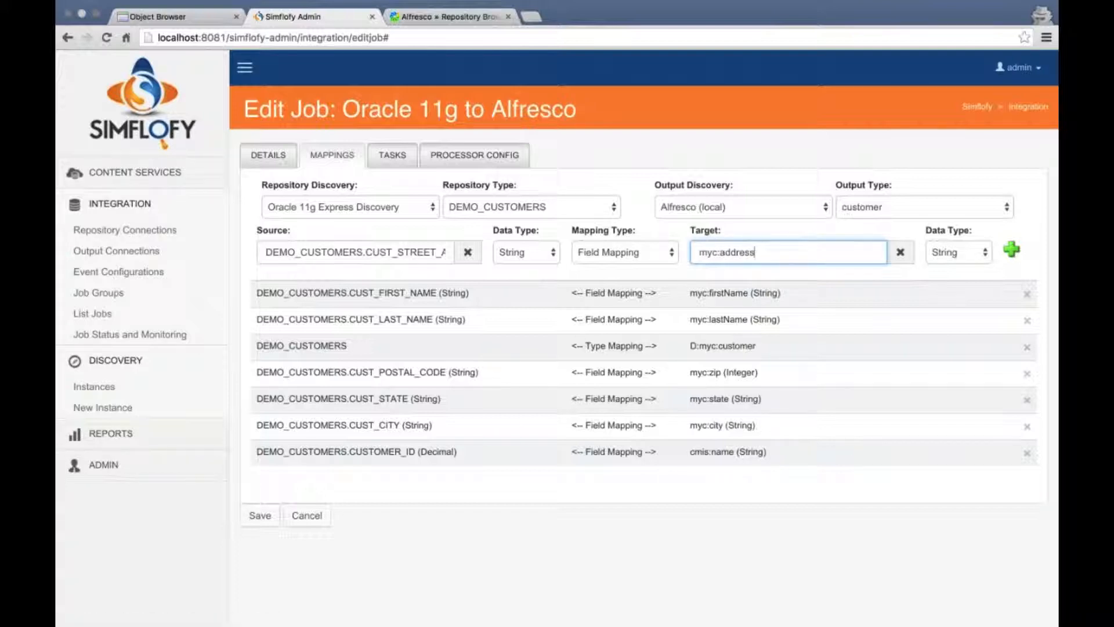
Clear the mapping's source value, leaving only the myc:address String target
left_click(392, 253)
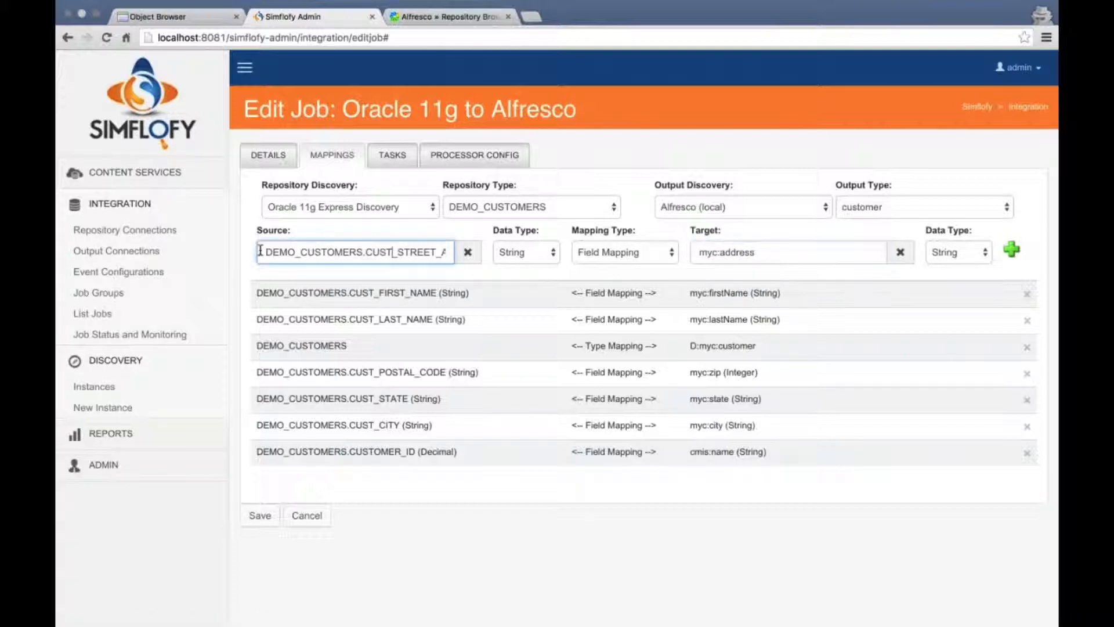
left_click_drag(274, 251, 473, 251)
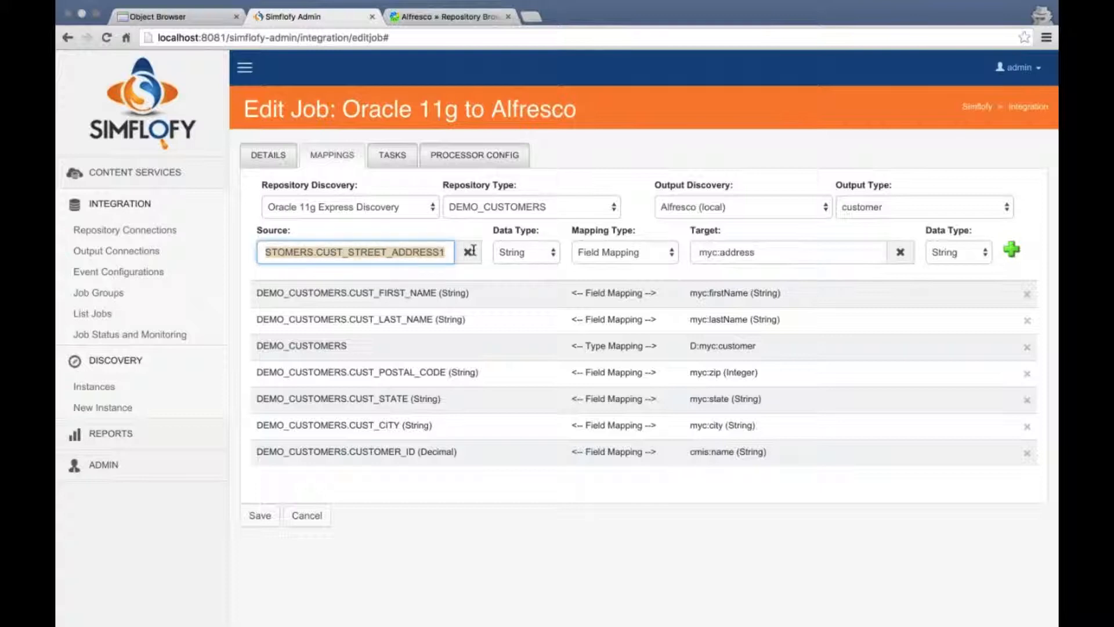
left_click_drag(380, 252, 502, 254)
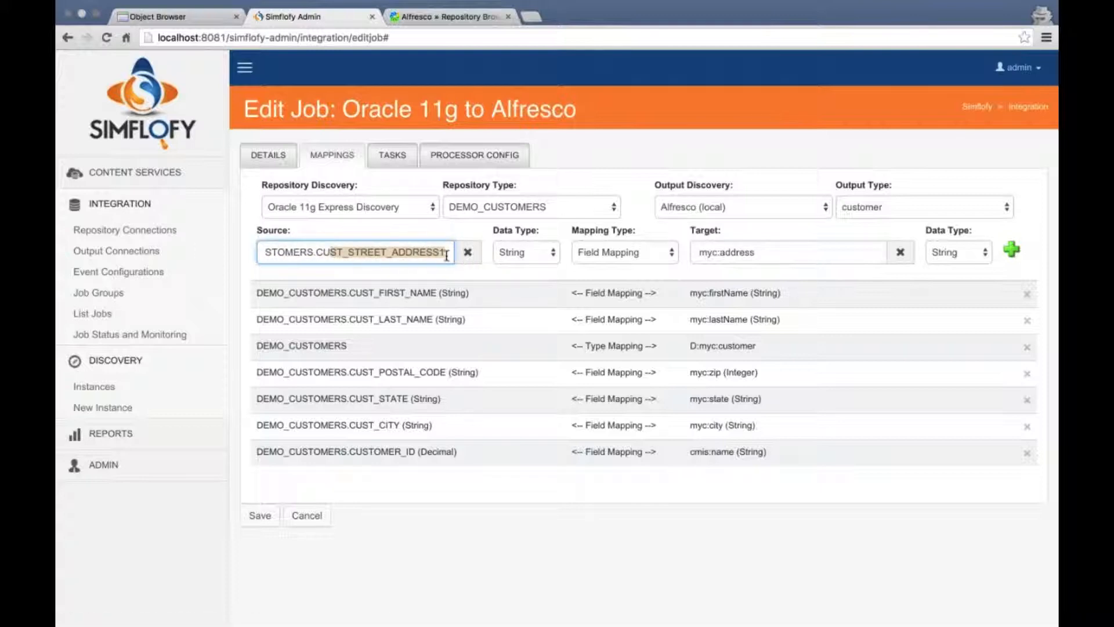
left_click(467, 253)
left_click(469, 252)
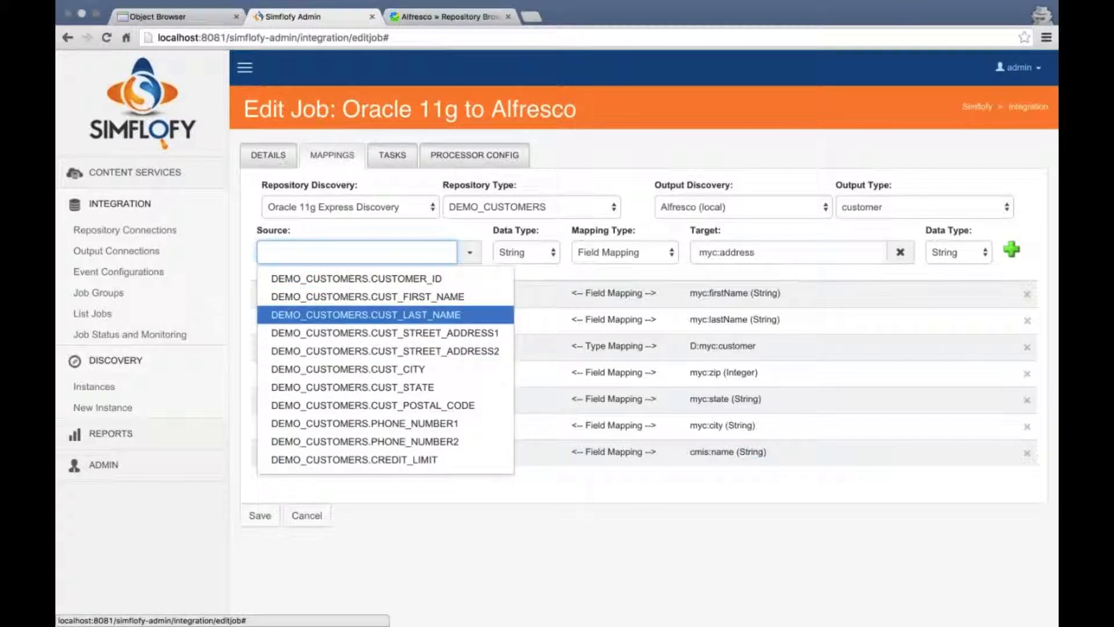
left_click(534, 273)
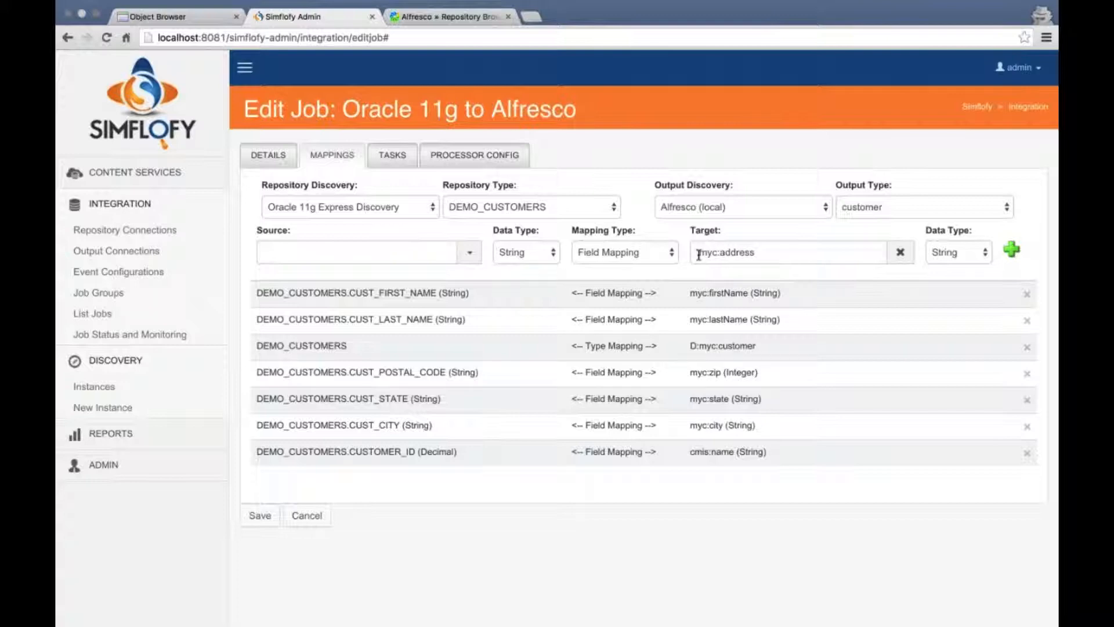
left_click_drag(700, 253, 785, 257)
left_click(289, 253)
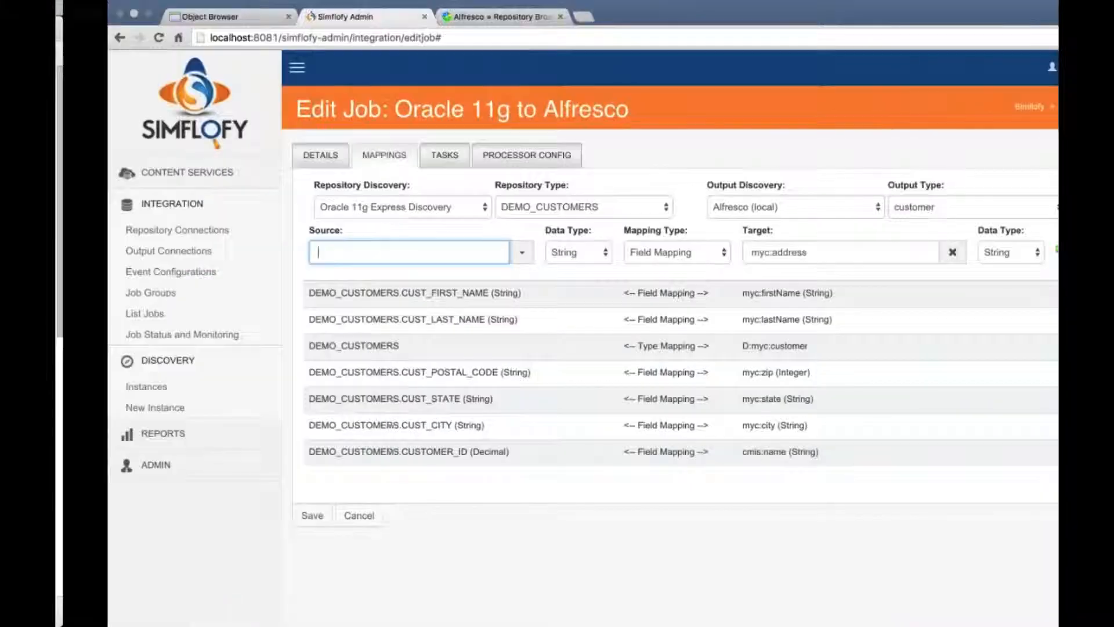
key("ctrl+Left")
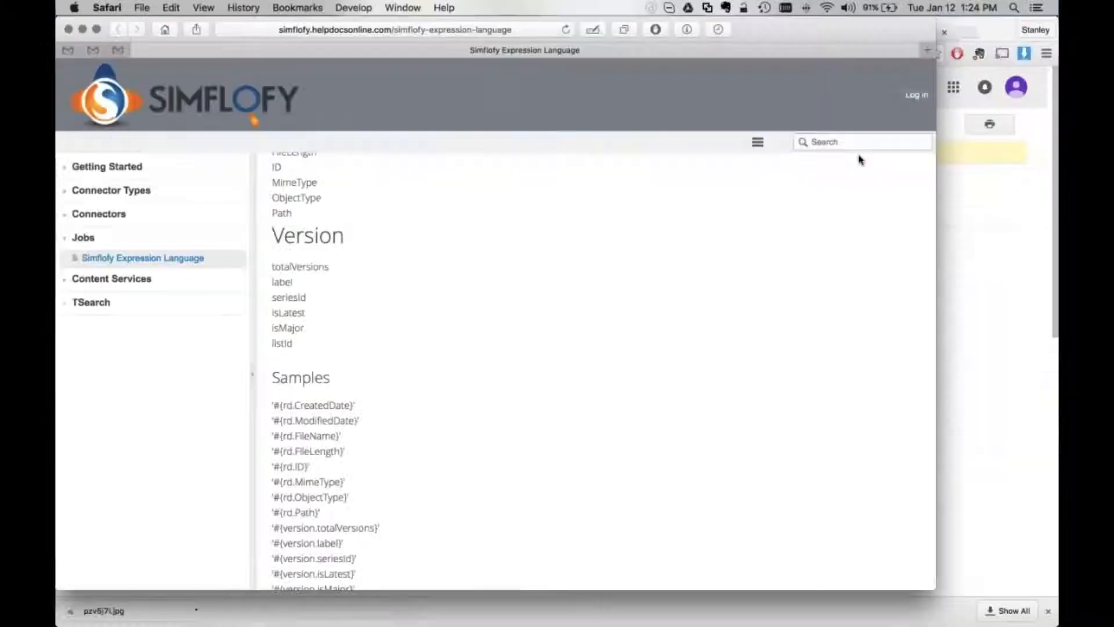
left_click(96, 29)
scroll(627, 275, "up", 10)
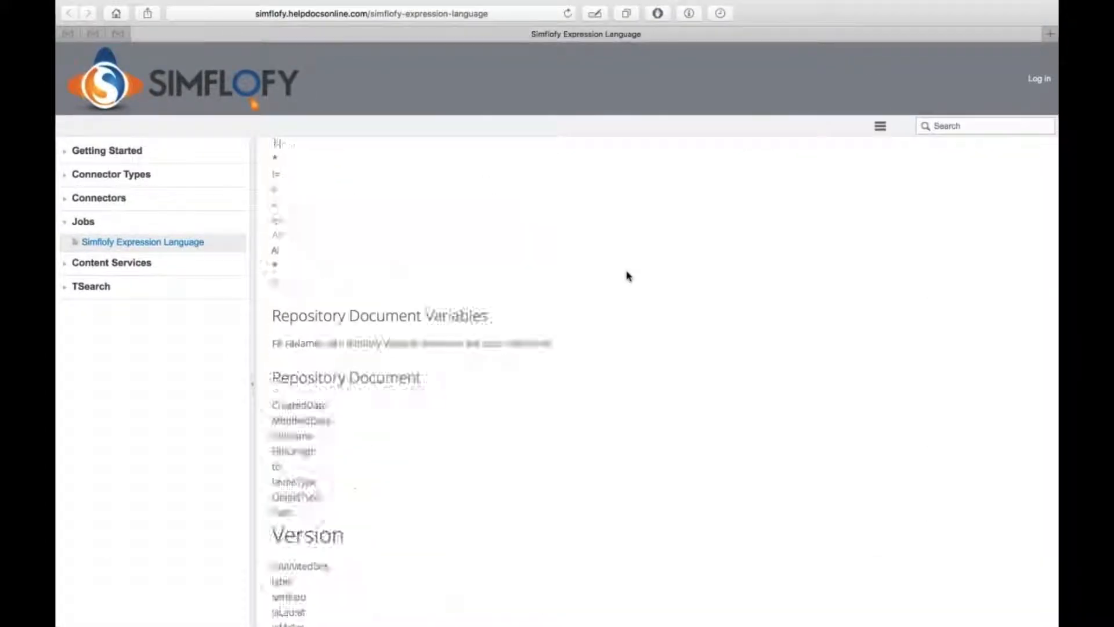
scroll(627, 275, "up", 10)
scroll(626, 275, "down", 5)
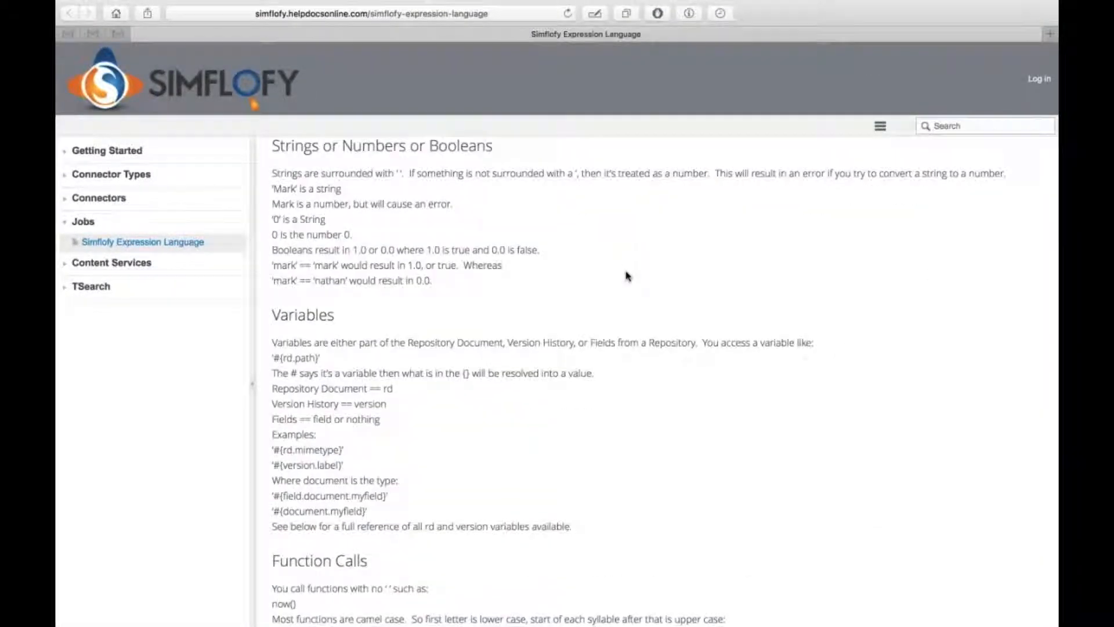
scroll(627, 275, "down", 2)
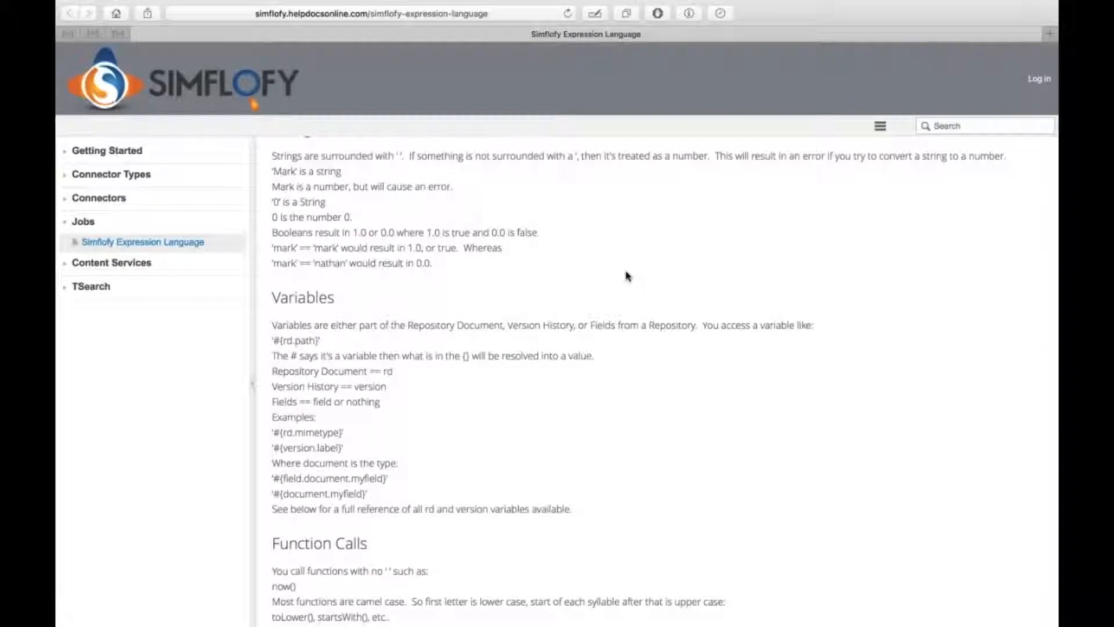
scroll(627, 275, "down", 8)
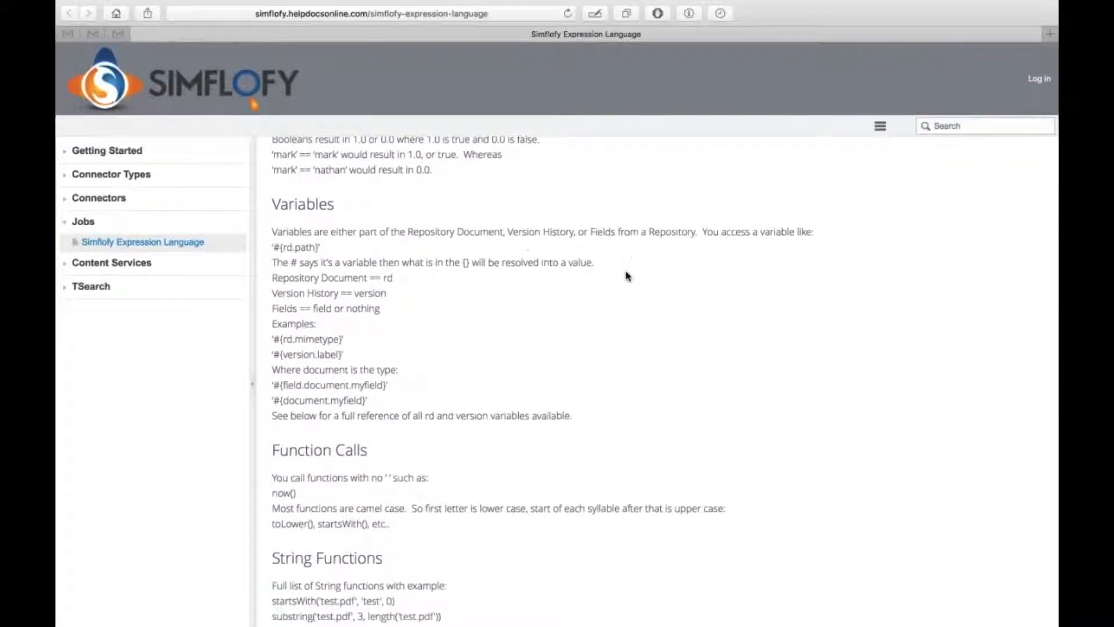
scroll(627, 276, "down", 5)
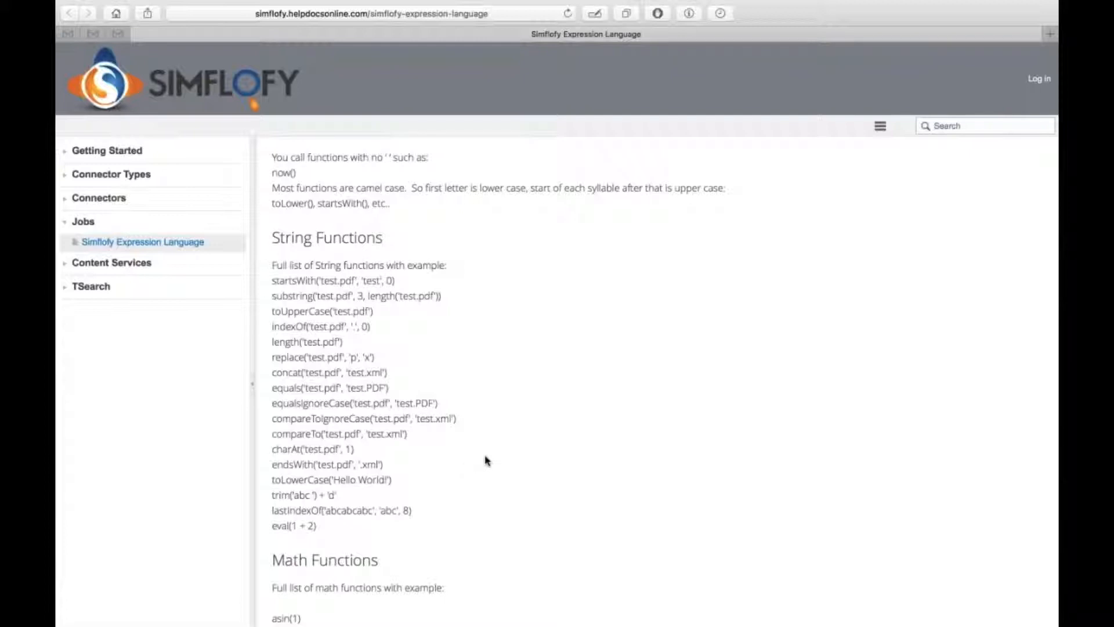
scroll(490, 469, "down", 6)
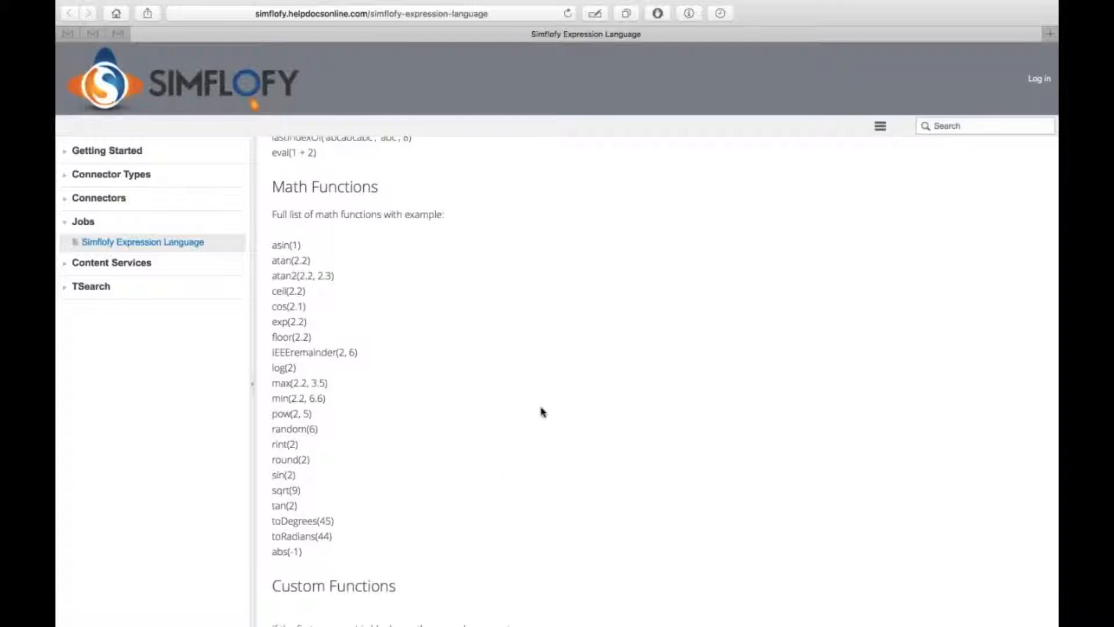
scroll(540, 410, "down", 11)
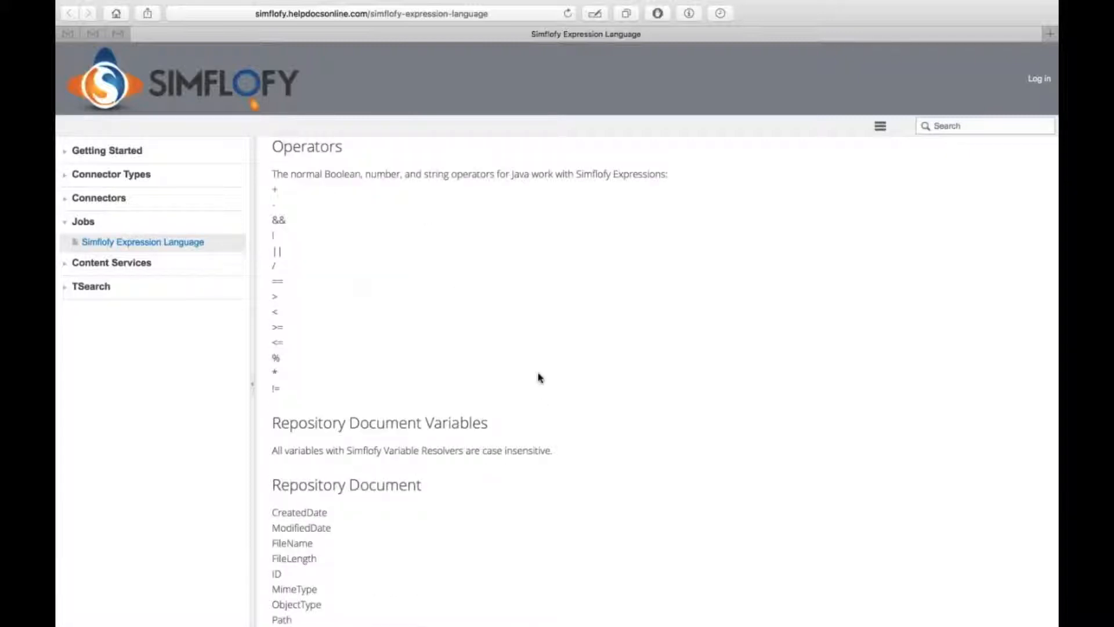
scroll(581, 418, "up", 2)
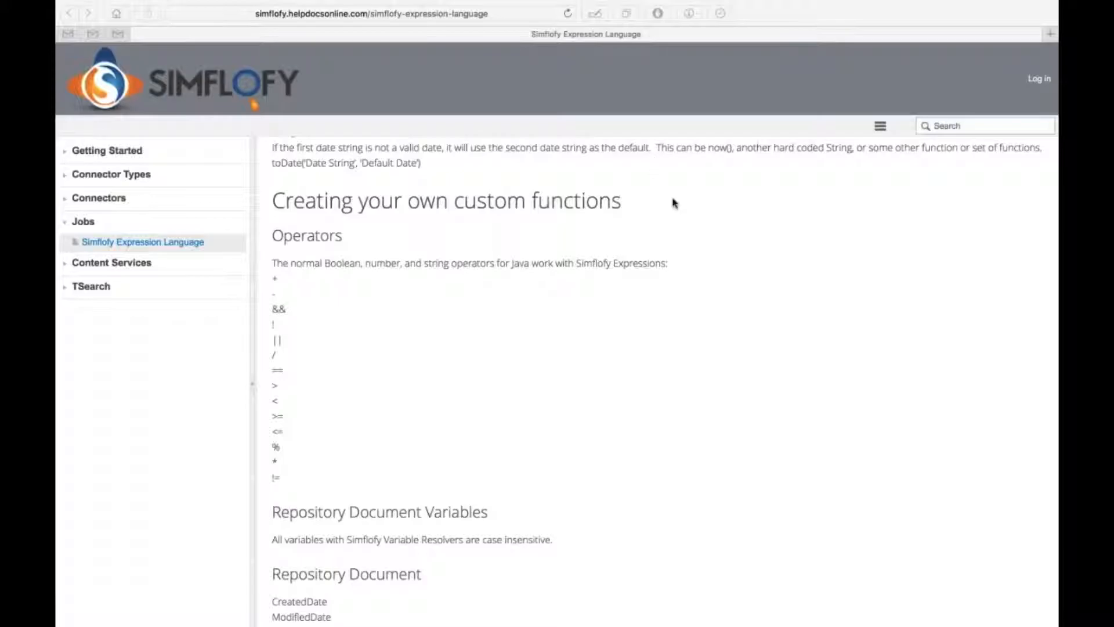
key("ctrl+Right")
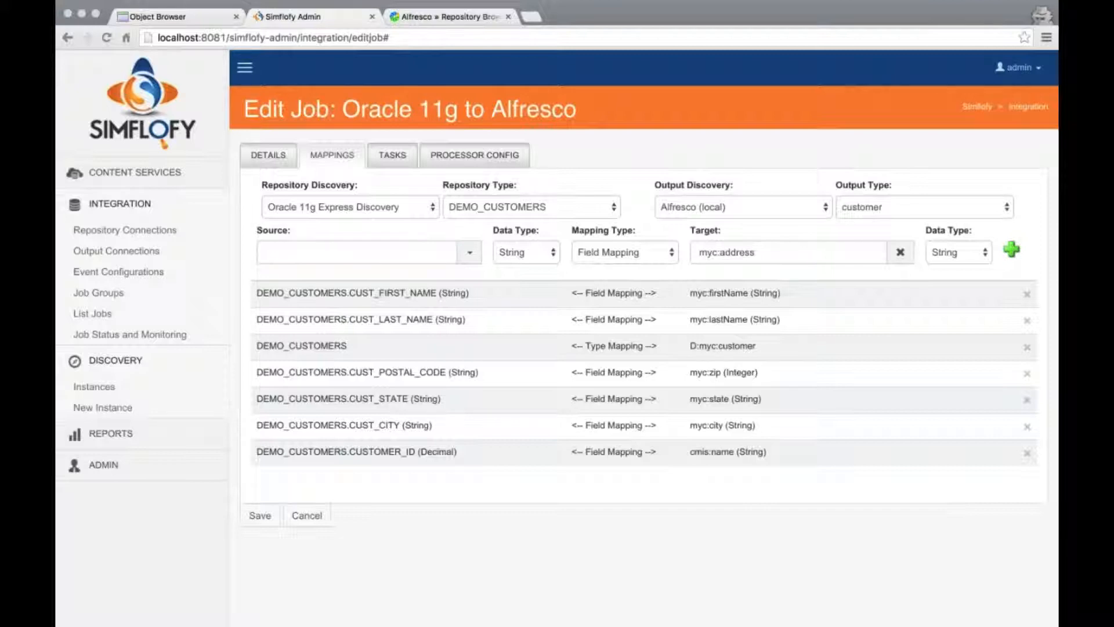
Enter the source expression '#{DEMO_CUSTOMERS.CUST_STREET_ADDRESS1}' + ' ' + '#{DEMO_CUSTOMERS.CUST_STREET_ADDRESS2}'
left_click(262, 261)
type("'#{DEMO")
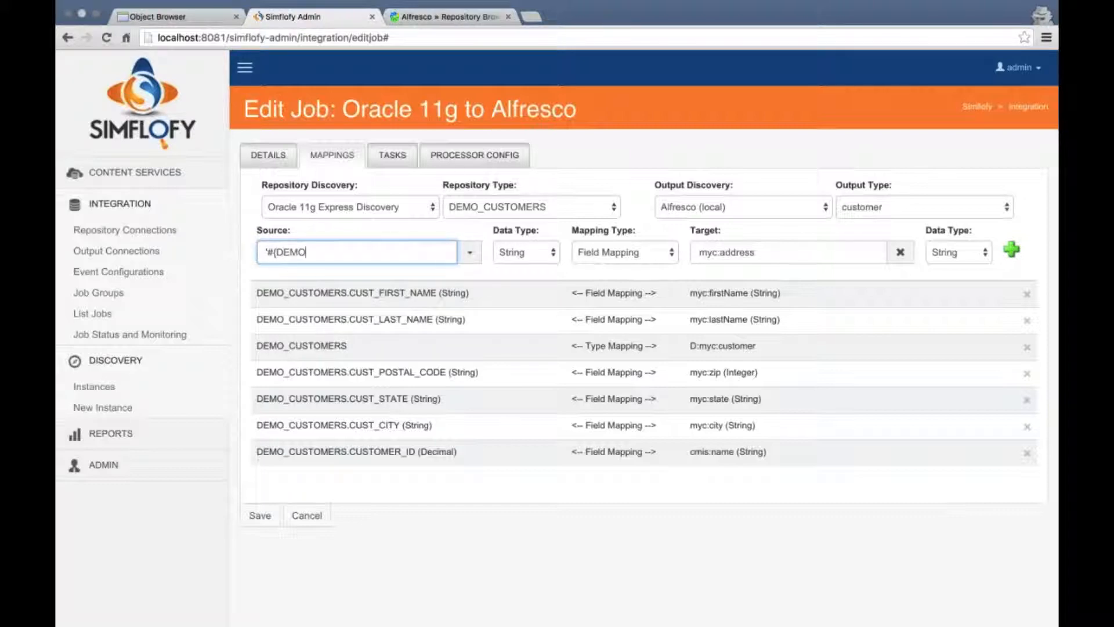
type("_CUSTOMERS.CUST_")
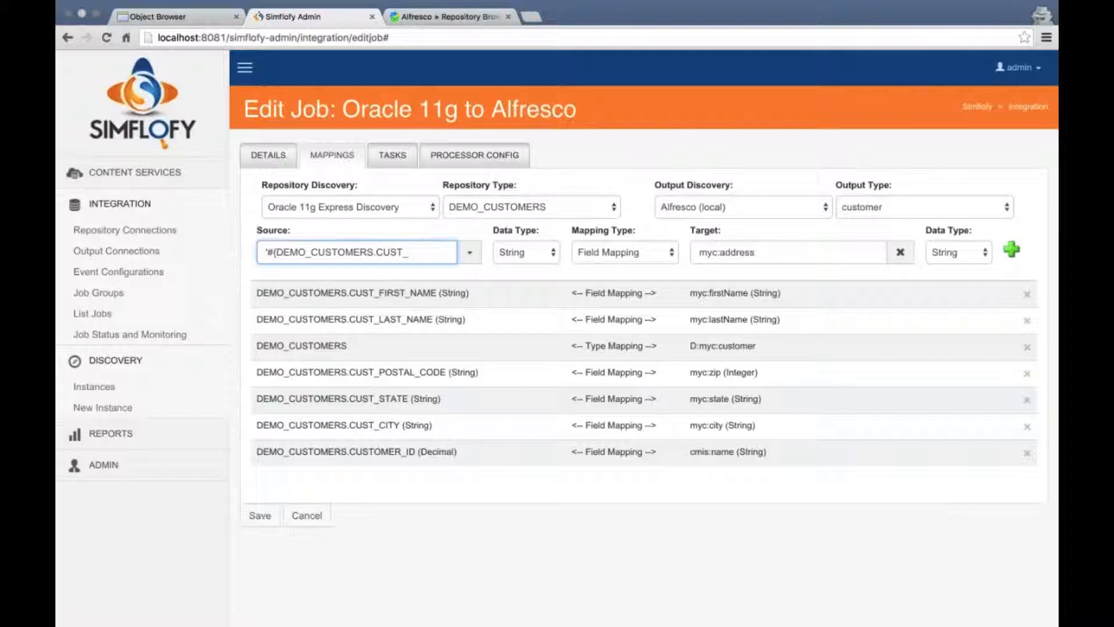
type("S")
type("REET_ADDRESS1")
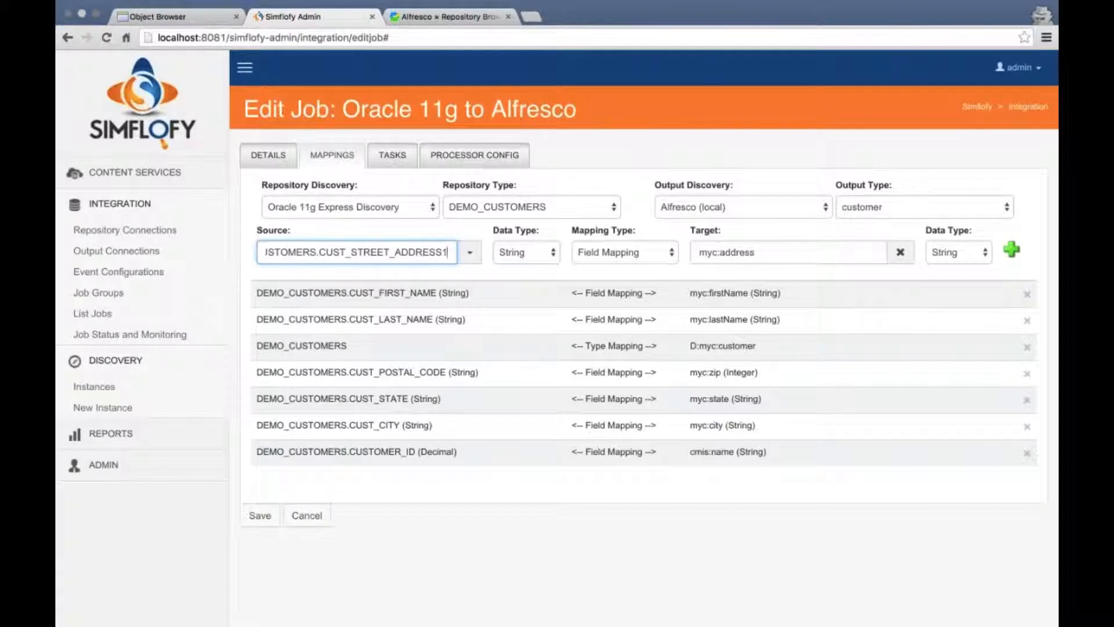
type(")")
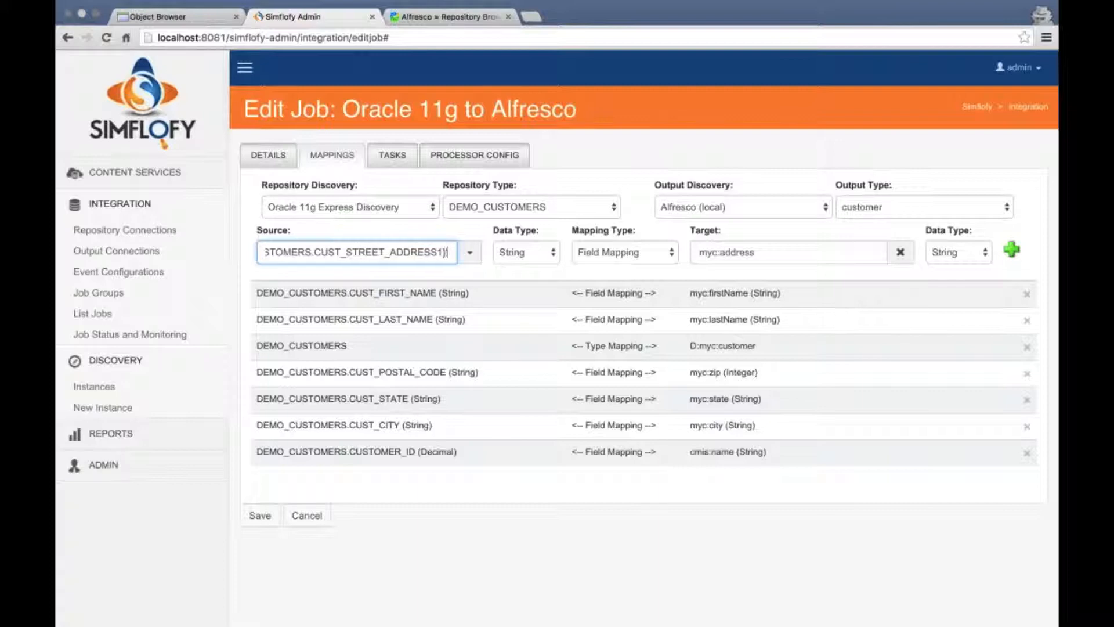
type("'")
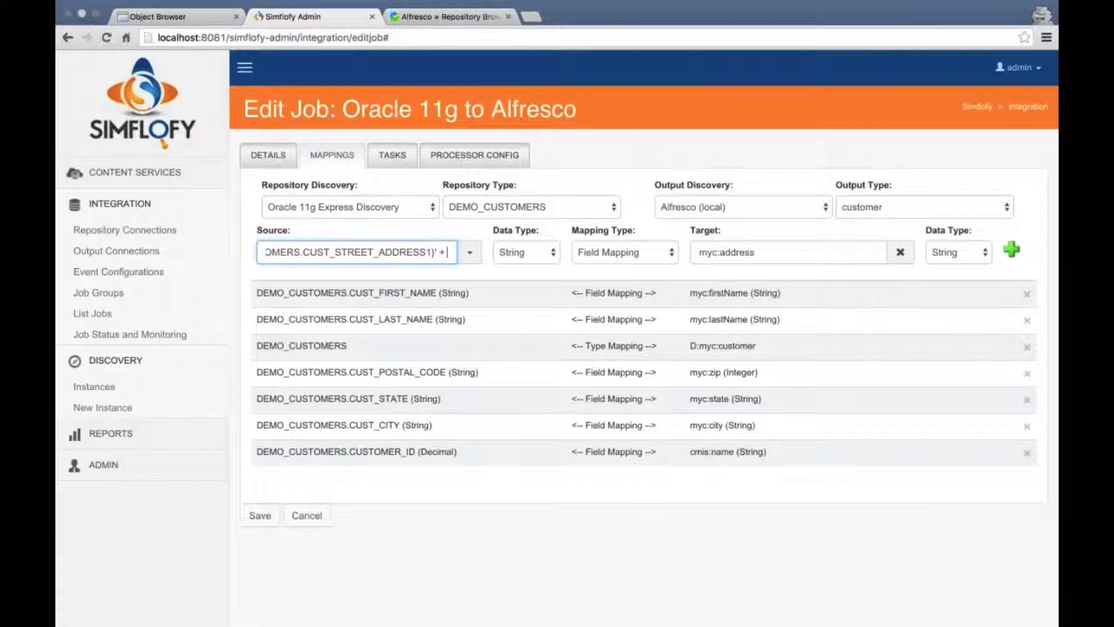
type(" + \"'")
key("BackSpace")
key("BackSpace")
type("'")
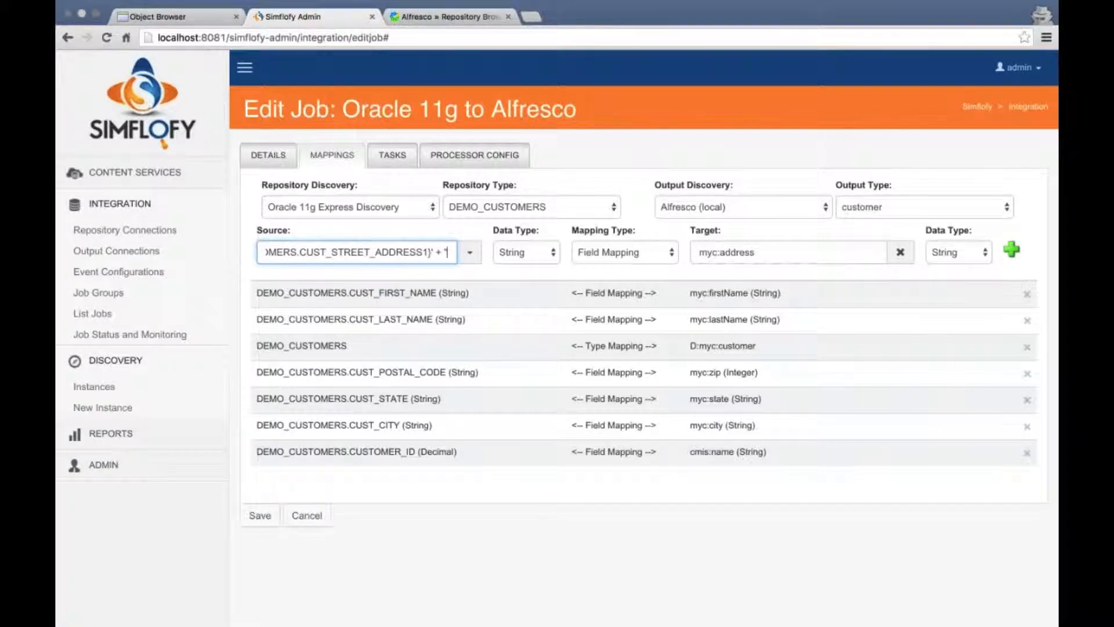
type(" ' + '")
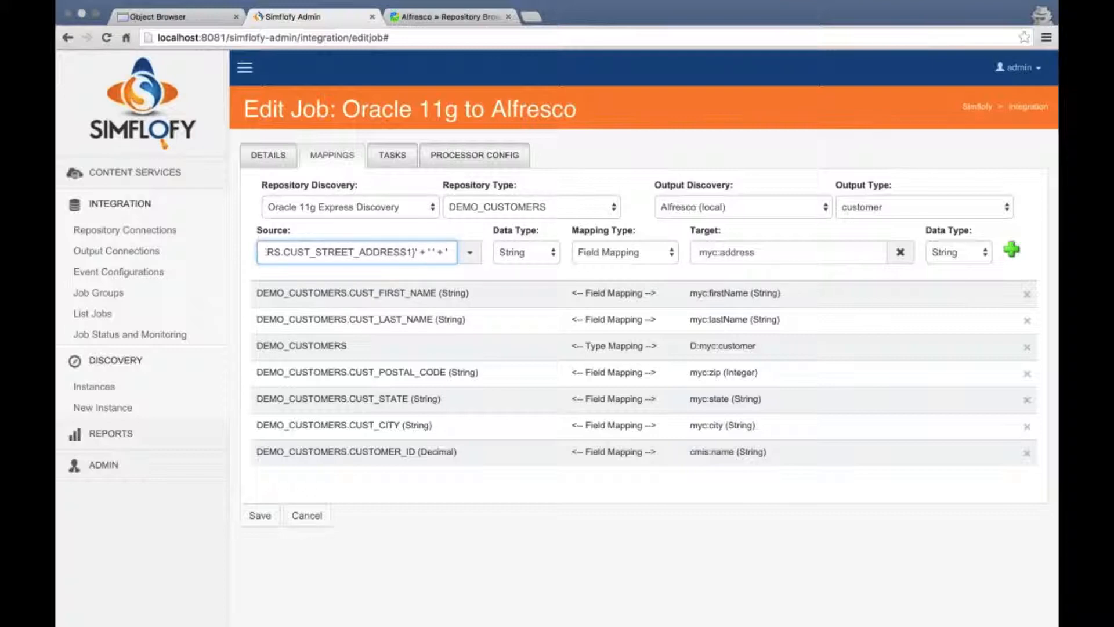
type("#{DEMO_CUSTOME")
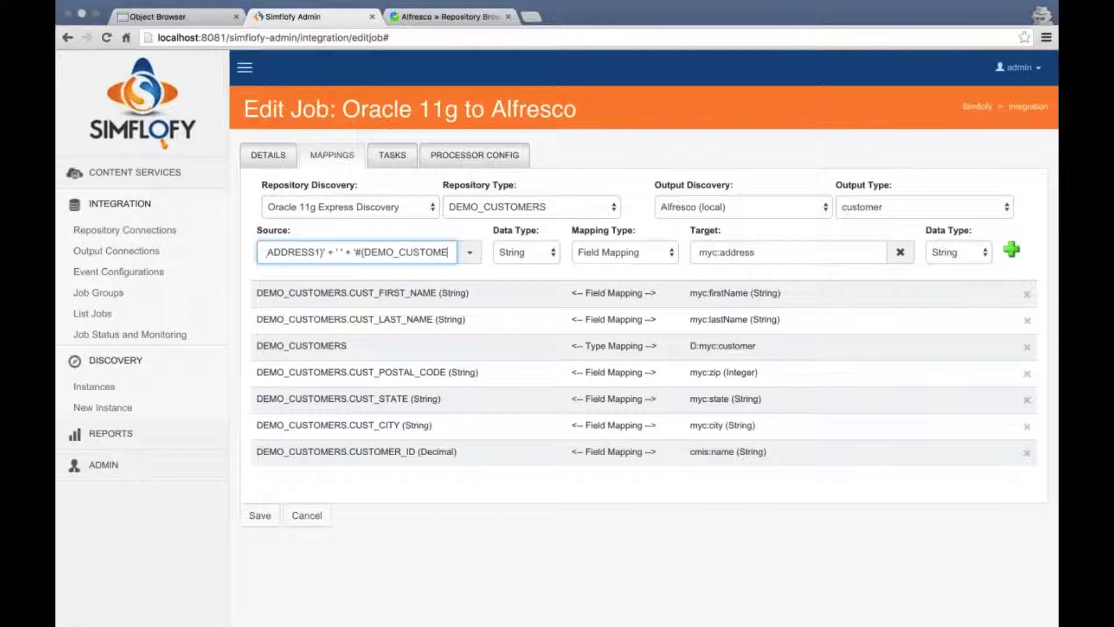
type("RS.CUST_STREET_ADDRES")
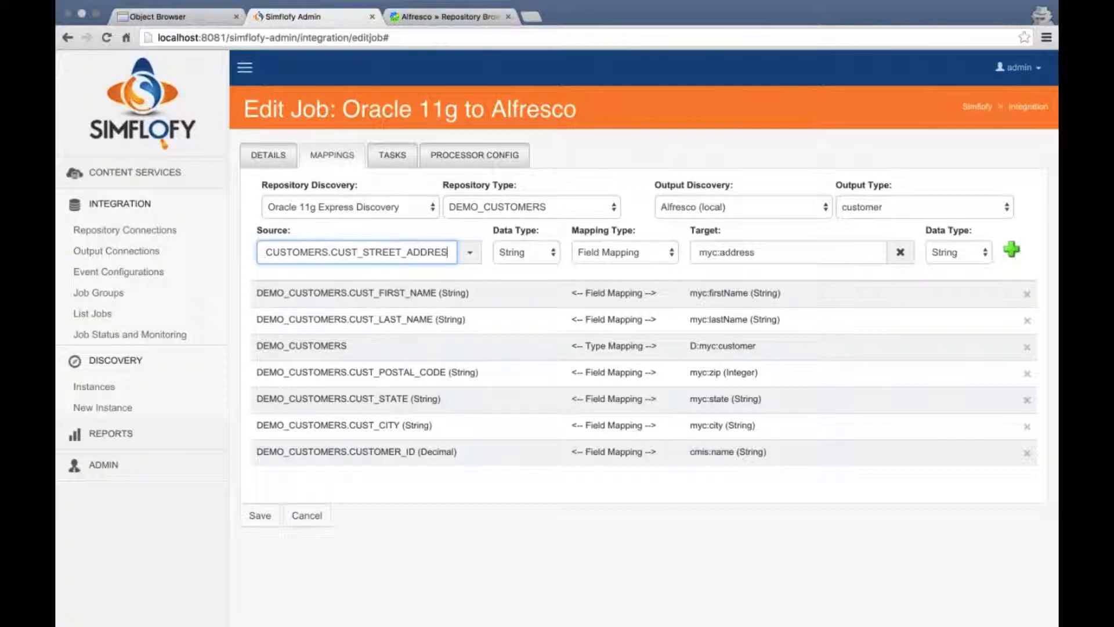
type("S2")
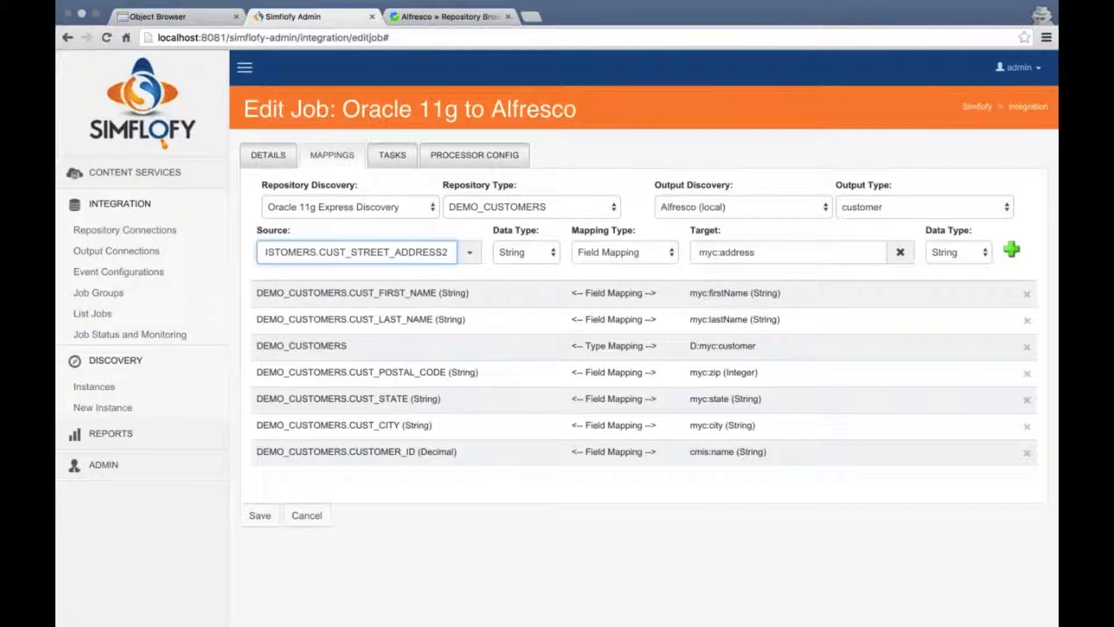
type("}")
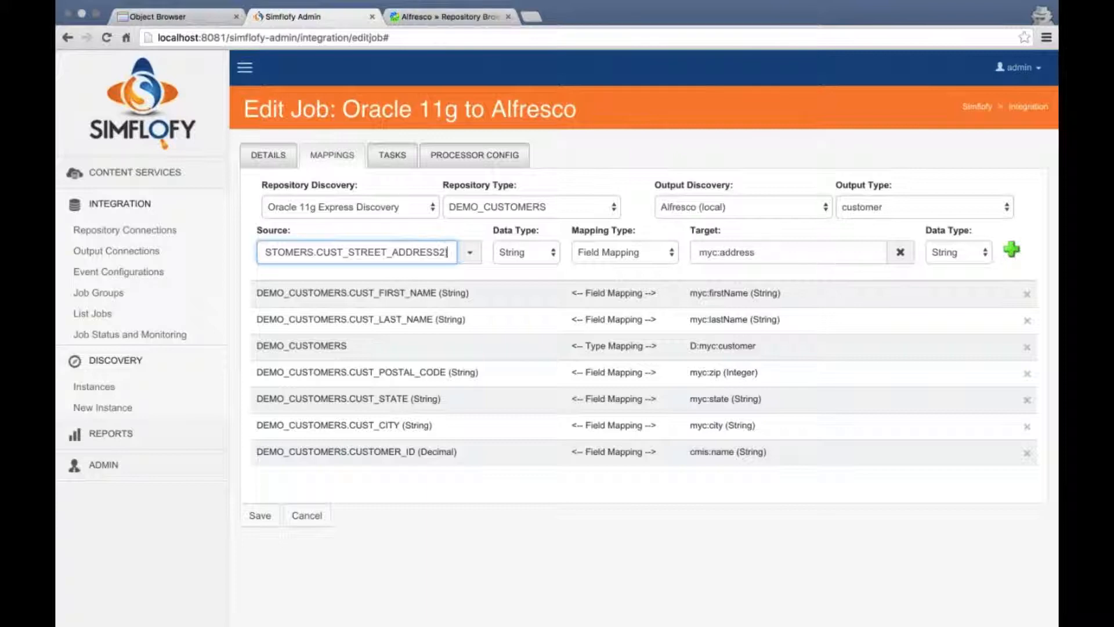
type("'")
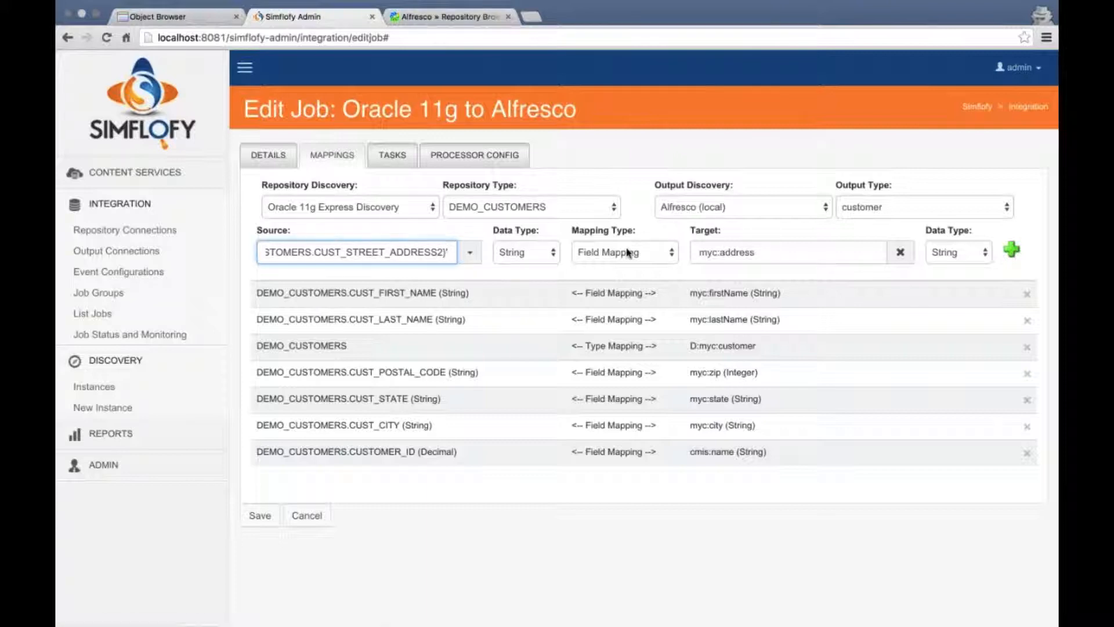
left_click_drag(450, 252, 281, 253)
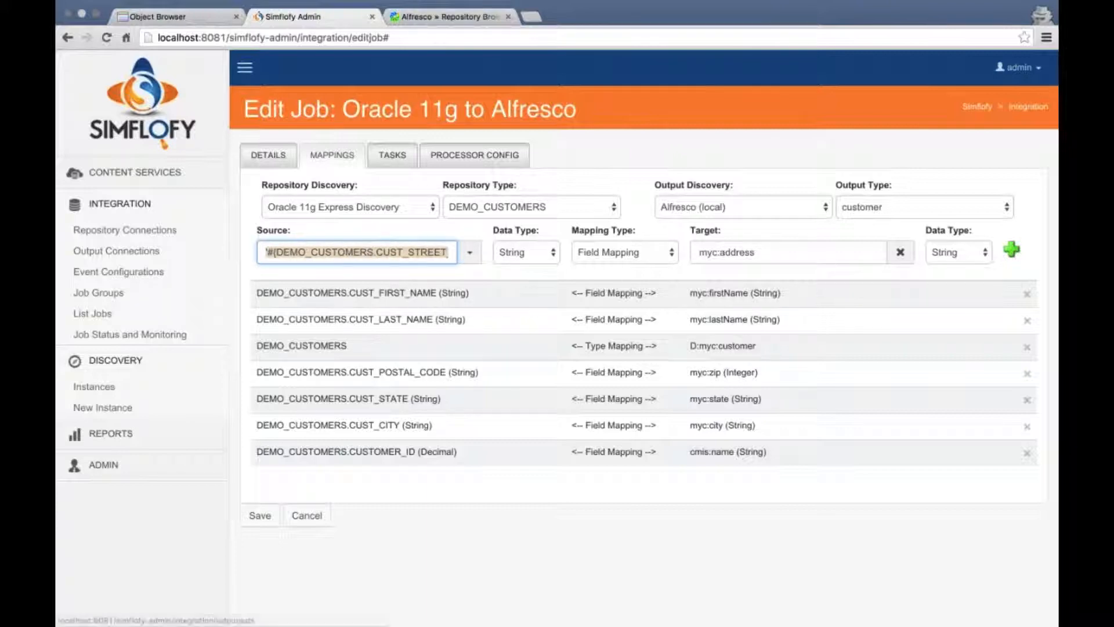
left_click(284, 252)
scroll(346, 252, "right", 2)
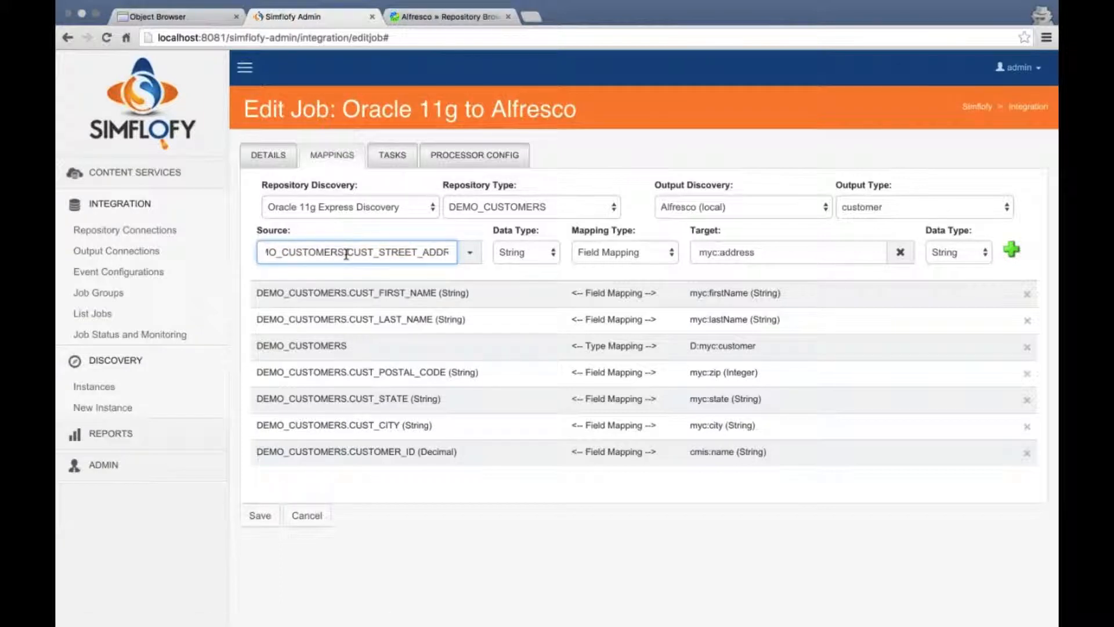
scroll(356, 252, "right", 4)
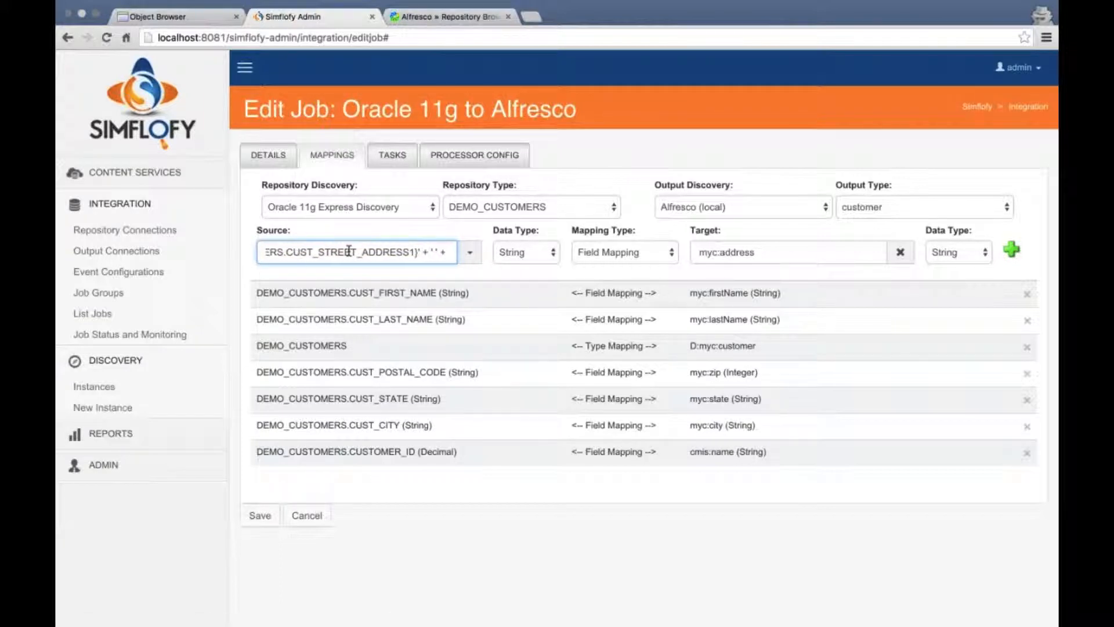
scroll(346, 251, "right", 3)
scroll(347, 251, "left", 2)
scroll(348, 250, "right", 5)
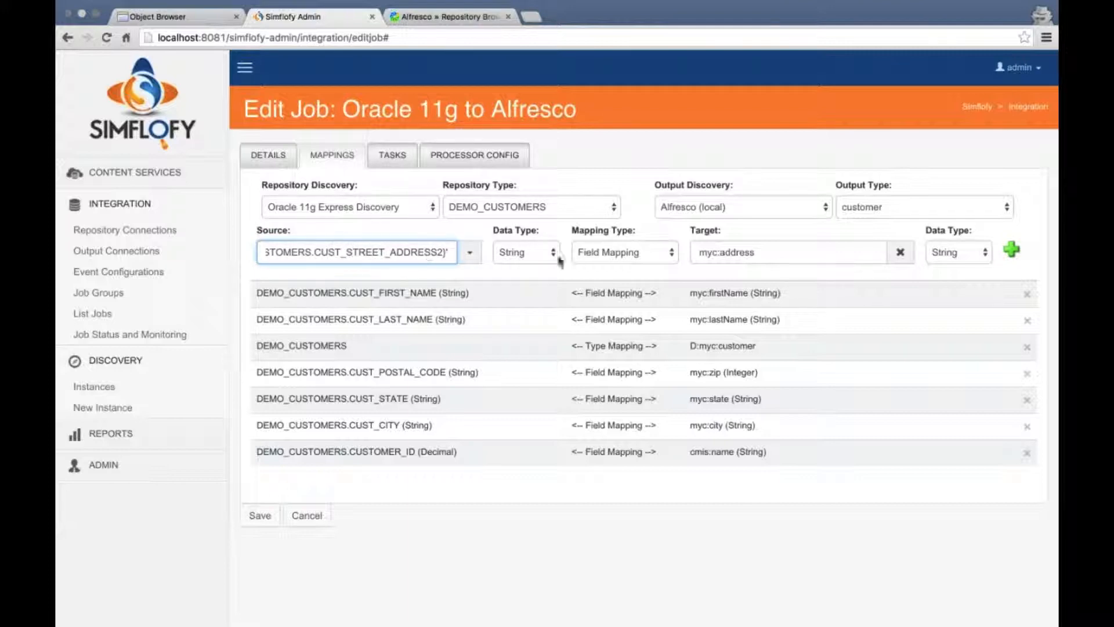
Make it a Calculated Field mapping into myc:address, add it, and save the job
left_click(615, 253)
left_click(624, 292)
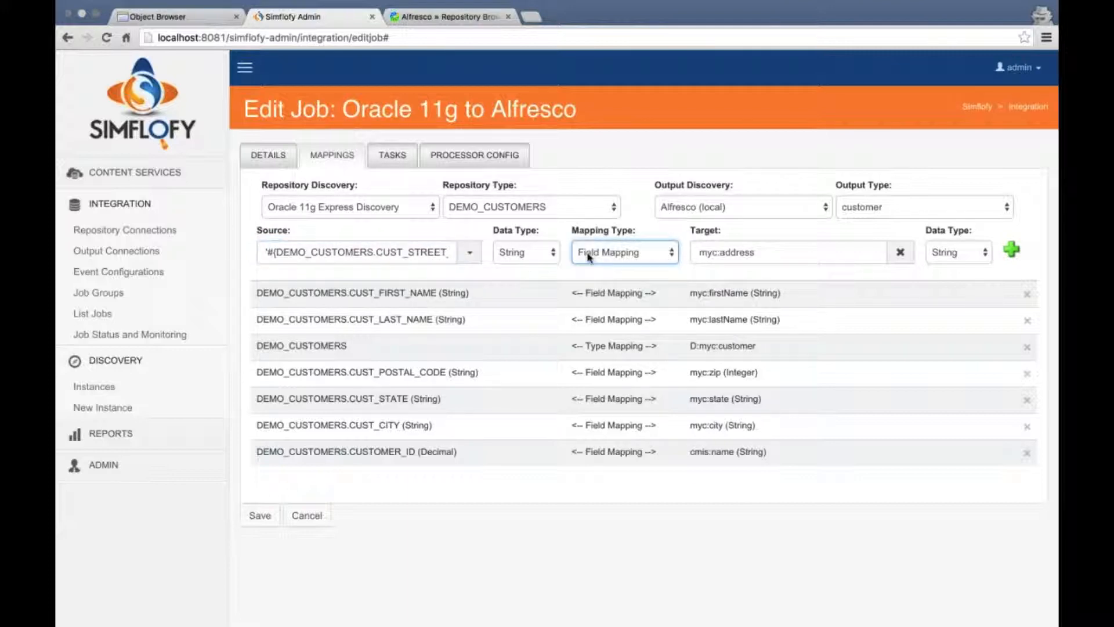
left_click(759, 252)
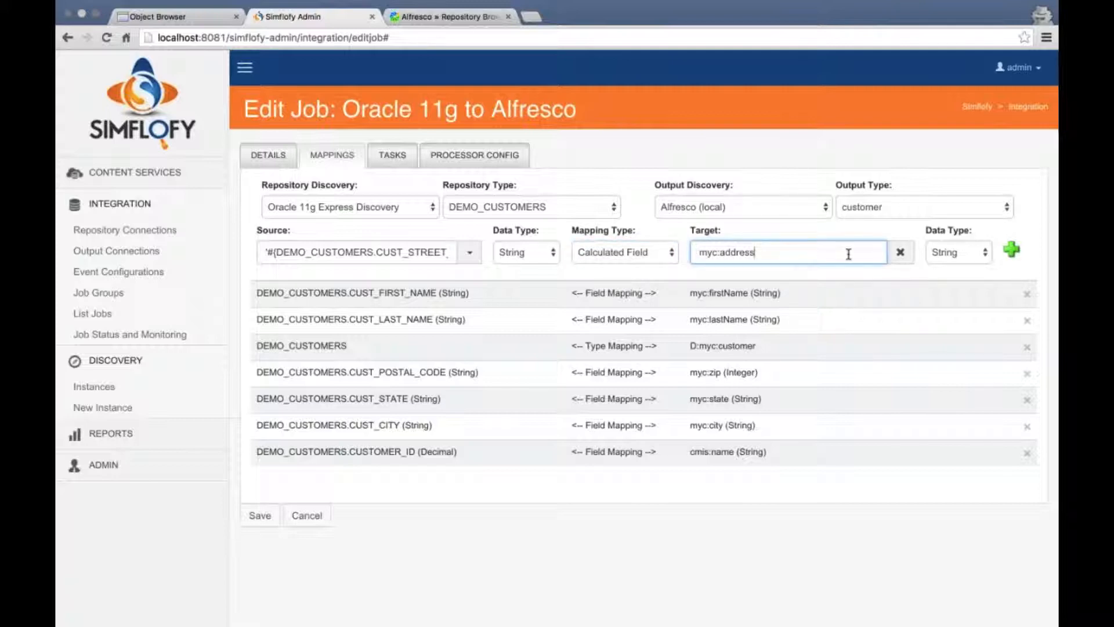
left_click(1011, 251)
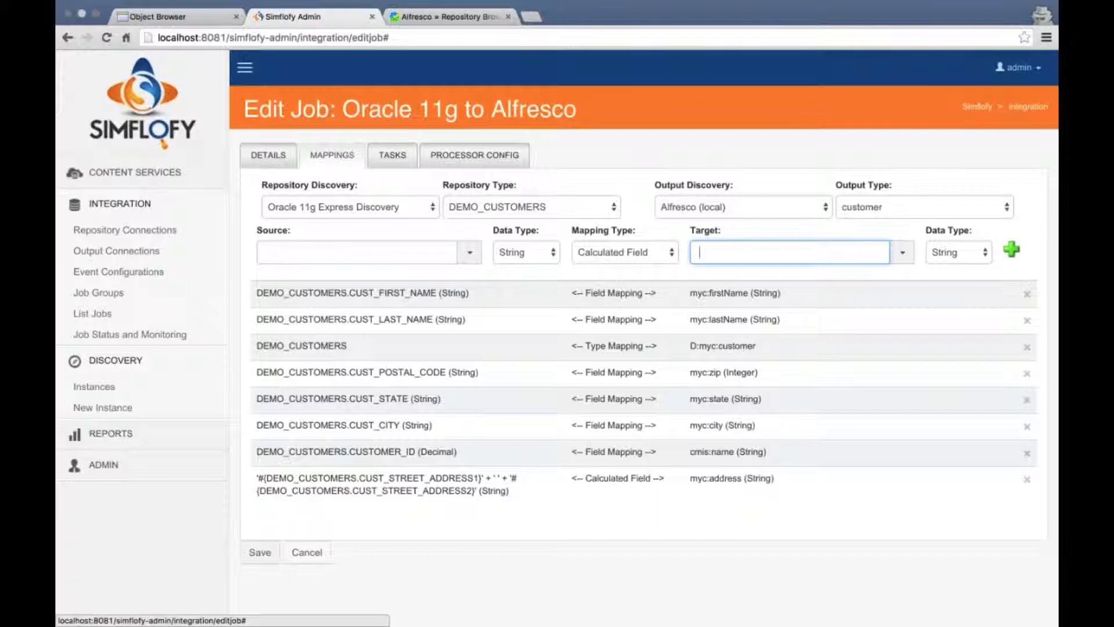
left_click(260, 552)
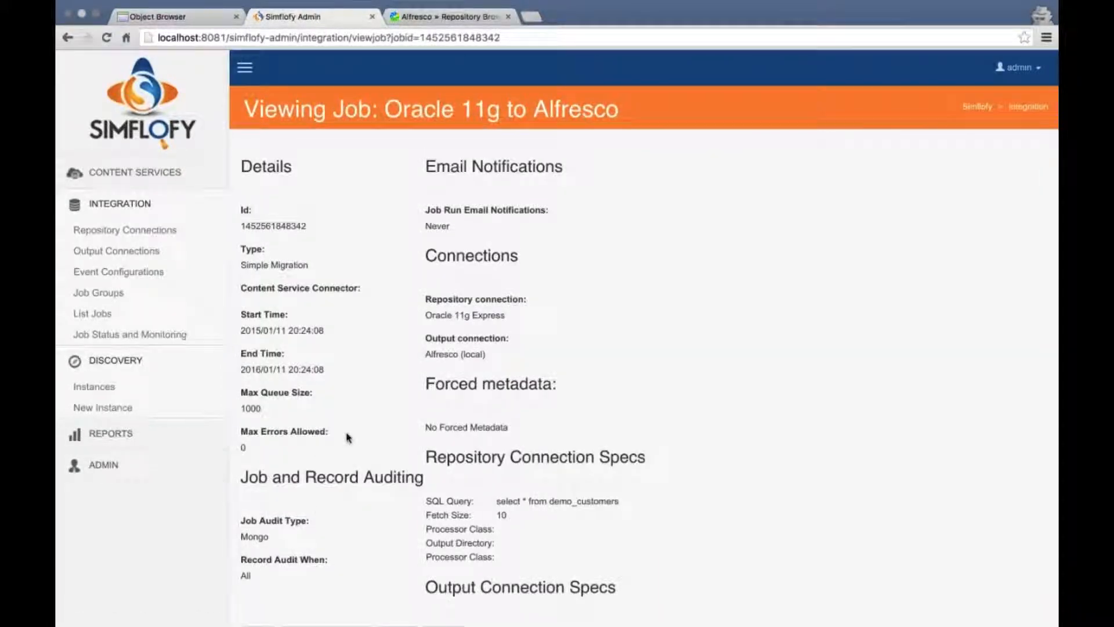
Reopen the Oracle 11g to Alfresco job for editing and view its tasks: 10 threads, none assigned
scroll(349, 439, "down", 1)
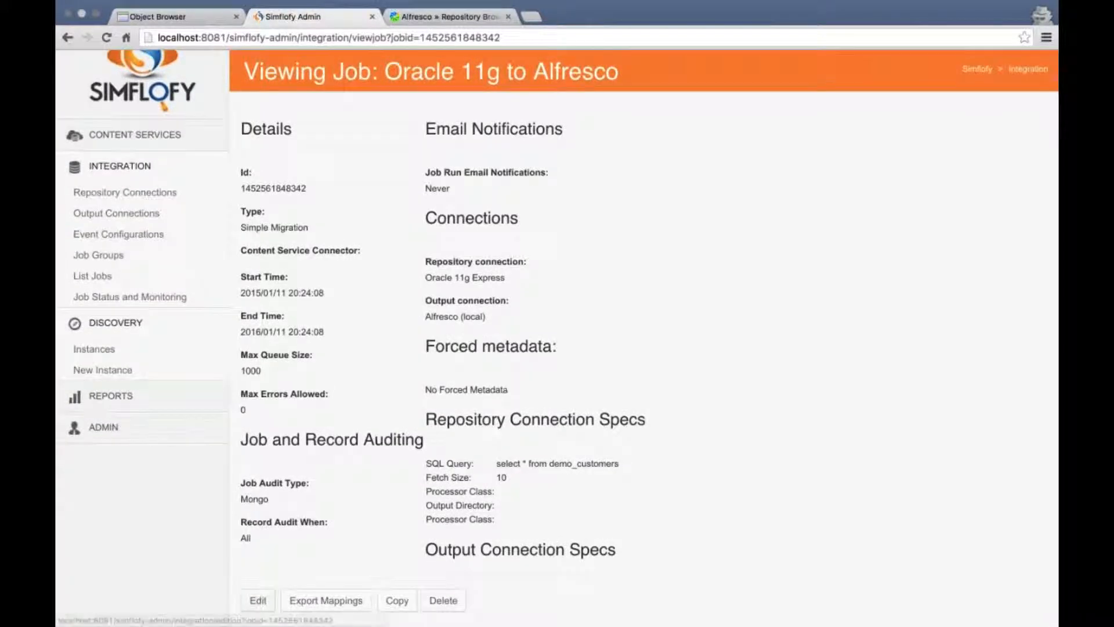
left_click(256, 599)
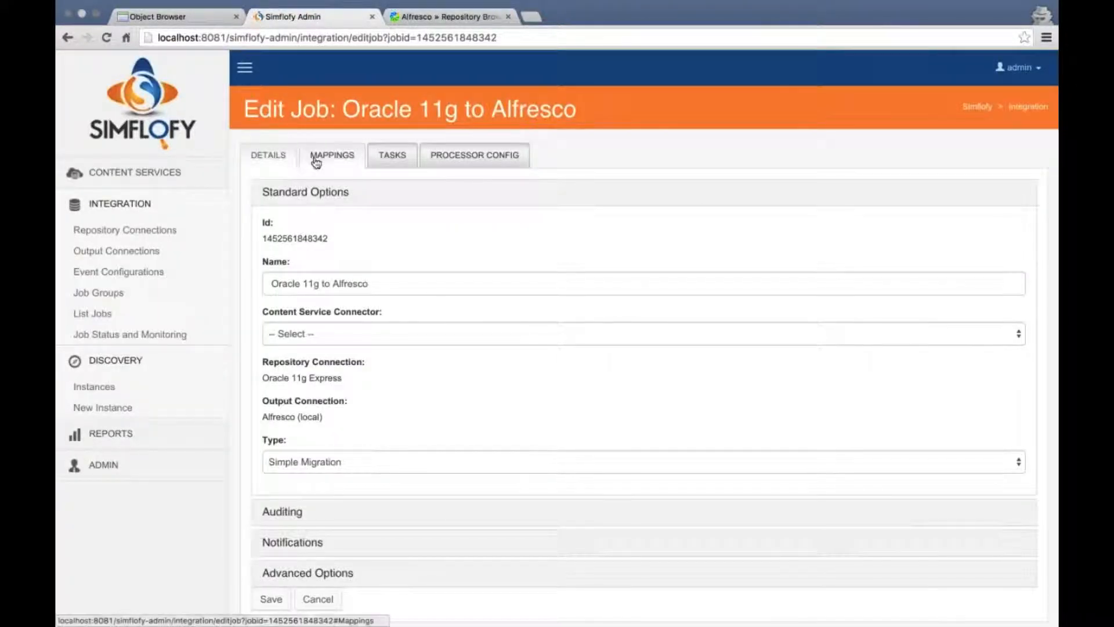
left_click(385, 158)
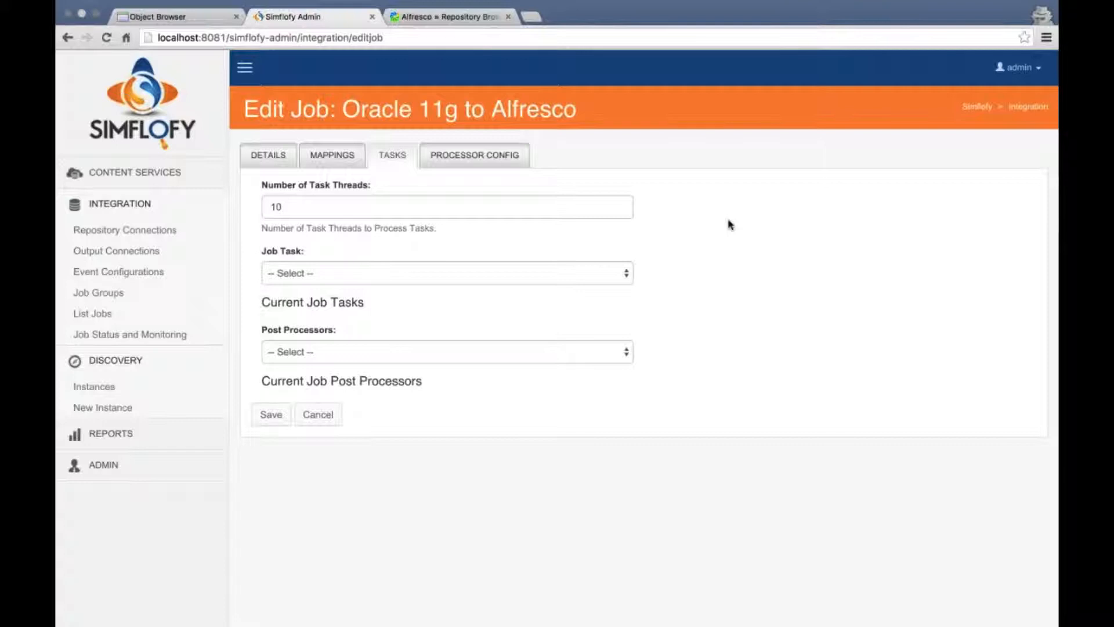
left_click(615, 355)
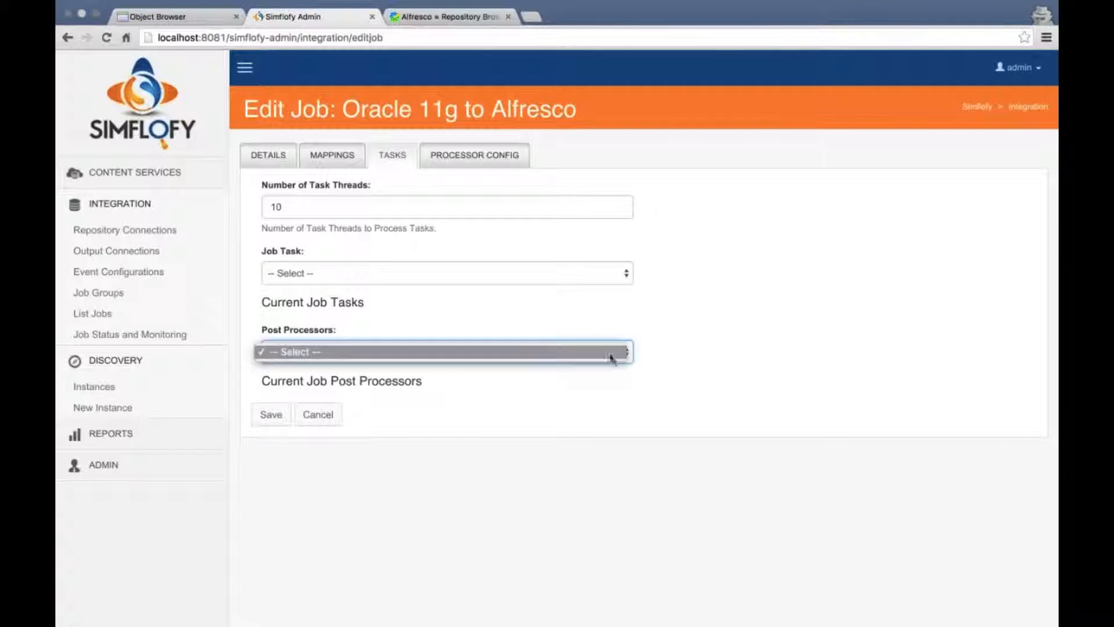
left_click(392, 350)
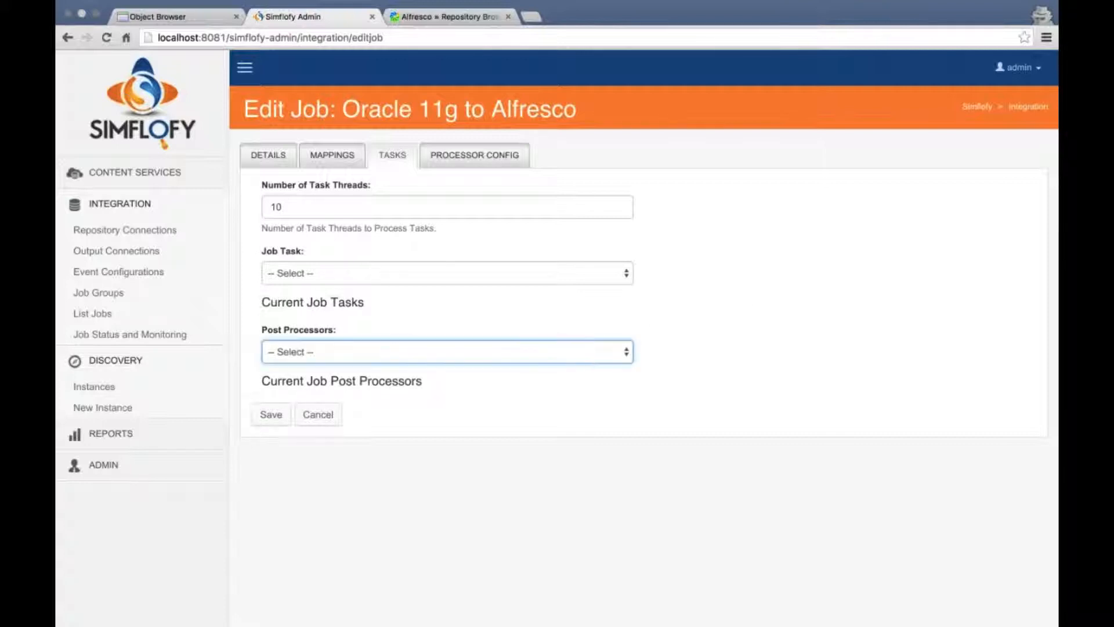
left_click(369, 271)
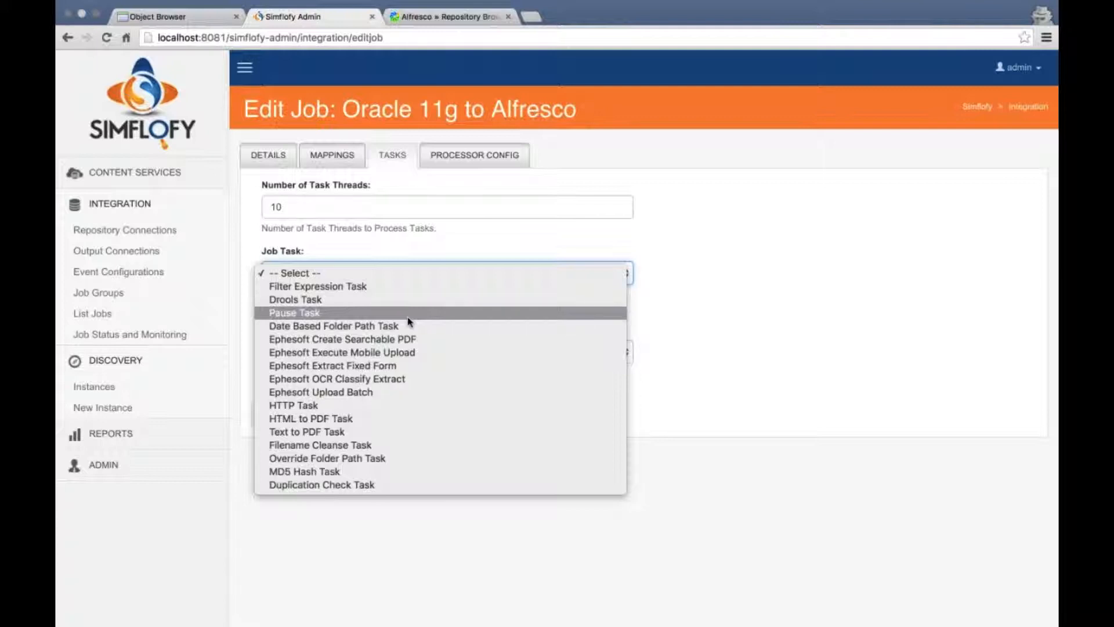
left_click(766, 313)
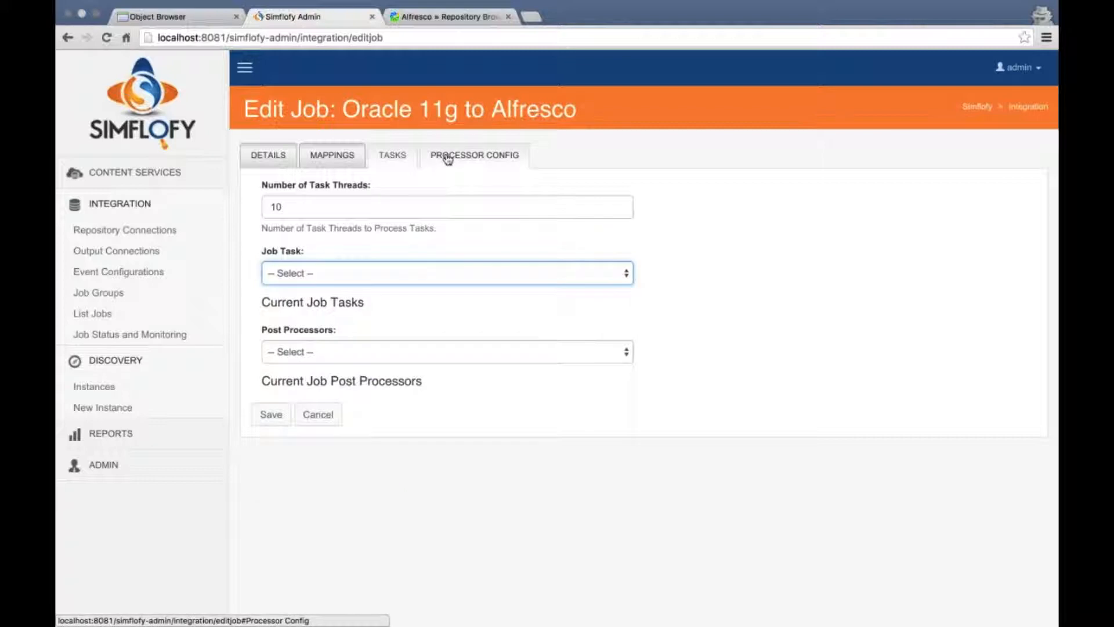
Check the job's SQL query under Processor Config, then return to its eight mappings
left_click(448, 160)
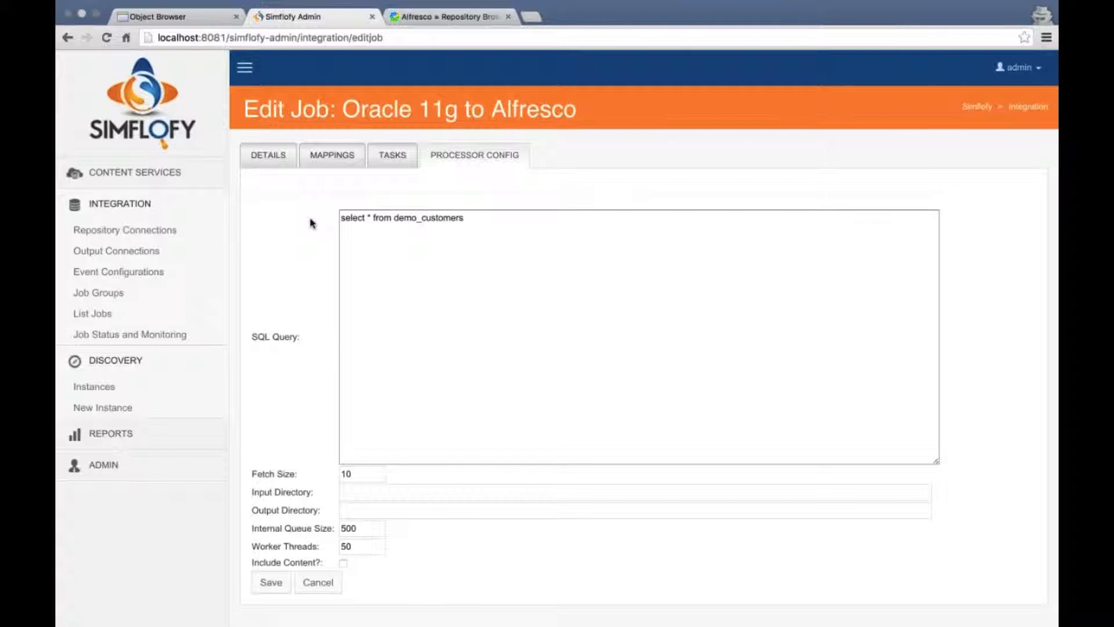
left_click(523, 273)
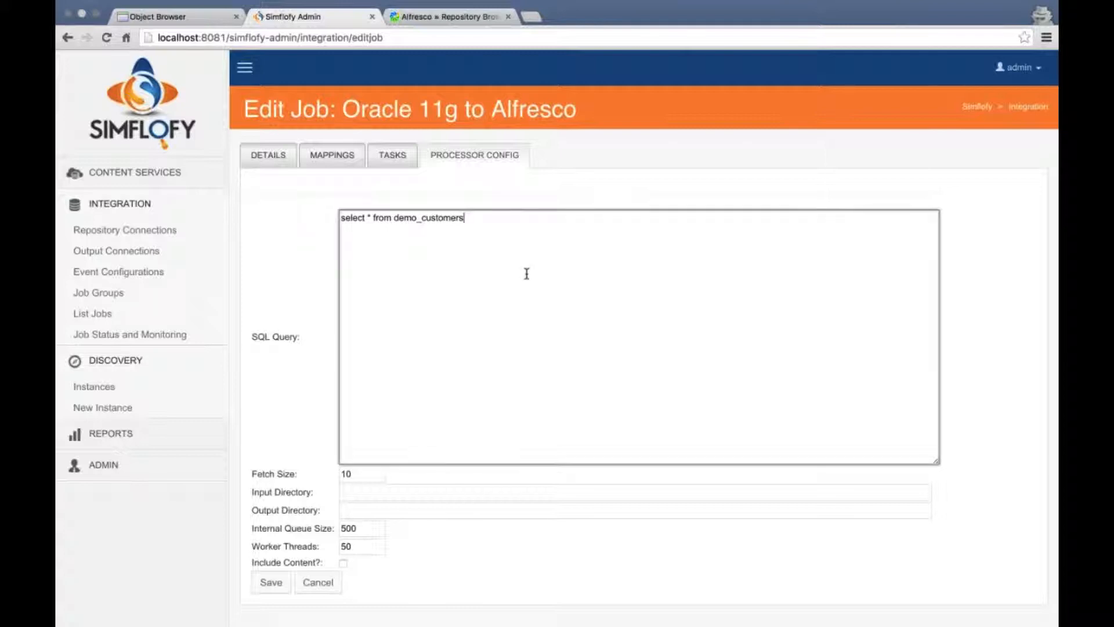
left_click(315, 155)
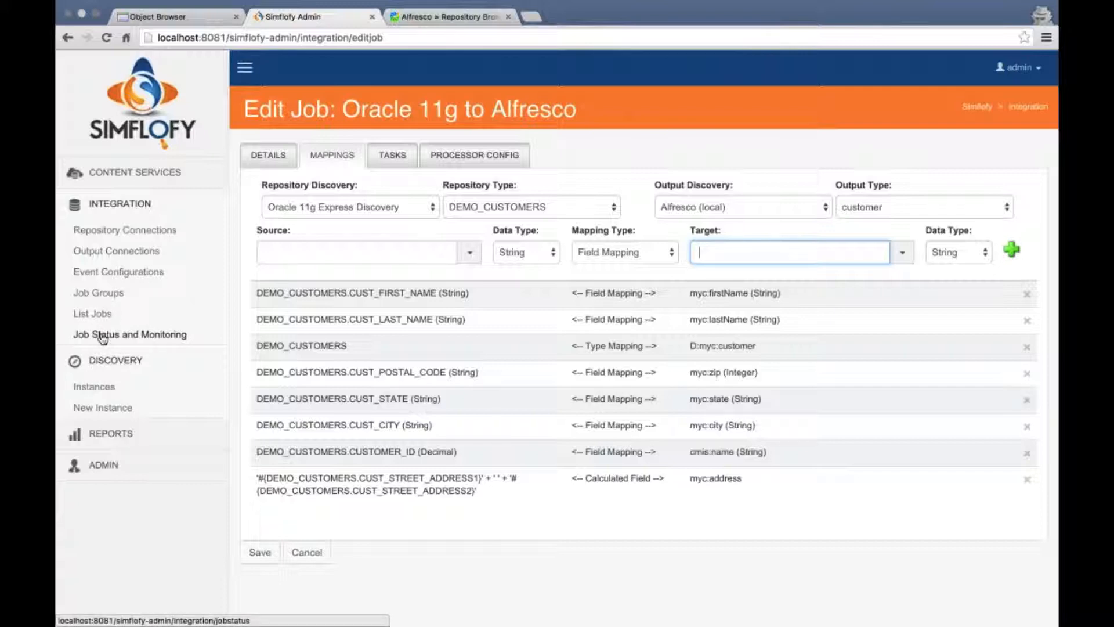
left_click(459, 33)
Reload the Alfresco repository browser, then return to the Simflofy Admin job mappings page
scroll(580, 220, "down", 3)
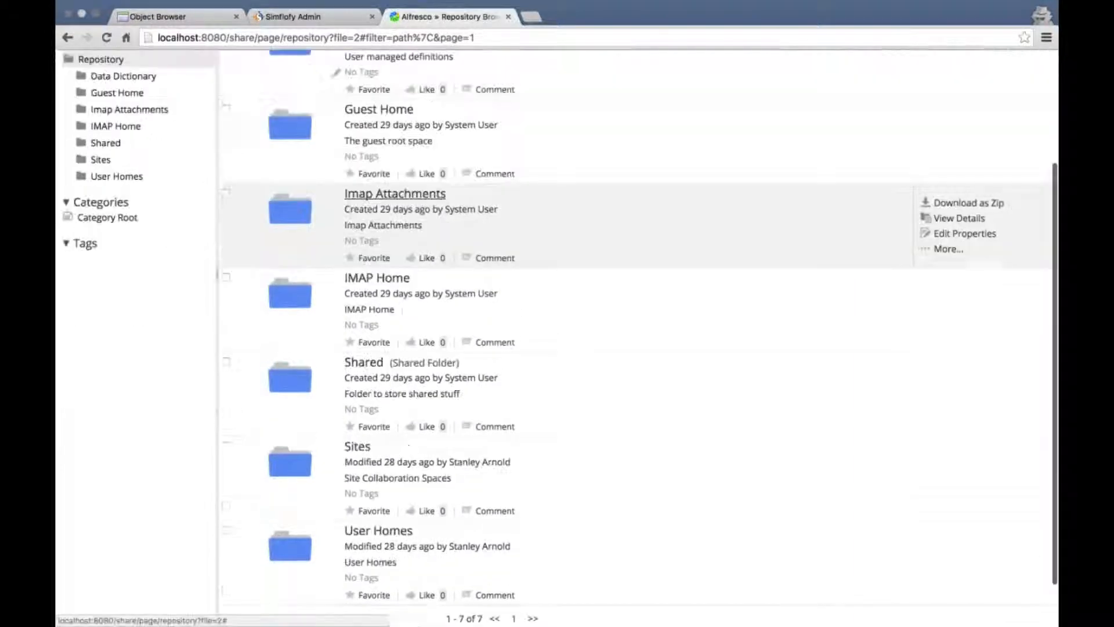
scroll(580, 221, "up", 3)
left_click(107, 38)
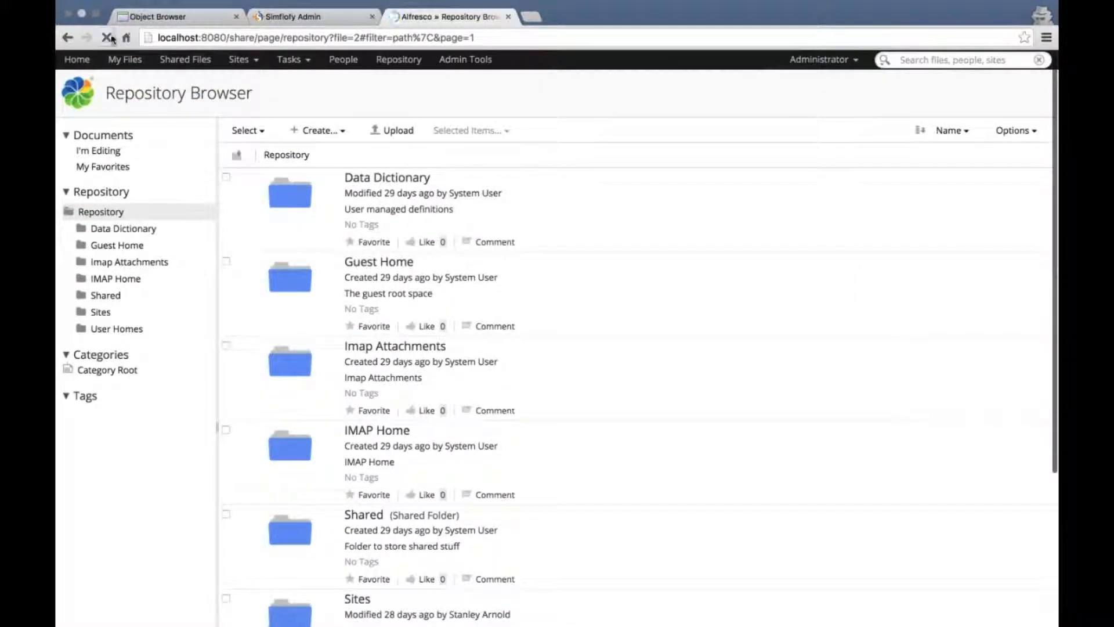
scroll(505, 115, "down", 5)
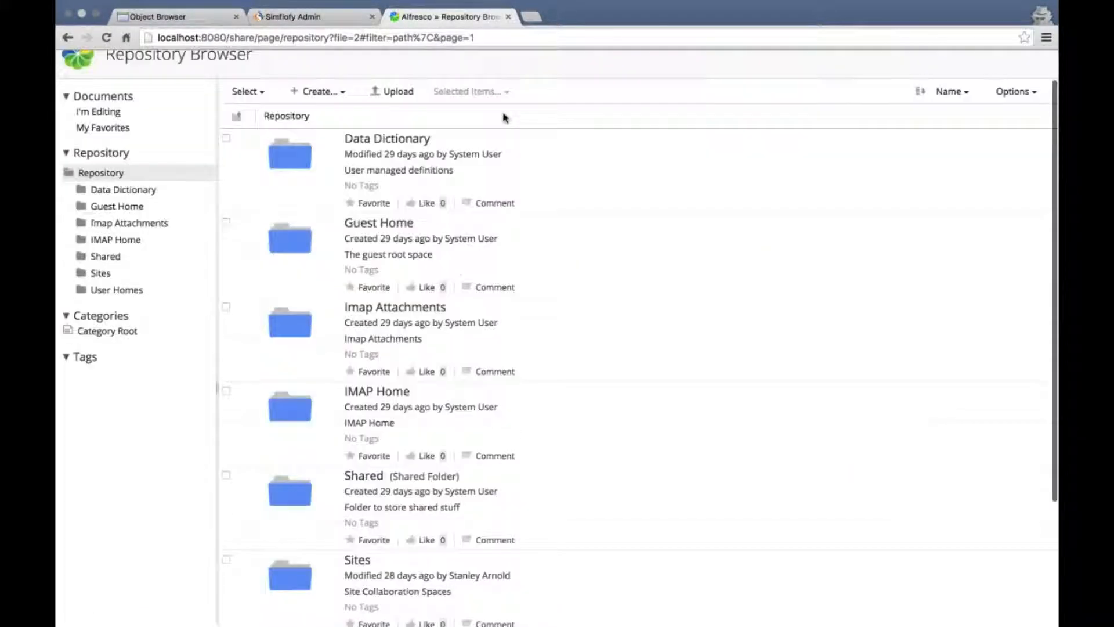
scroll(499, 116, "up", 1)
scroll(499, 116, "up", 5)
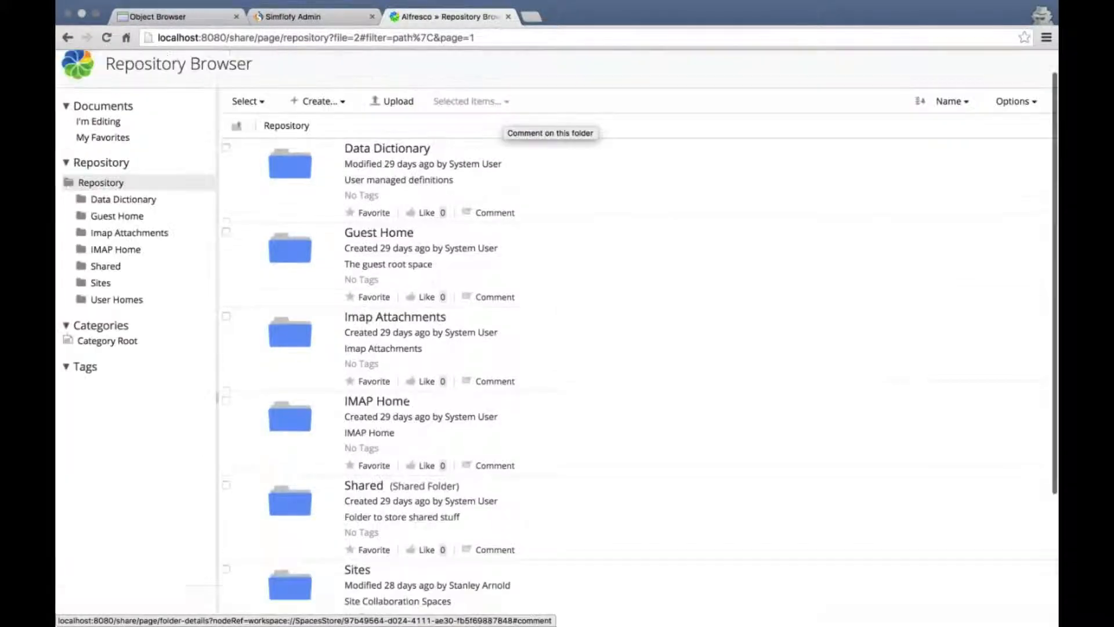
scroll(441, 128, "down", 1)
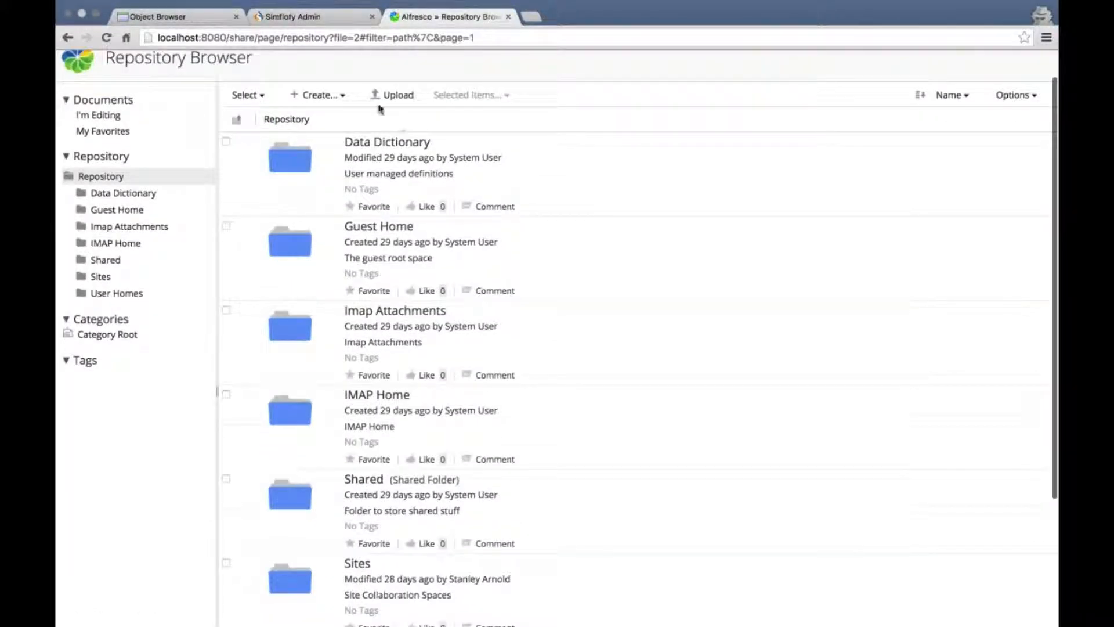
left_click(329, 22)
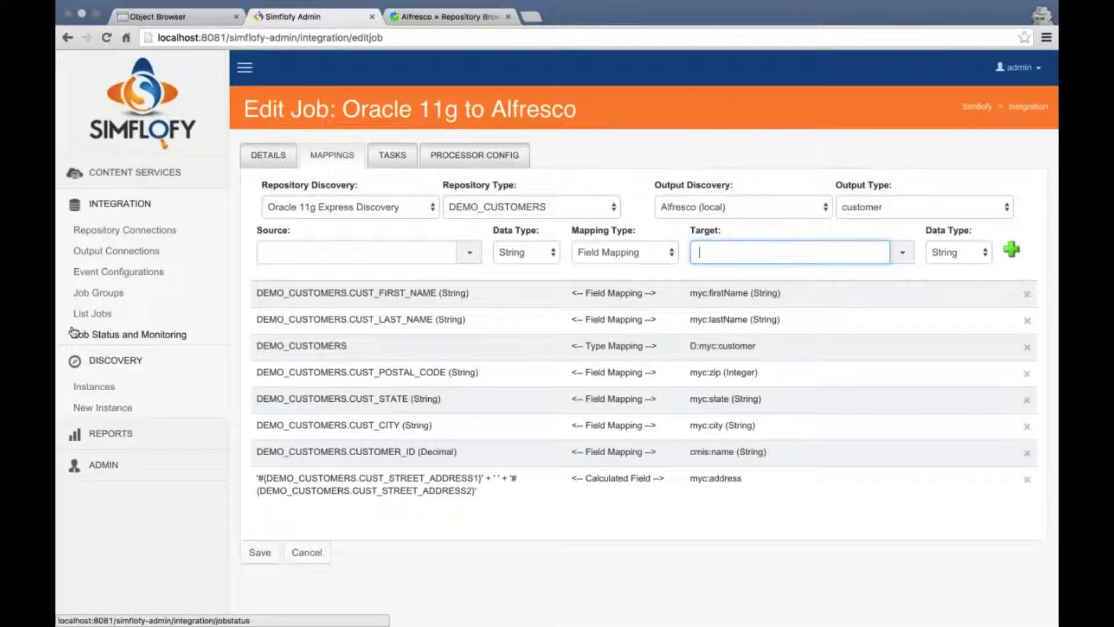
Start the Oracle 11g to Alfresco job and refresh until it shows Completed with 7 read
left_click(129, 334)
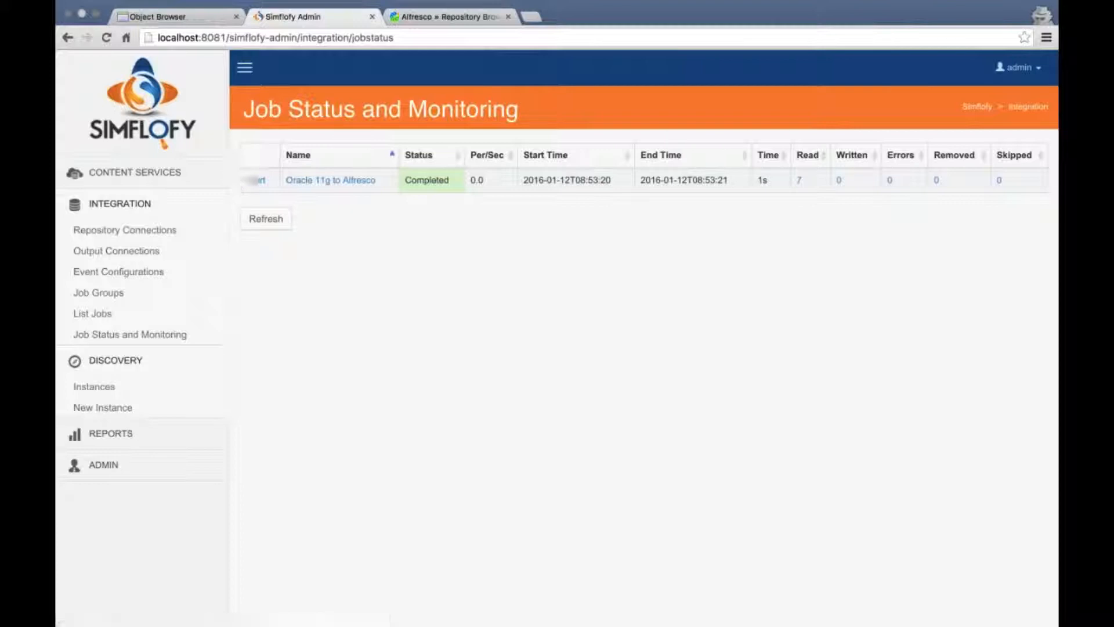
left_click(254, 182)
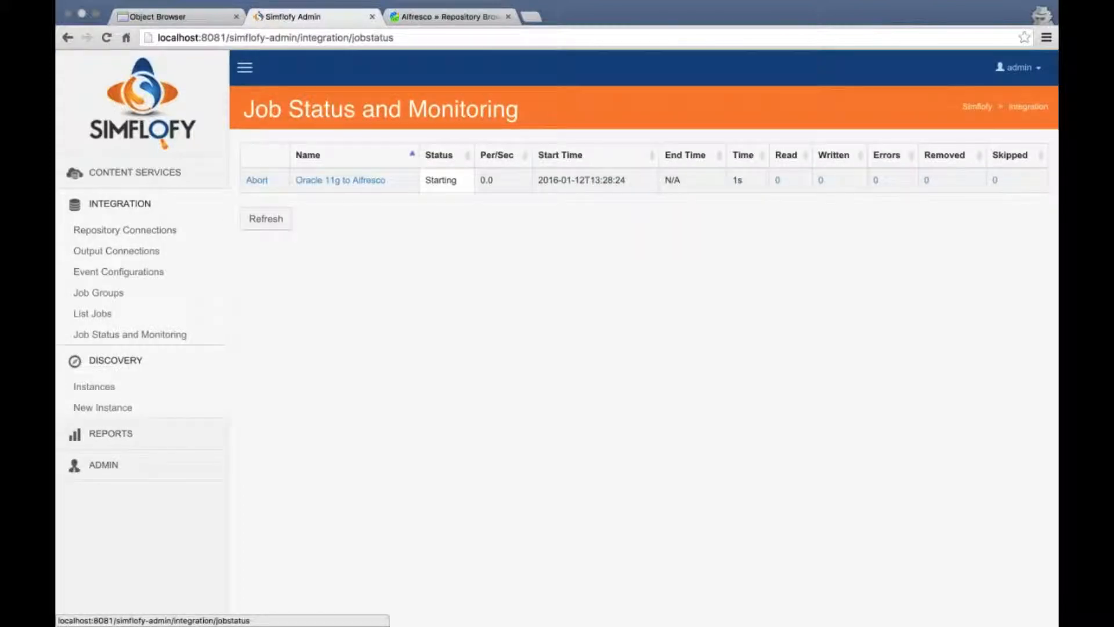
left_click(269, 224)
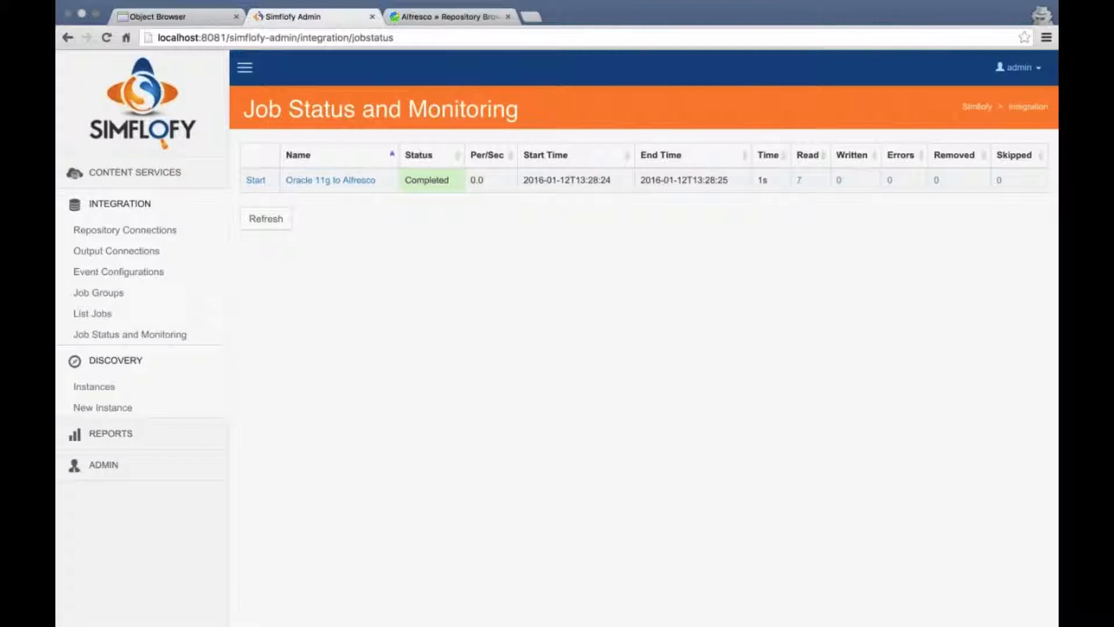
Glance at the Oracle customer data, then move on to the Alfresco repository to check results
left_click(190, 19)
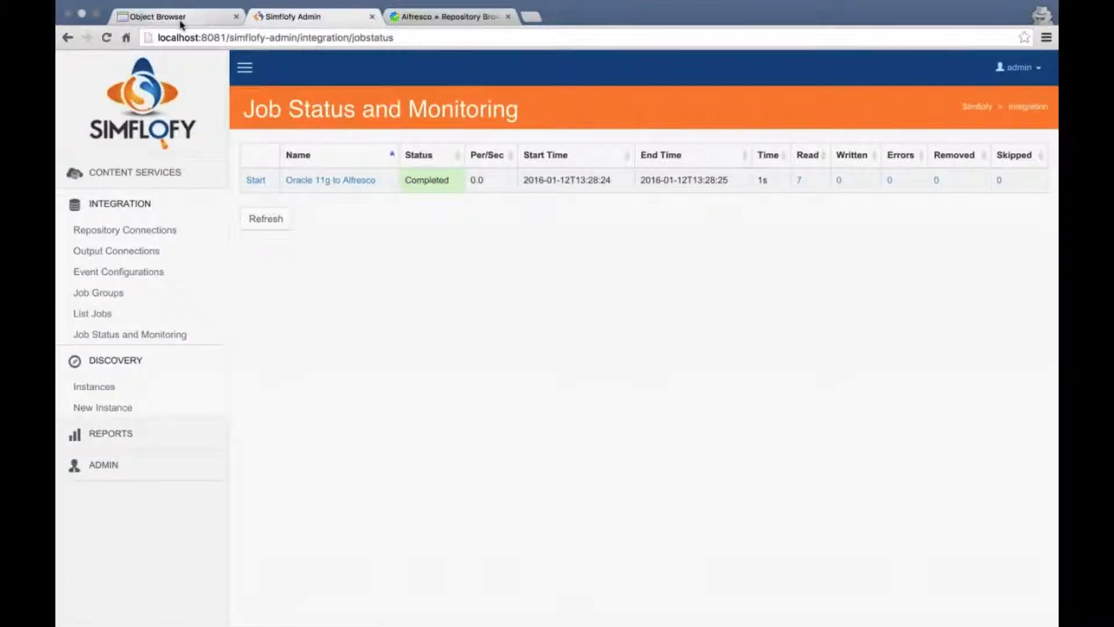
left_click(325, 18)
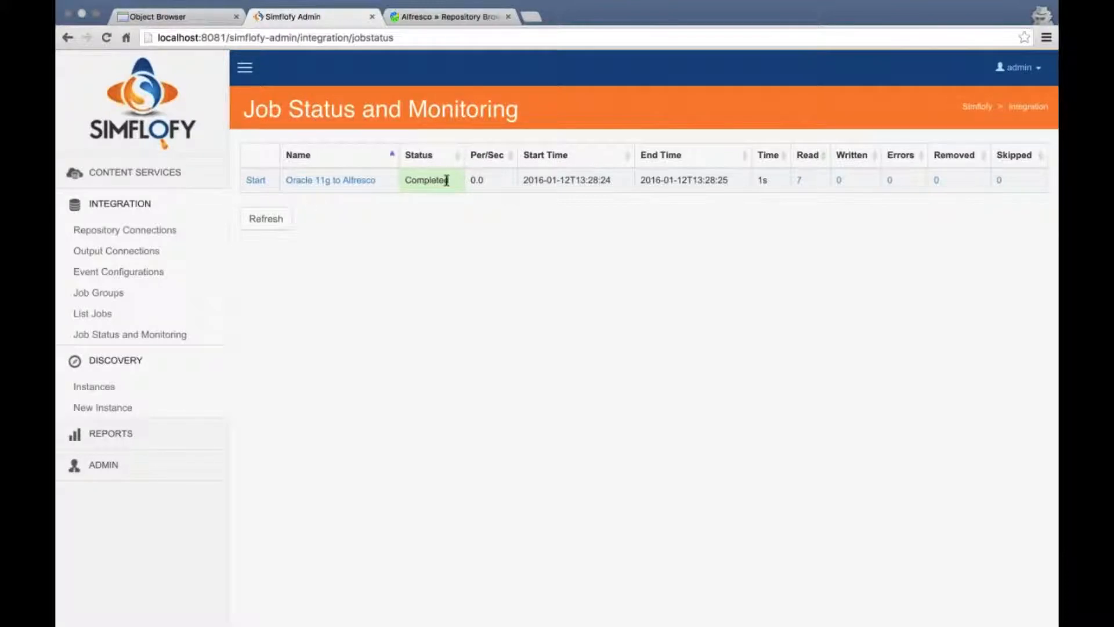
left_click(453, 17)
Reload the Alfresco repository listing until the new Simflofy folder appears
scroll(509, 211, "down", 3)
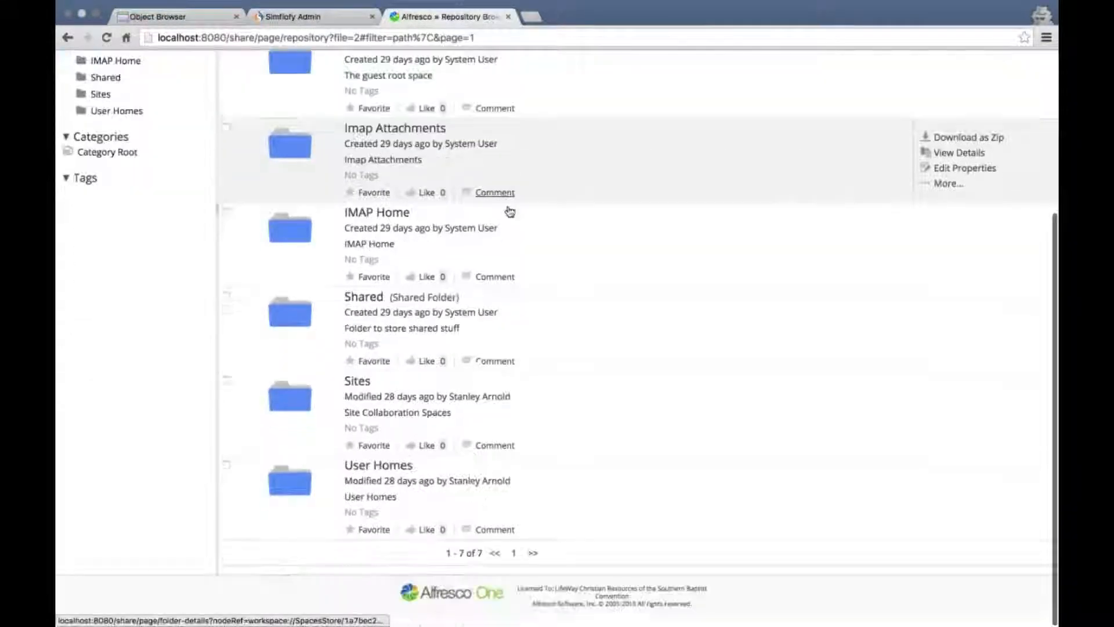
left_click(108, 39)
left_click(110, 39)
scroll(454, 224, "down", 5)
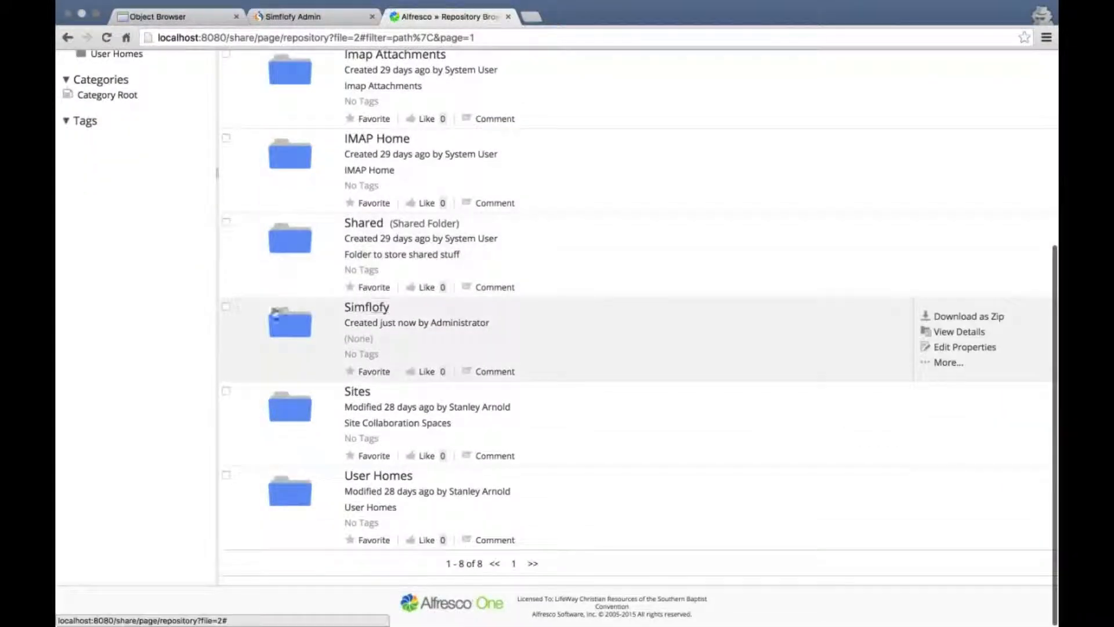
Browse the Simflofy folder's documents 1 to 7, then bring up Simflofy Admin's job list
left_click(367, 309)
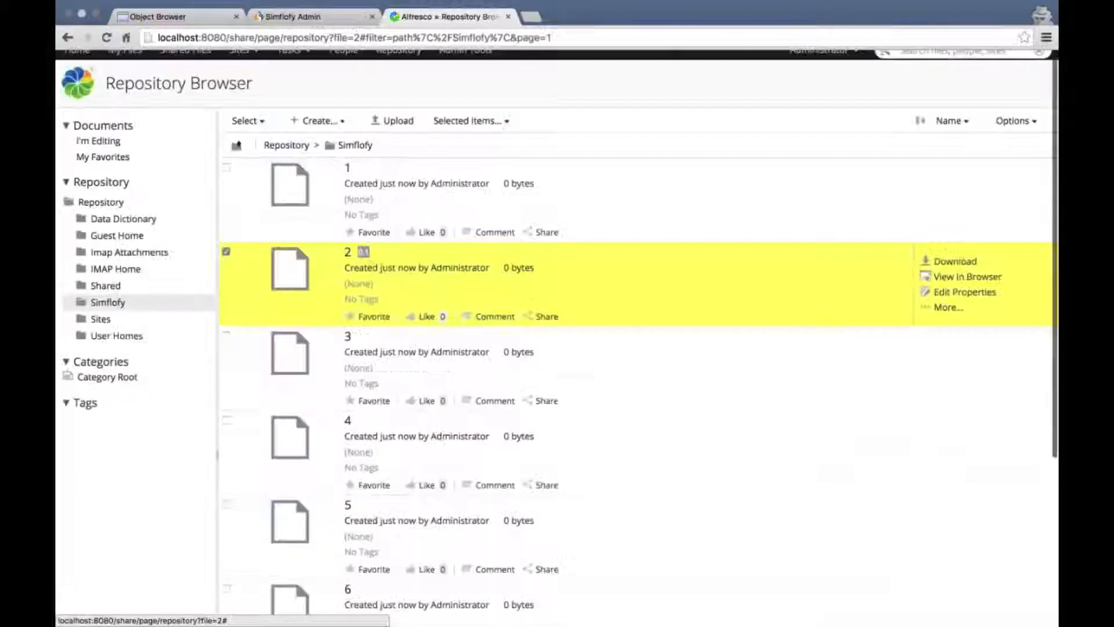
scroll(721, 288, "down", 3)
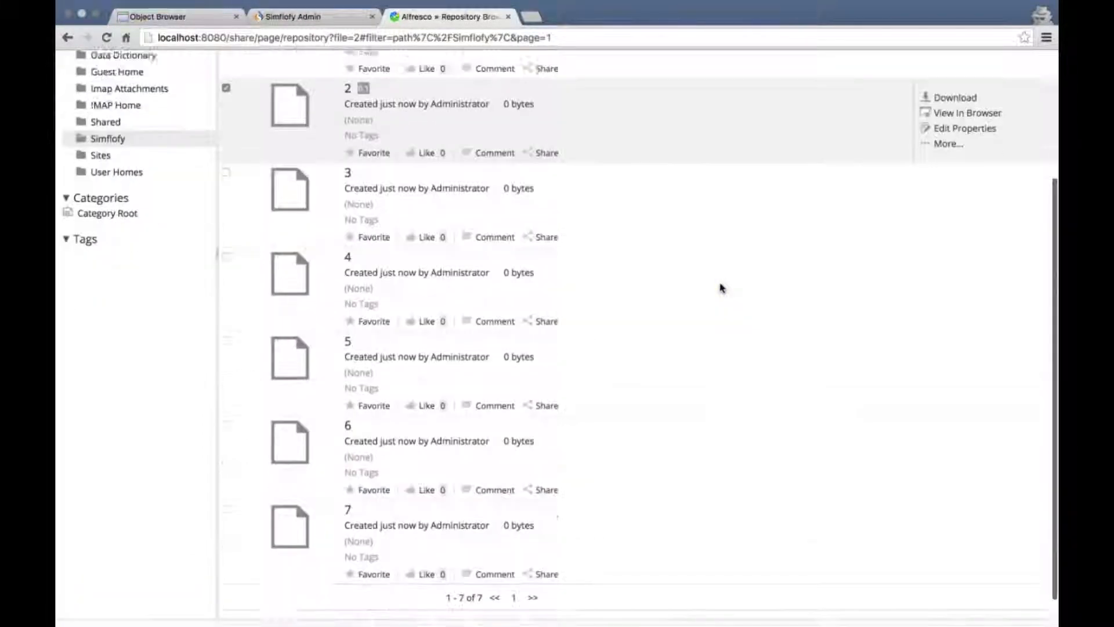
scroll(687, 207, "up", 3)
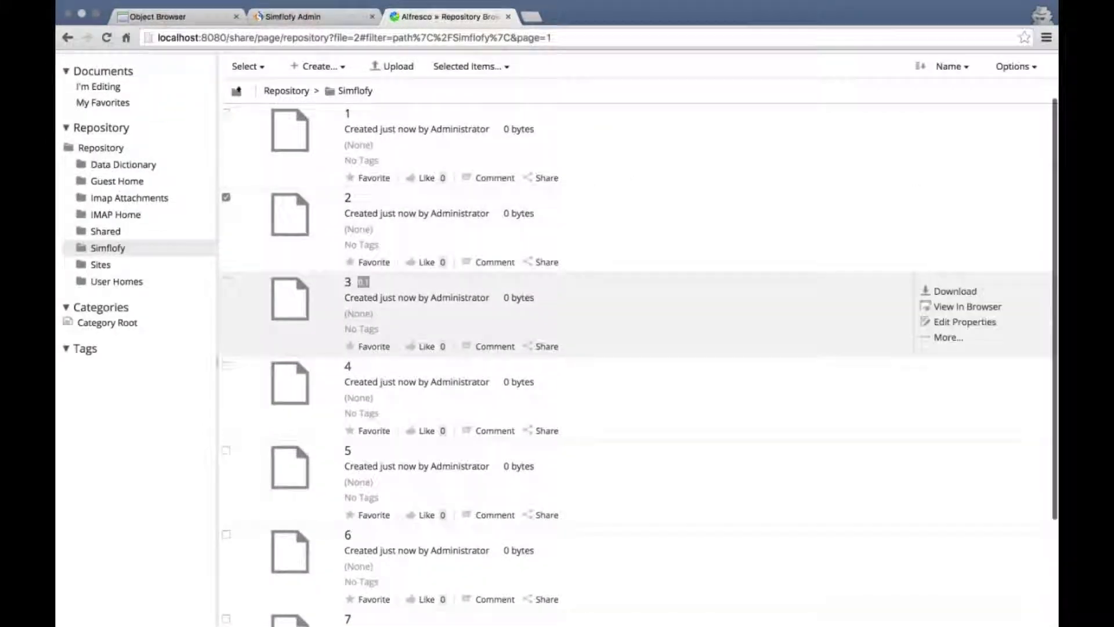
scroll(634, 290, "down", 5)
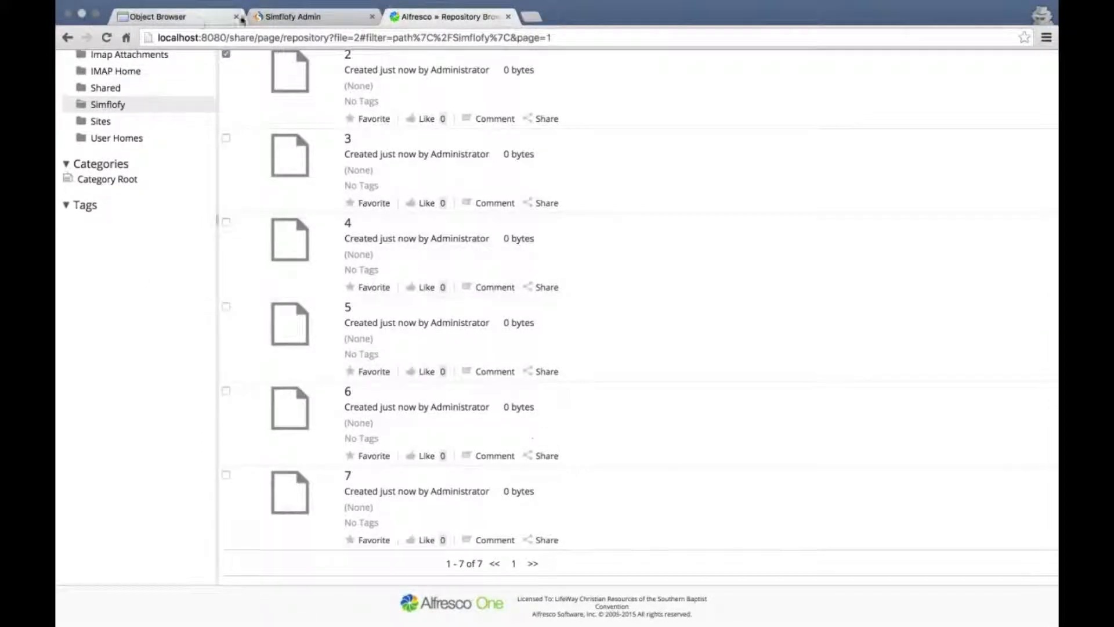
left_click(285, 17)
left_click(117, 314)
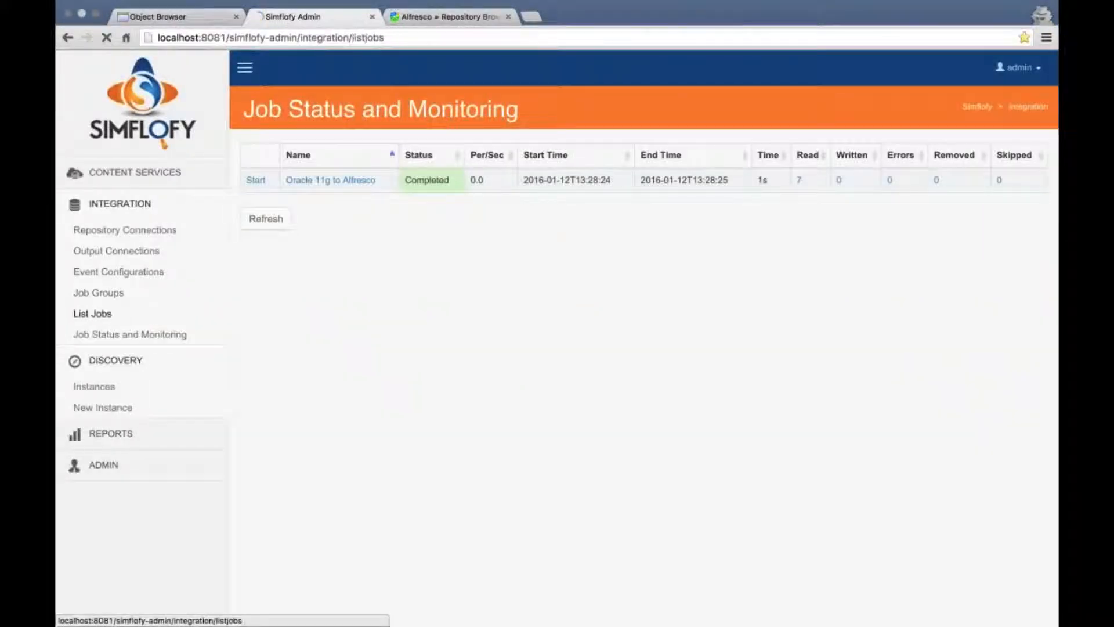
Review the Oracle 11g to Alfresco job's mappings, including calculated myc:address, then return to Alfresco
left_click(101, 317)
left_click(280, 204)
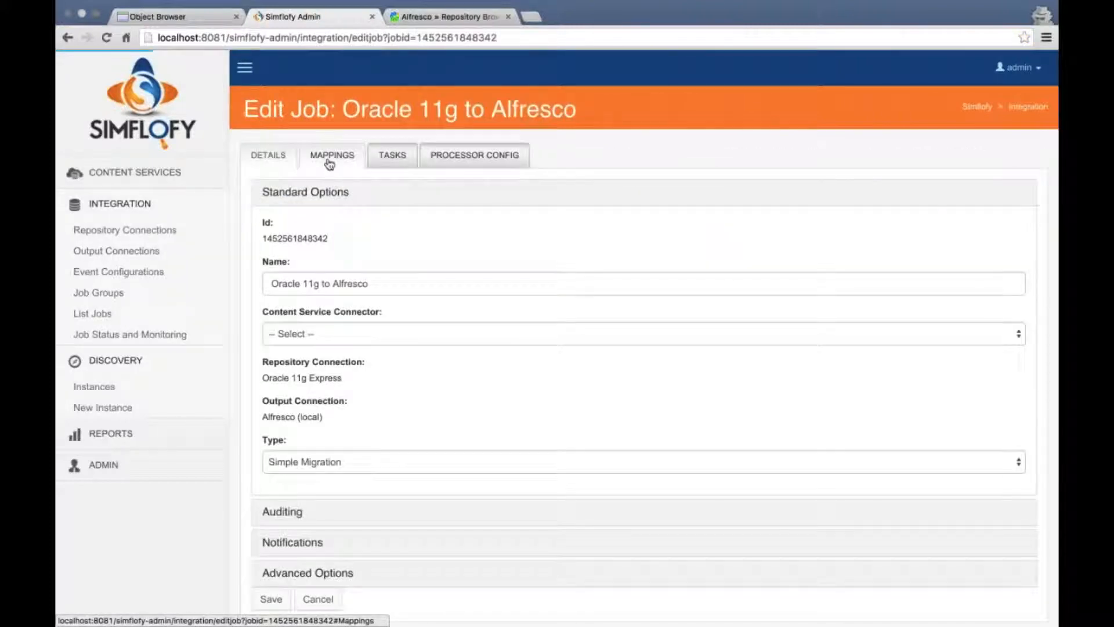
left_click(332, 155)
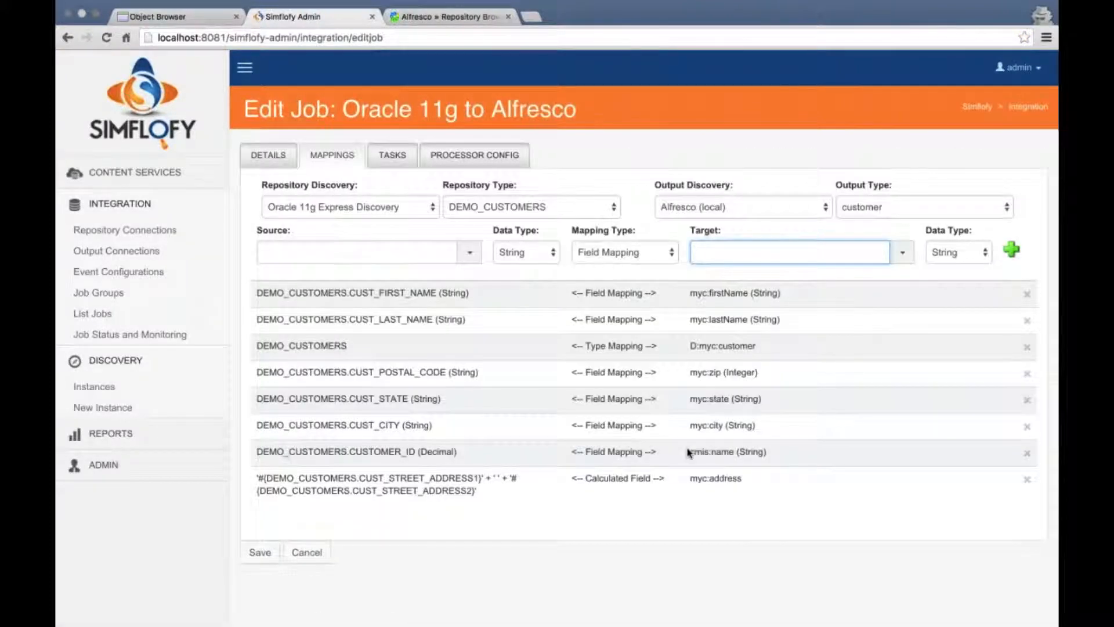
left_click_drag(722, 453, 659, 453)
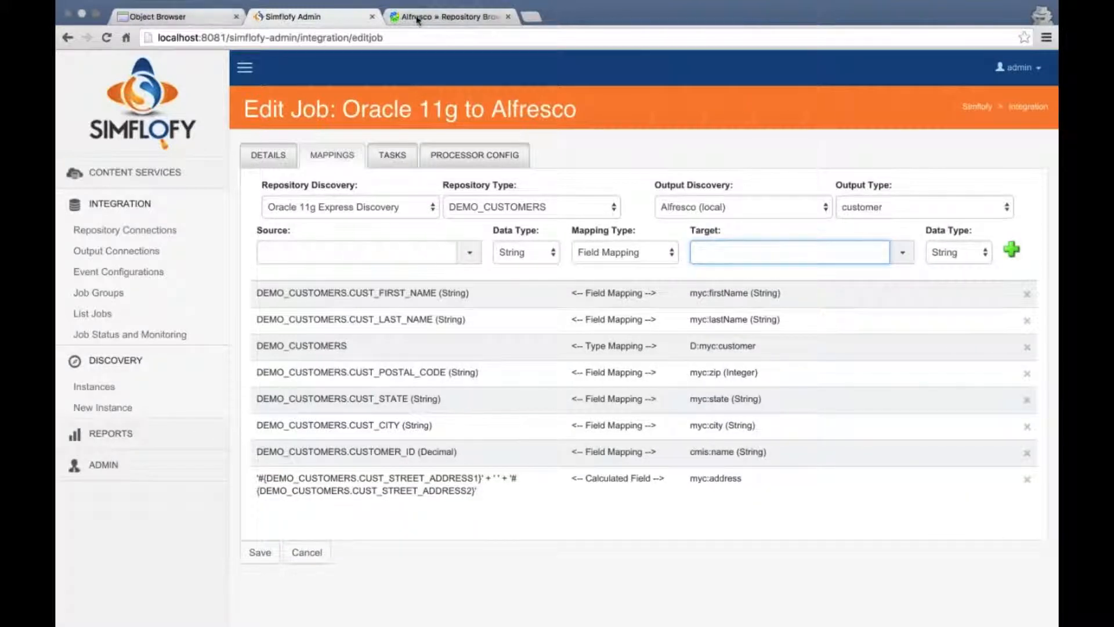
left_click(447, 16)
scroll(409, 226, "up", 4)
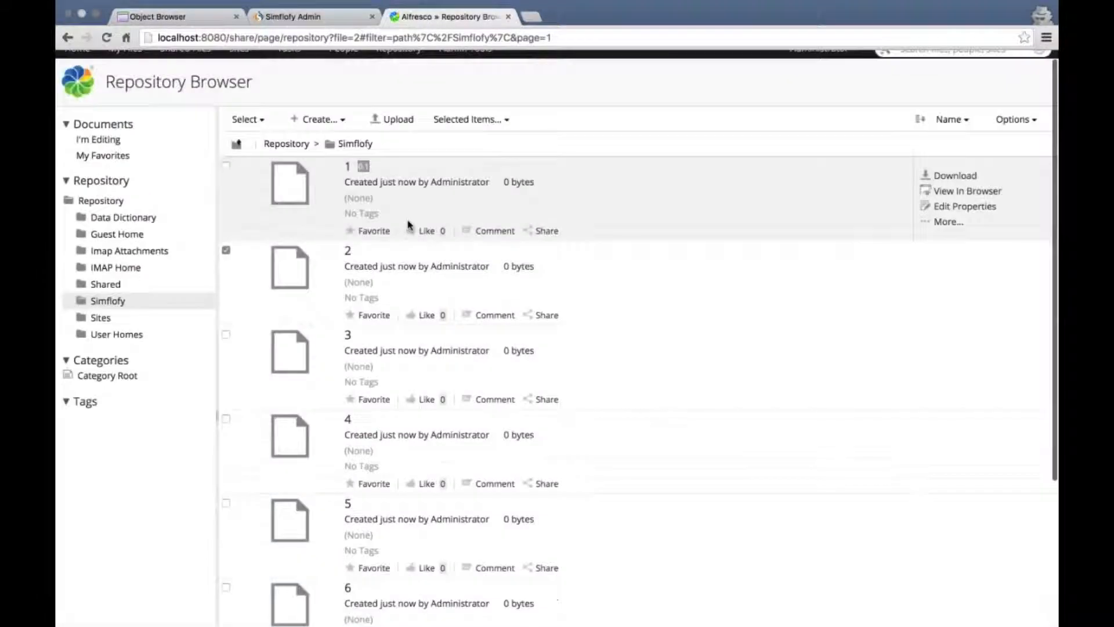
Inspect document 1's Customer Metadata in the property editor and cancel without changes
left_click(347, 166)
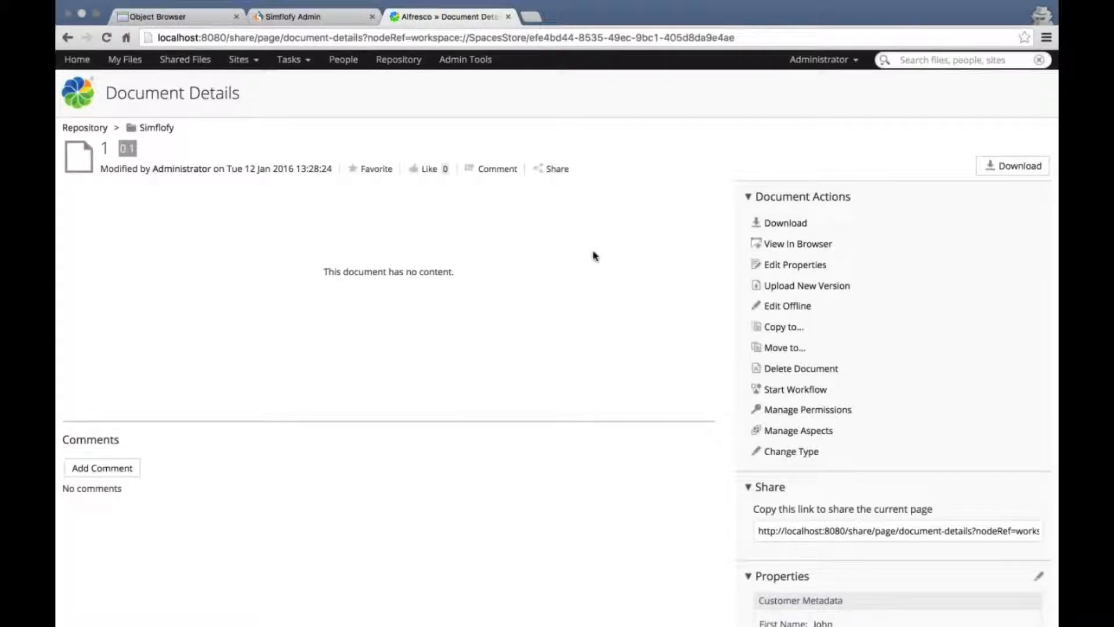
scroll(614, 267, "down", 8)
scroll(613, 266, "up", 3)
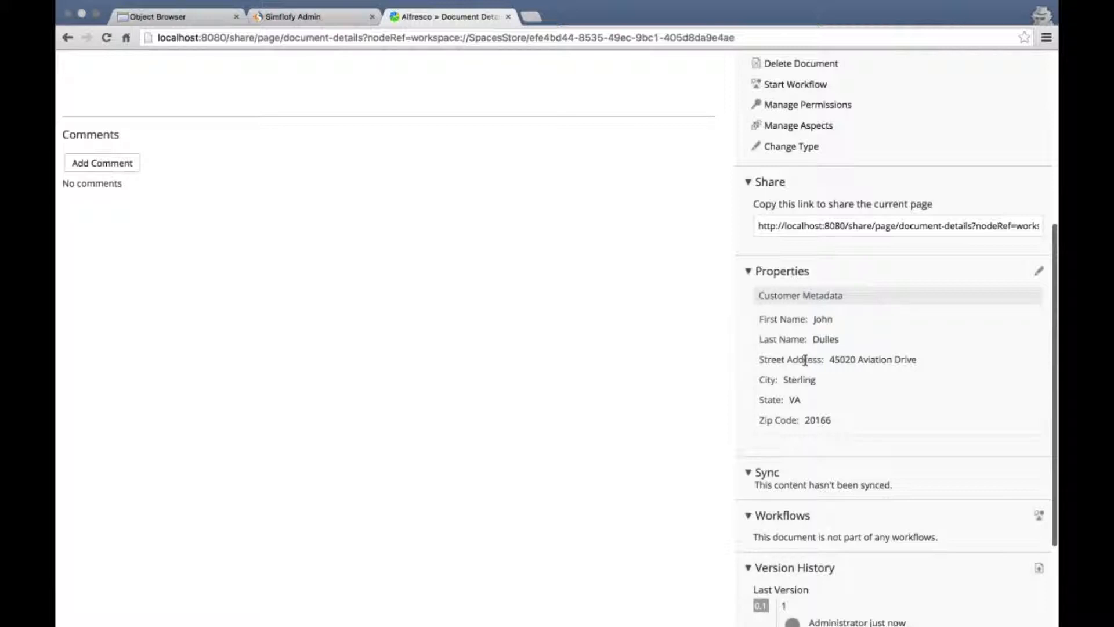
scroll(805, 360, "down", 3)
left_click(1038, 192)
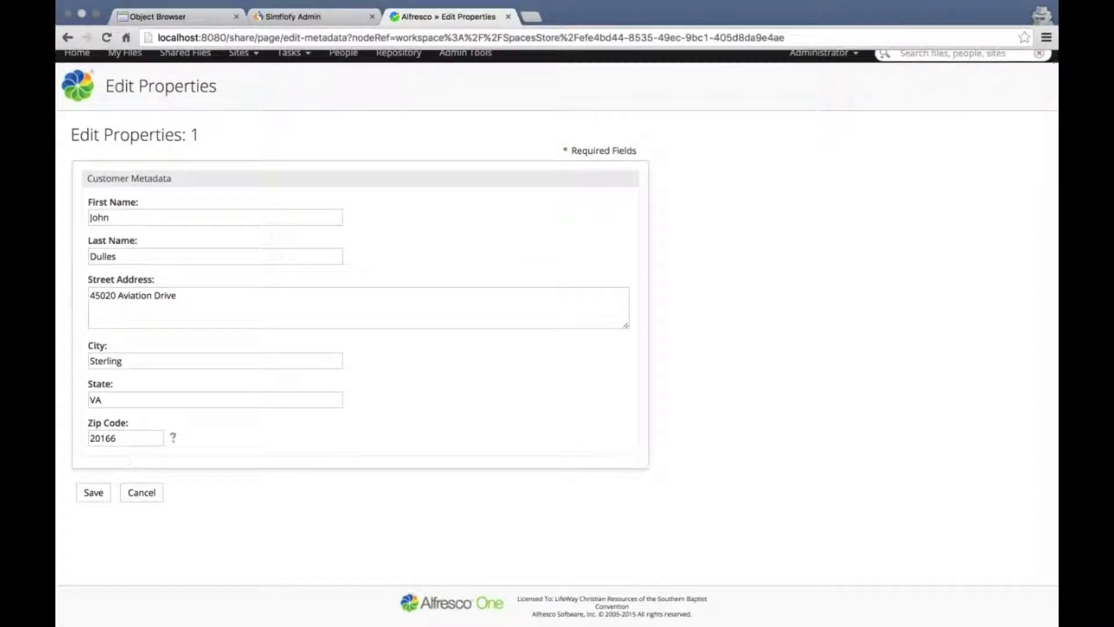
left_click(142, 493)
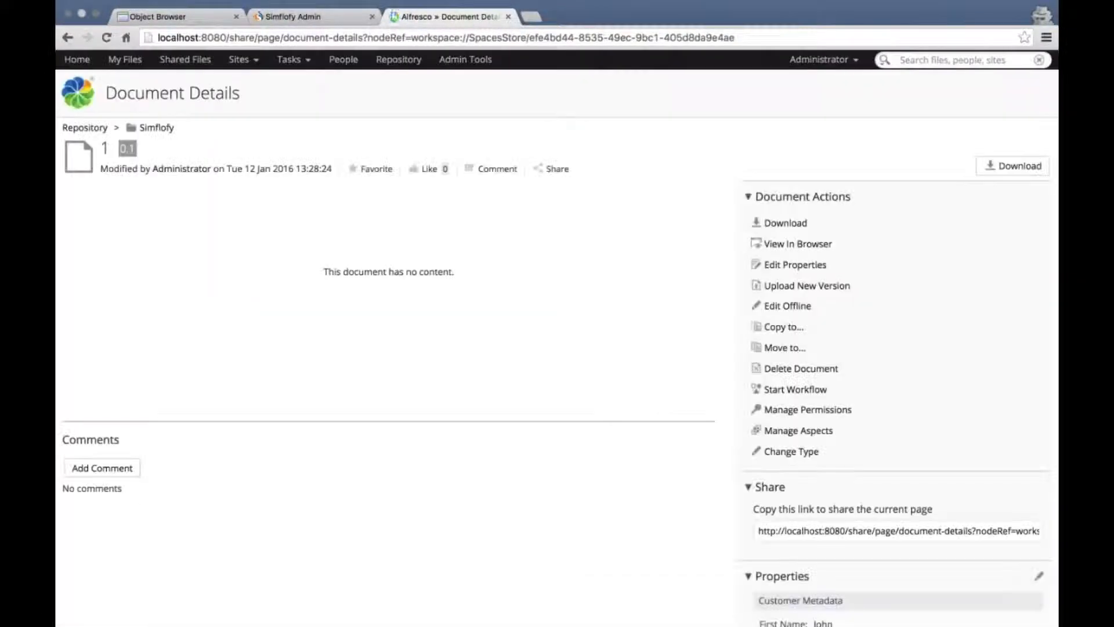
scroll(598, 428, "down", 5)
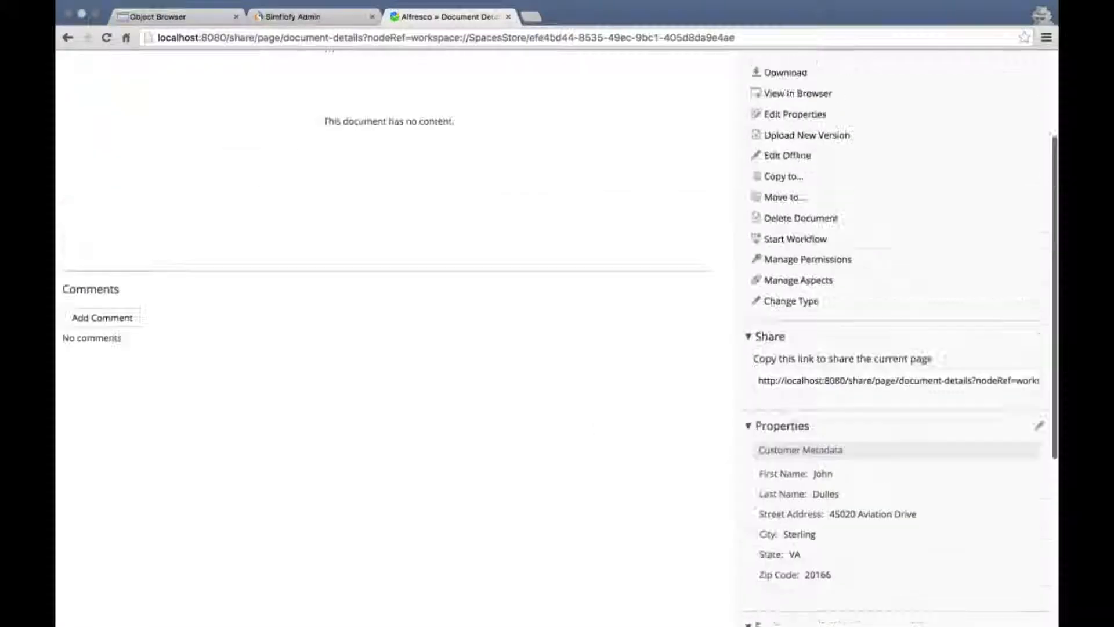
left_click(206, 17)
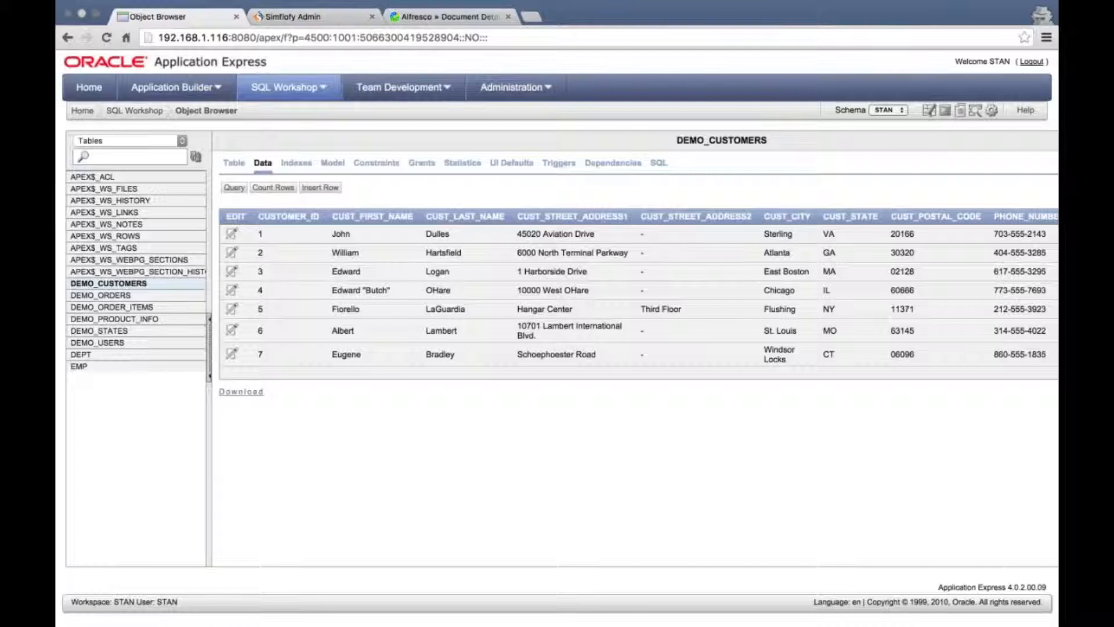
After comparing the DEMO_CUSTOMERS rows, return to document 1's details page in Alfresco
left_click(474, 15)
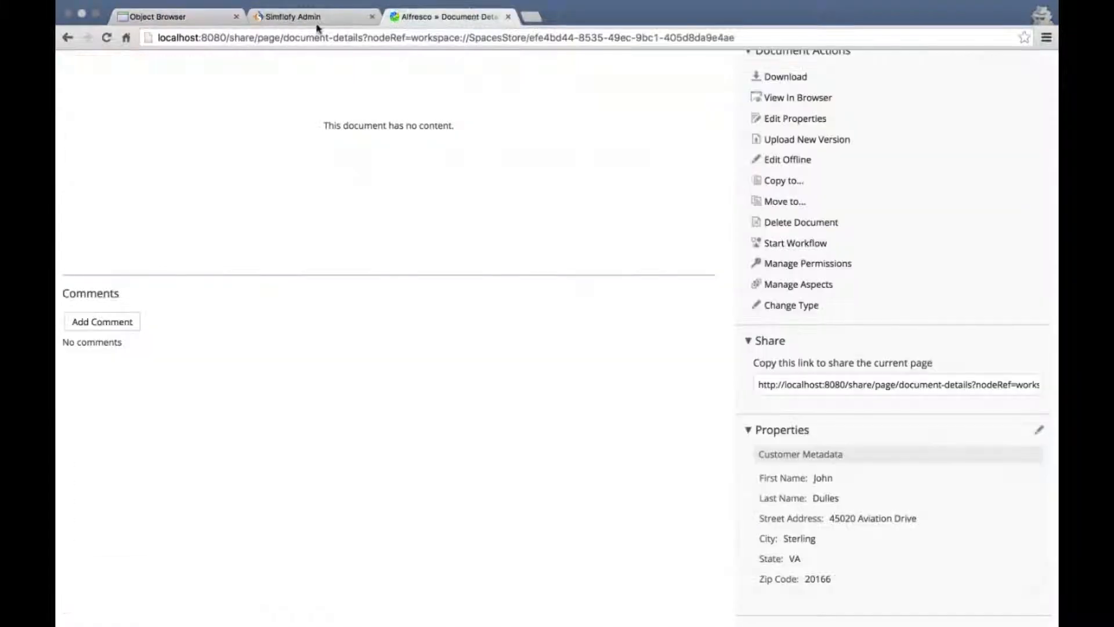
Open document 5 from the Simflofy folder and highlight its combined Street Address value
scroll(348, 174, "up", 3)
left_click(158, 124)
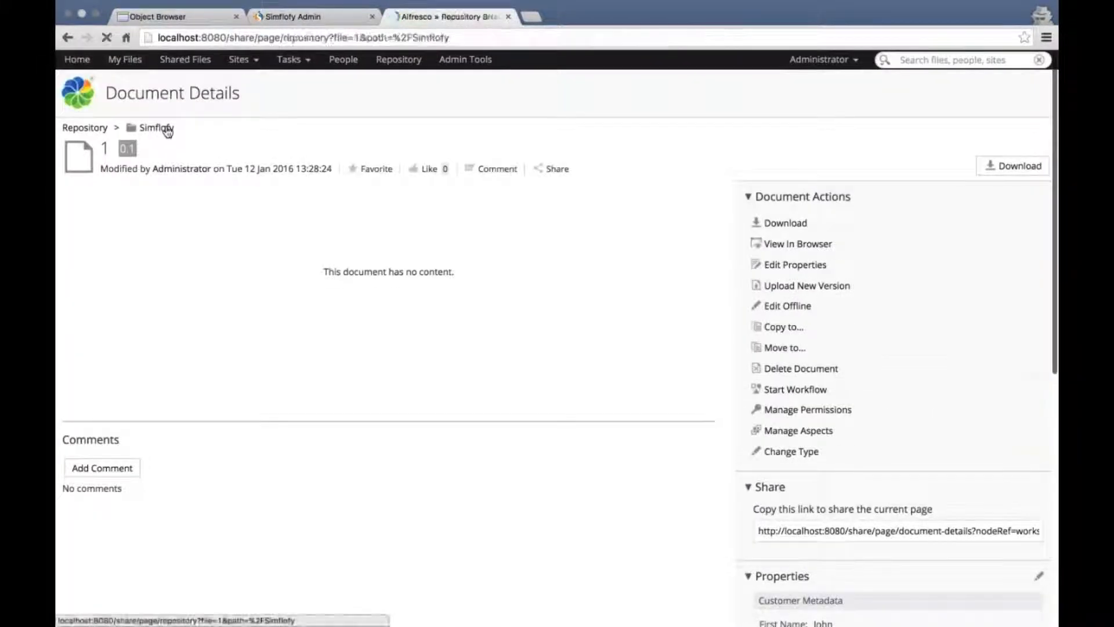
scroll(354, 394, "down", 3)
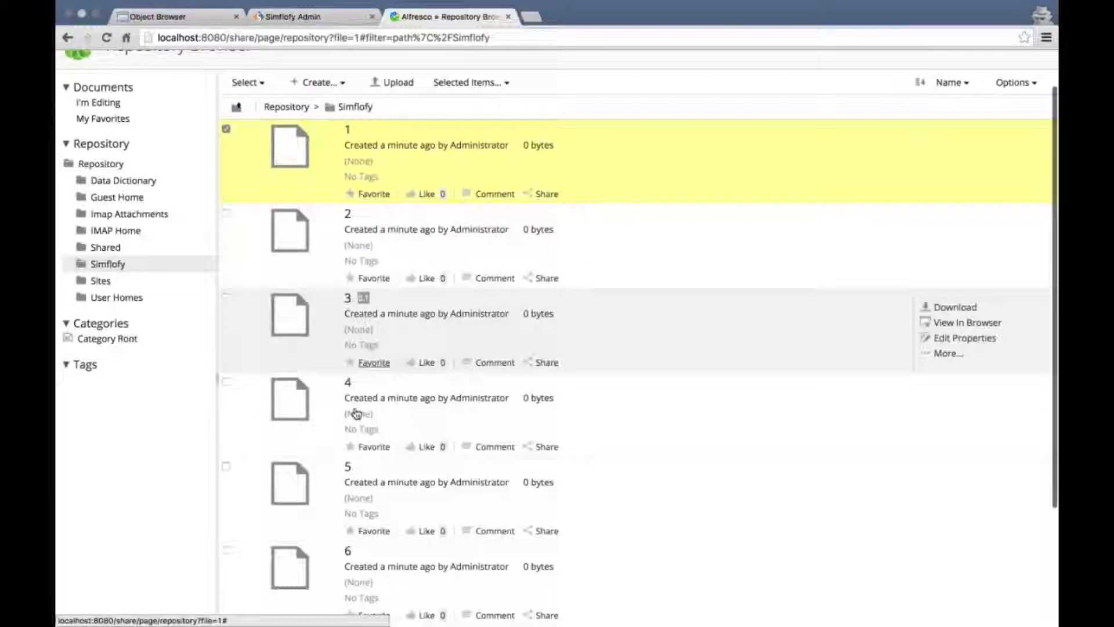
left_click(348, 428)
scroll(598, 395, "down", 2)
scroll(597, 394, "down", 4)
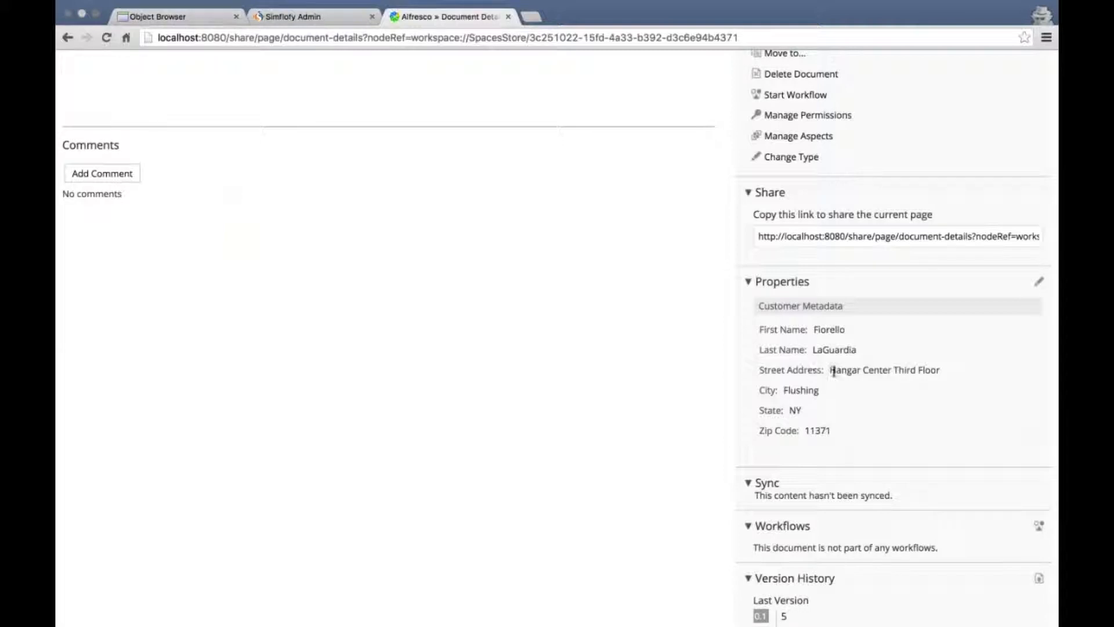
left_click_drag(829, 369, 975, 368)
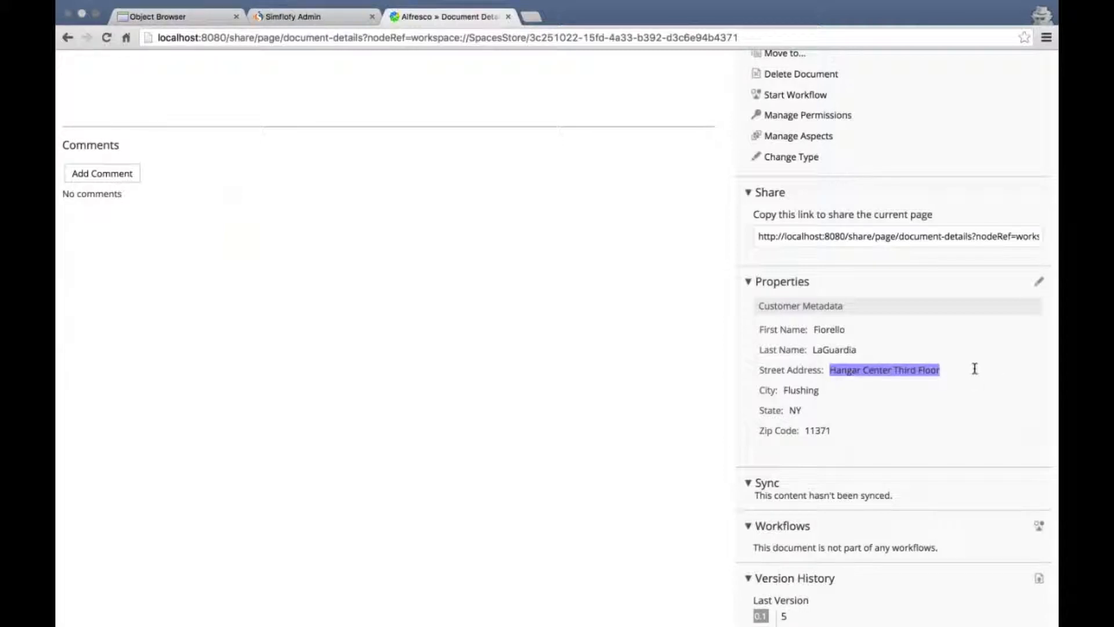
left_click(974, 369)
scroll(954, 392, "up", 5)
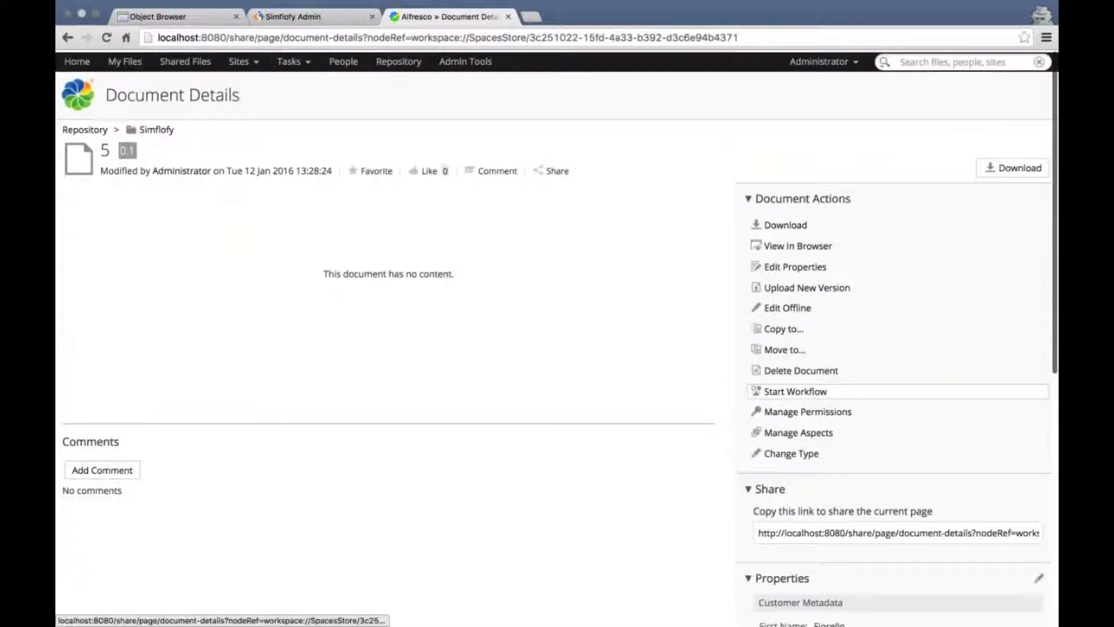